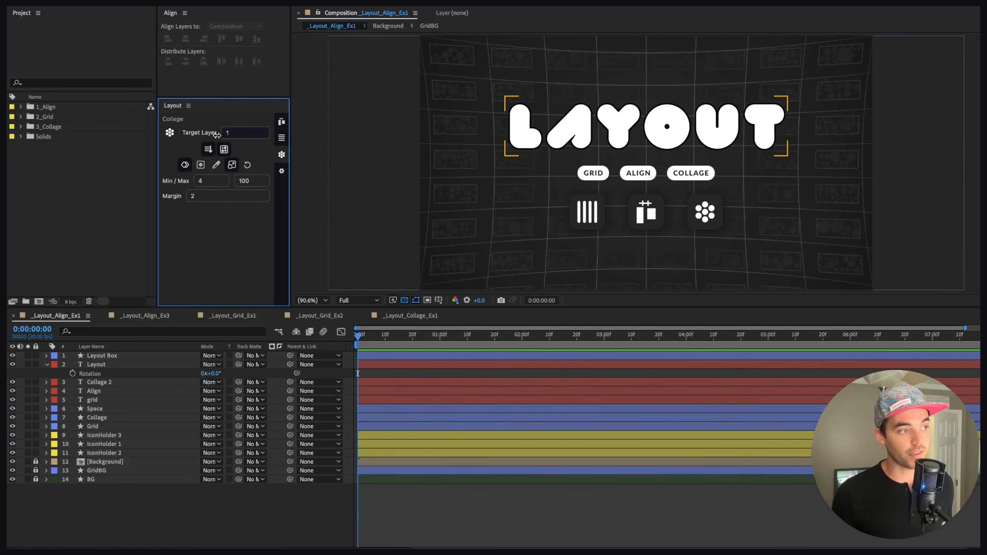
Step: Switch the Layout panel from the Collage options to the alignment and distribution tools
double_click(235, 134)
click(221, 127)
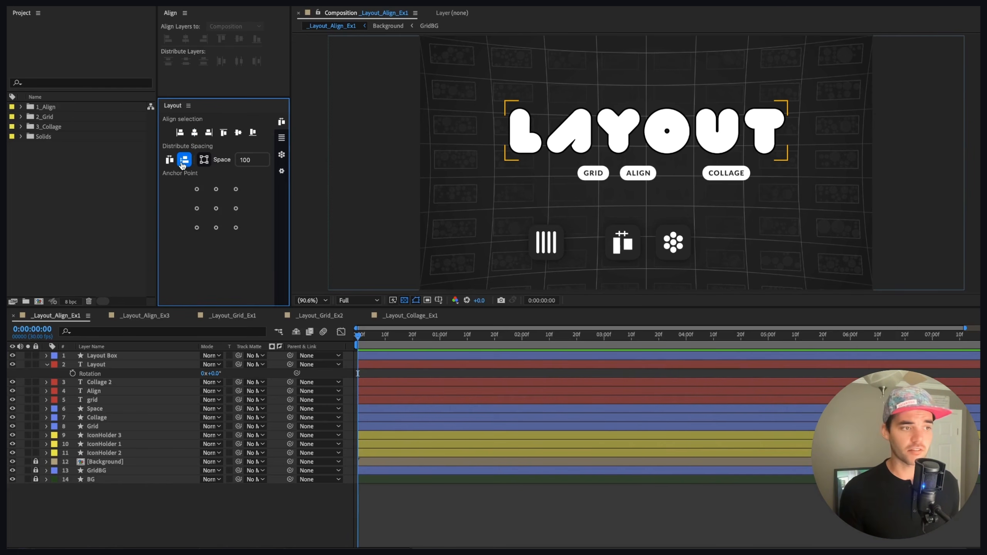
Step: Try aligning and distributing the three icons and moving their anchor points to top center, then undo all three changes
drag(518, 216, 691, 270)
click(193, 134)
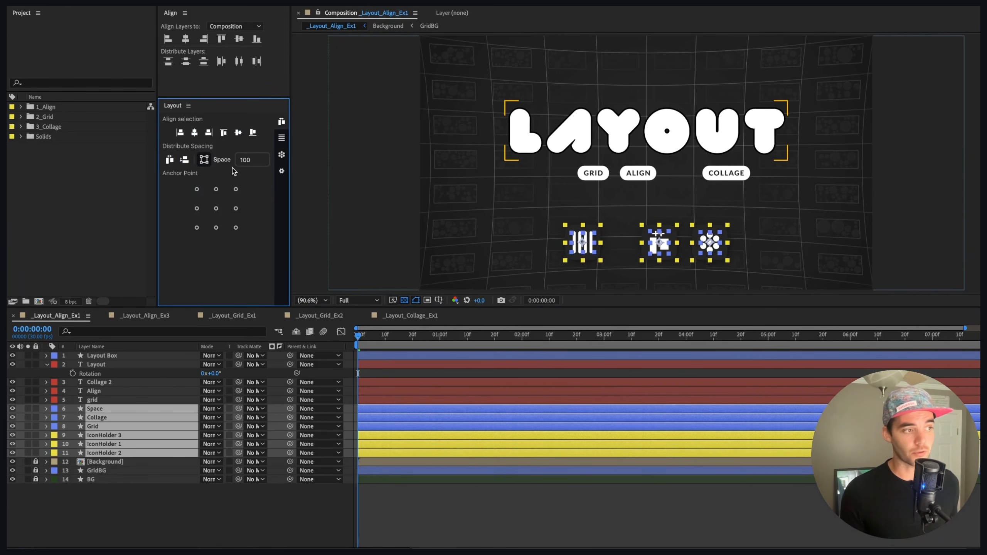
click(170, 161)
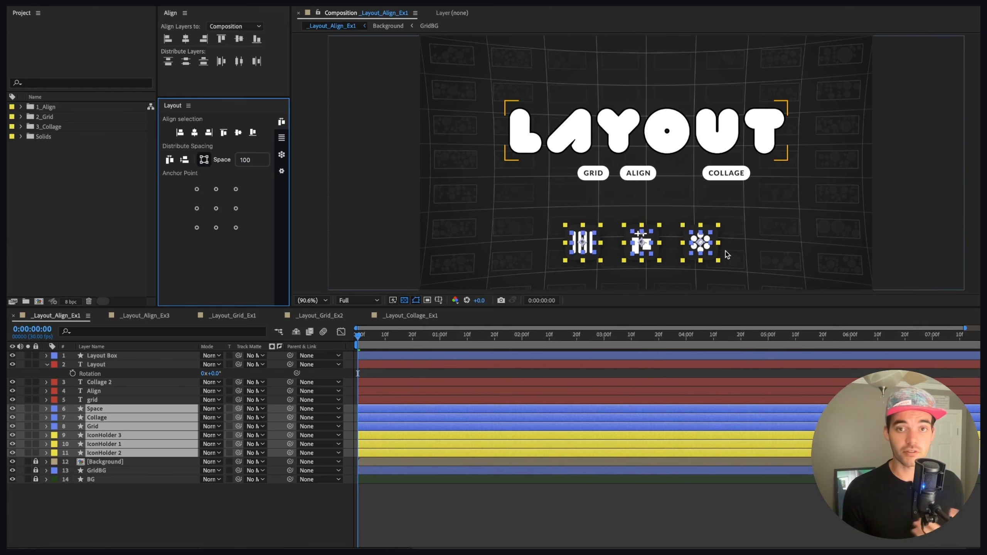
click(214, 190)
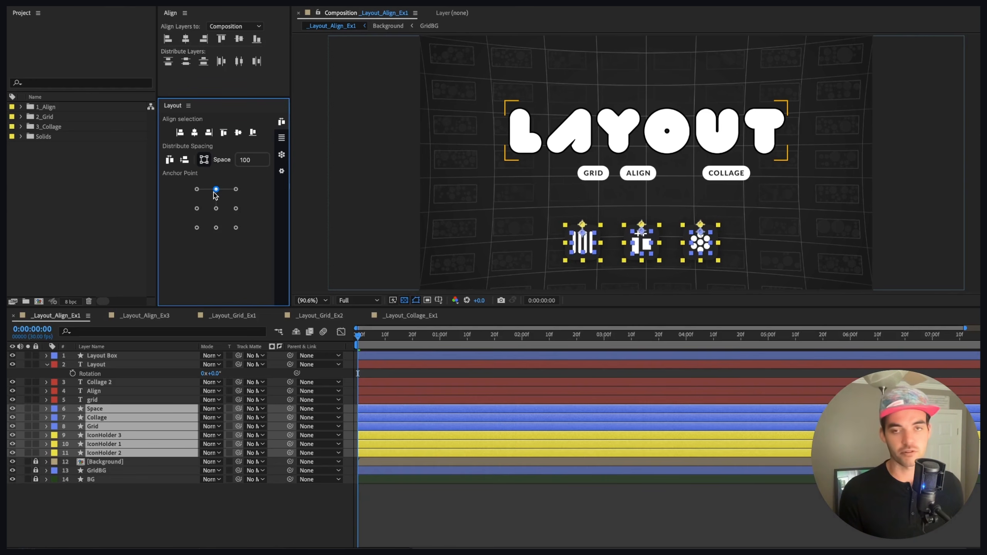
click(451, 189)
key(super+z)
key(super+z)
key(super+z)
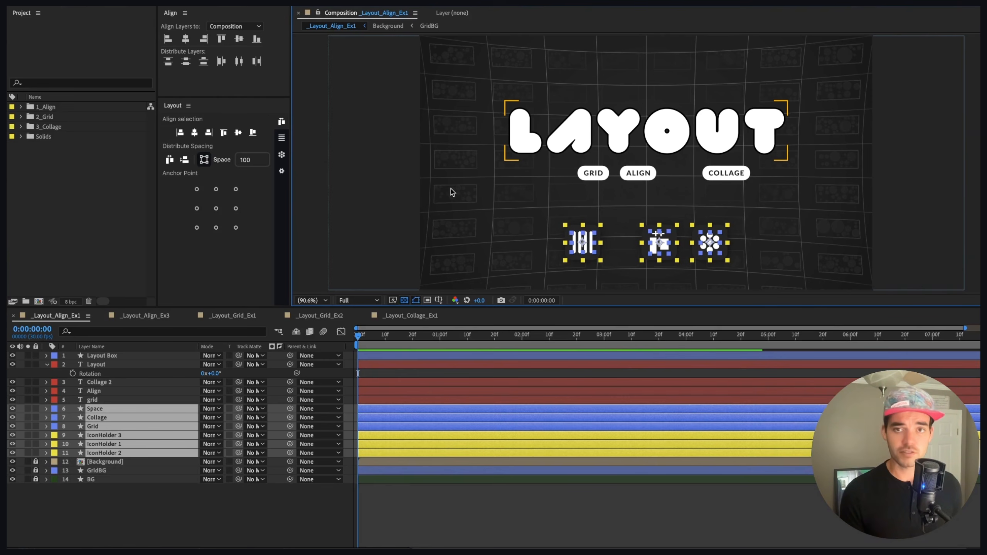
Step: Select the three icon groups and distribute them horizontally with a spacing of 100
click(533, 212)
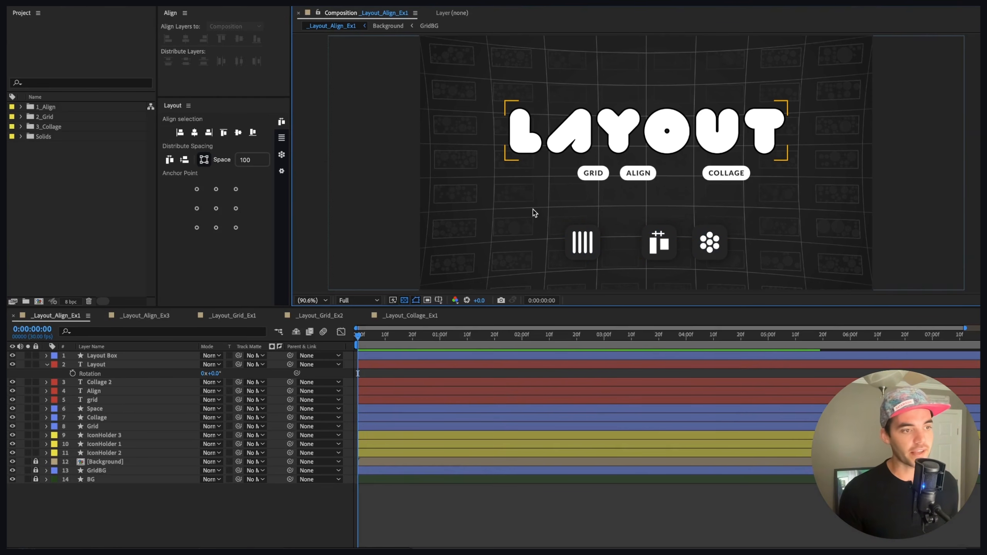
drag(534, 213, 757, 272)
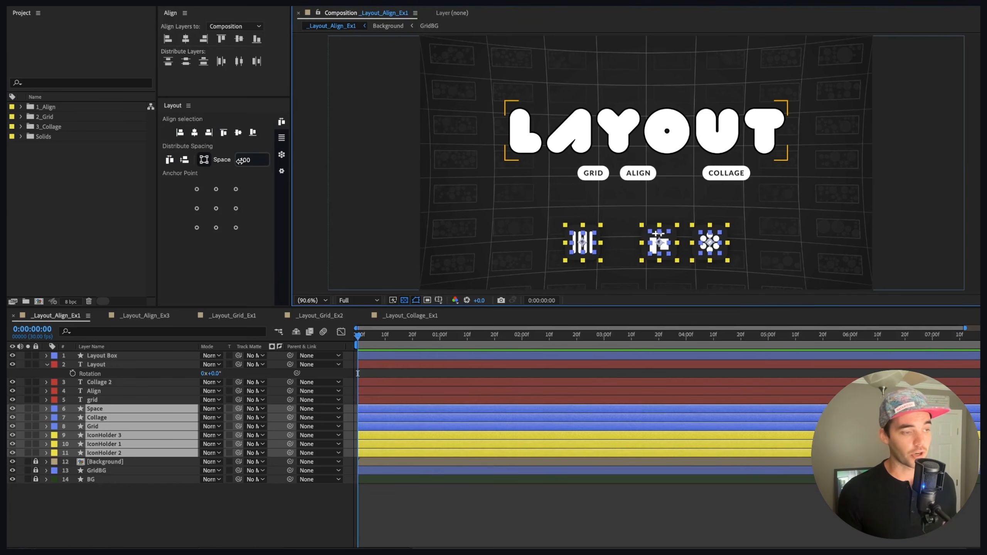
click(169, 160)
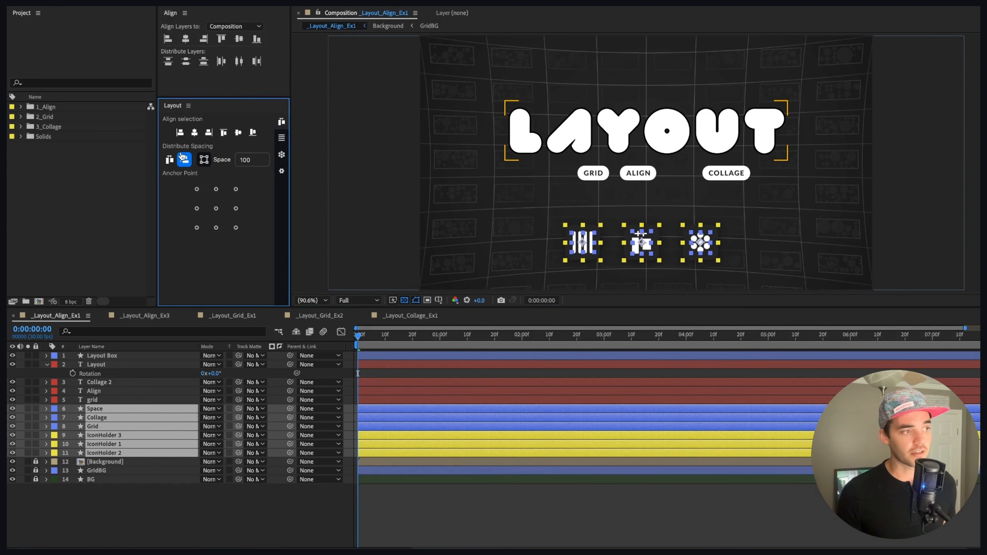
Step: Zoom in on the icons and select individual icon layers to inspect the spacing between the holders
drag(680, 266, 665, 202)
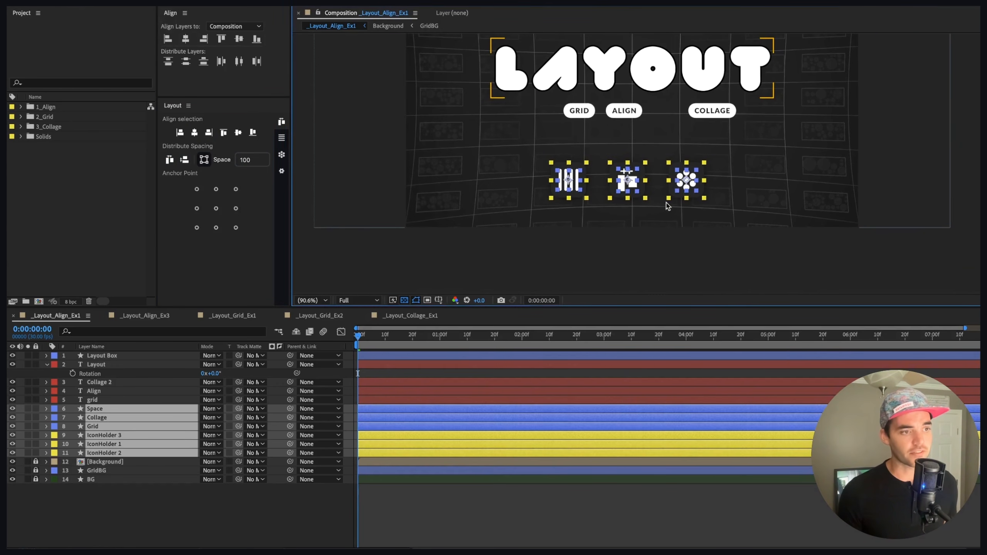
scroll(667, 206, up, 3)
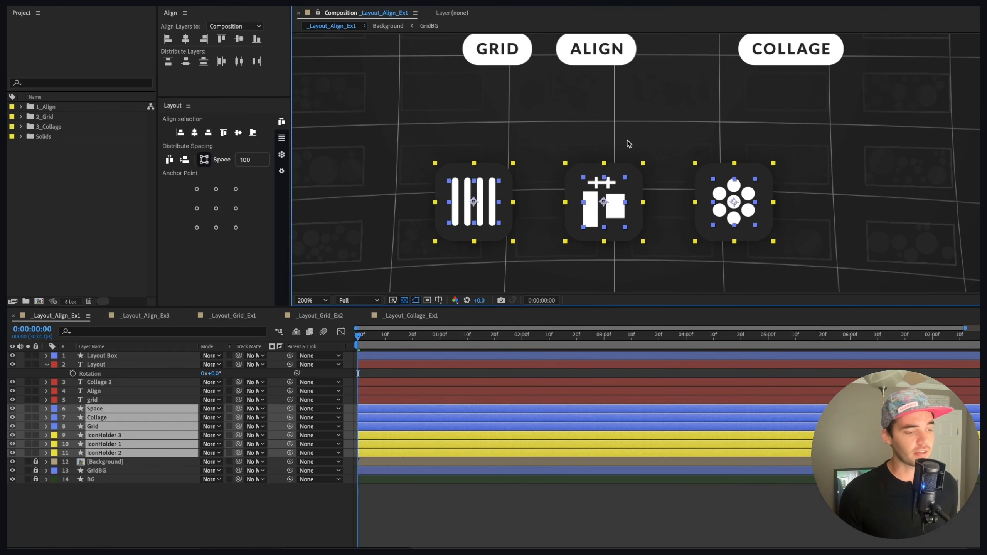
click(389, 175)
click(472, 218)
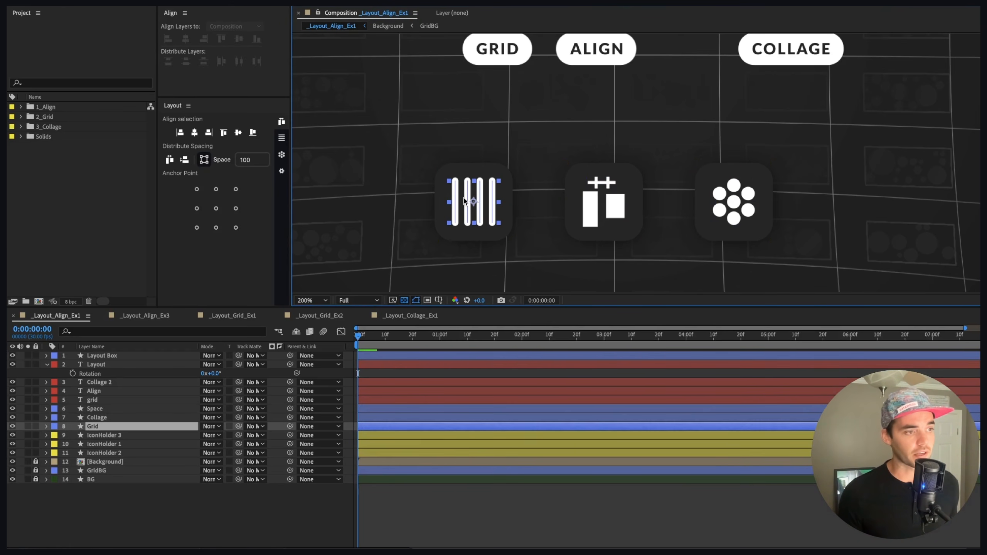
click(479, 167)
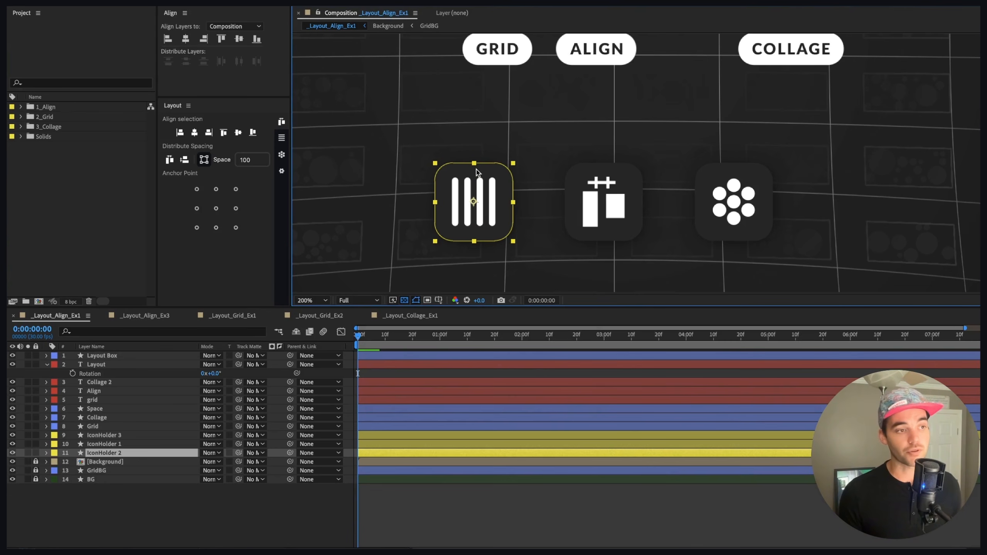
click(475, 133)
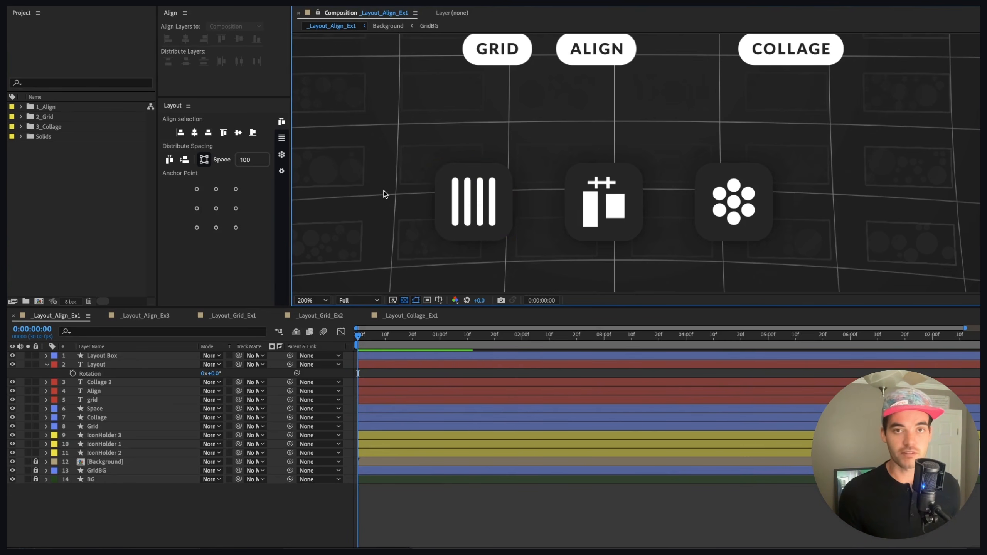
key(comma)
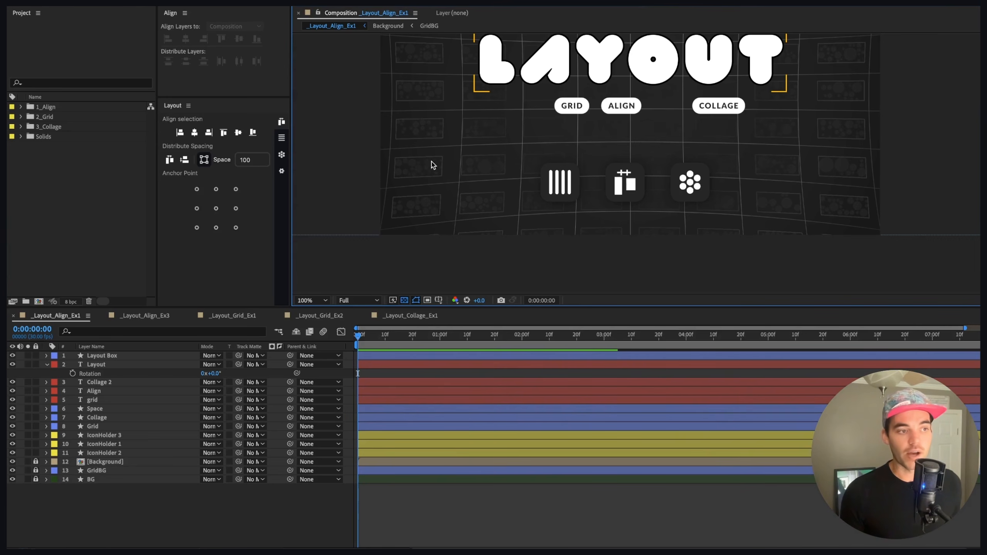
Step: Try centering the selected icons in the composition with the Align panel, undoing the attempt
drag(508, 153, 729, 220)
drag(723, 187, 696, 230)
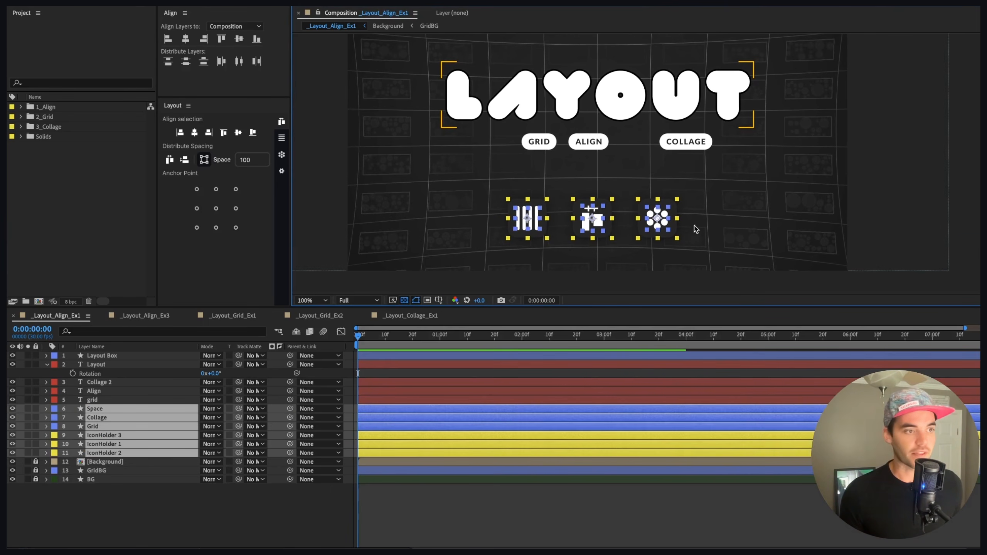
click(195, 133)
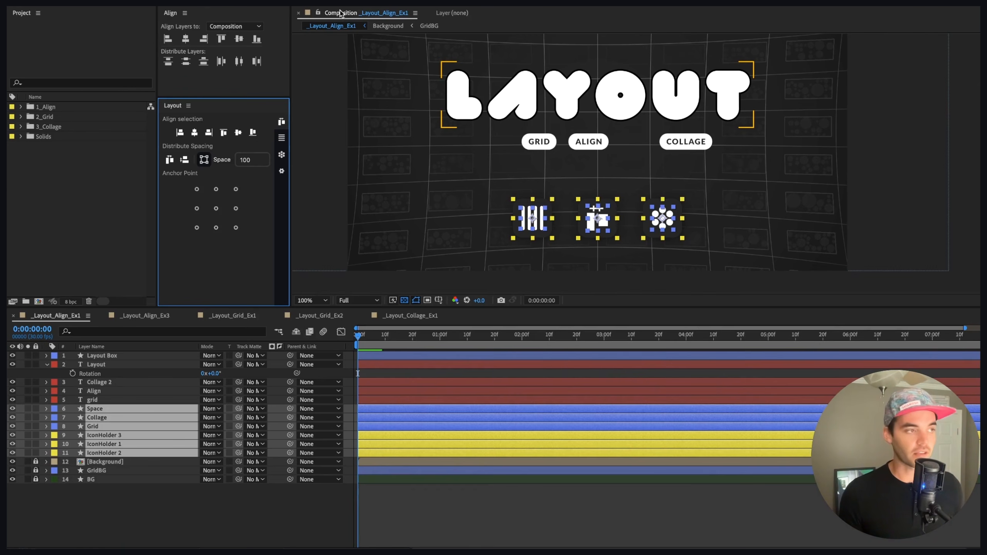
click(186, 39)
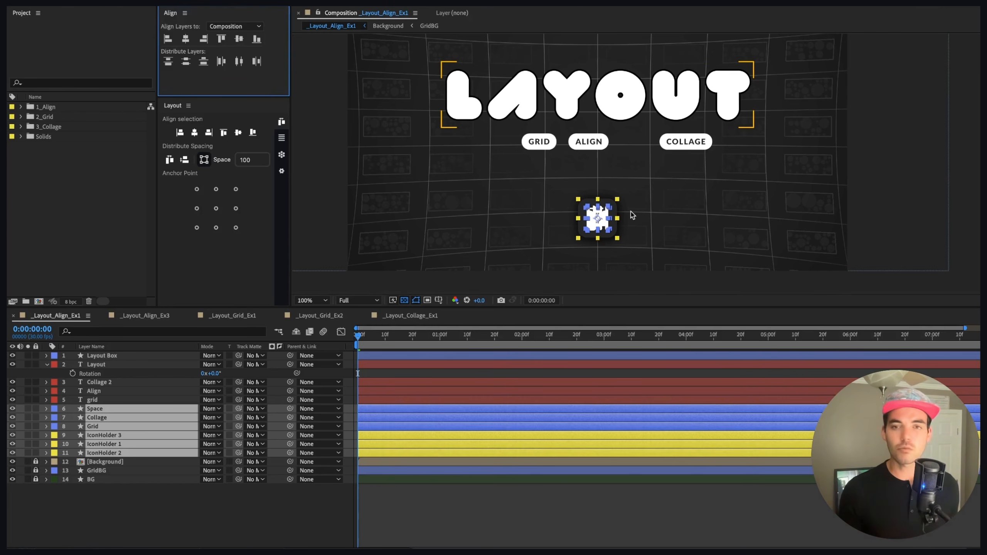
key(ctrl+z)
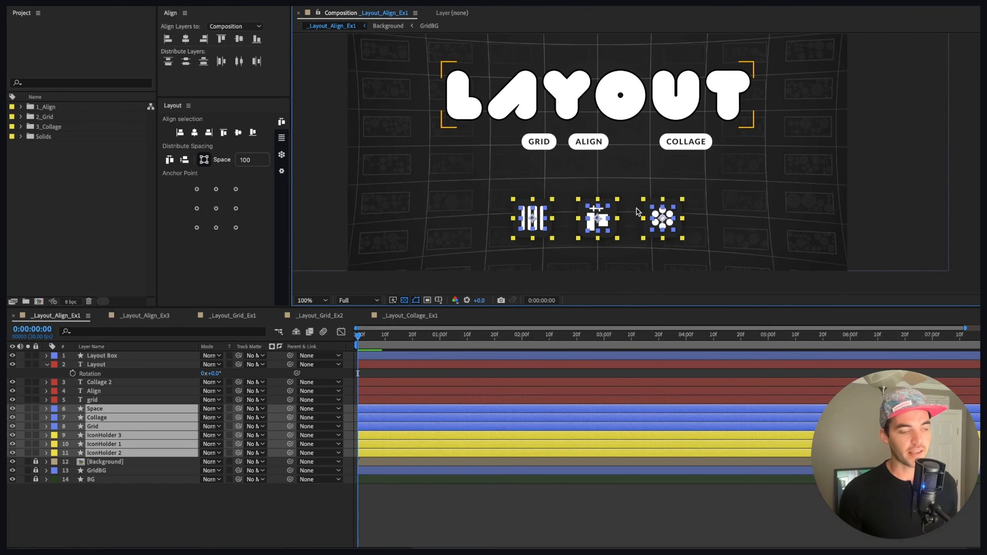
Step: Reselect the three icons and realign the group so it sits centered horizontally below the labels
click(641, 182)
drag(479, 196, 678, 260)
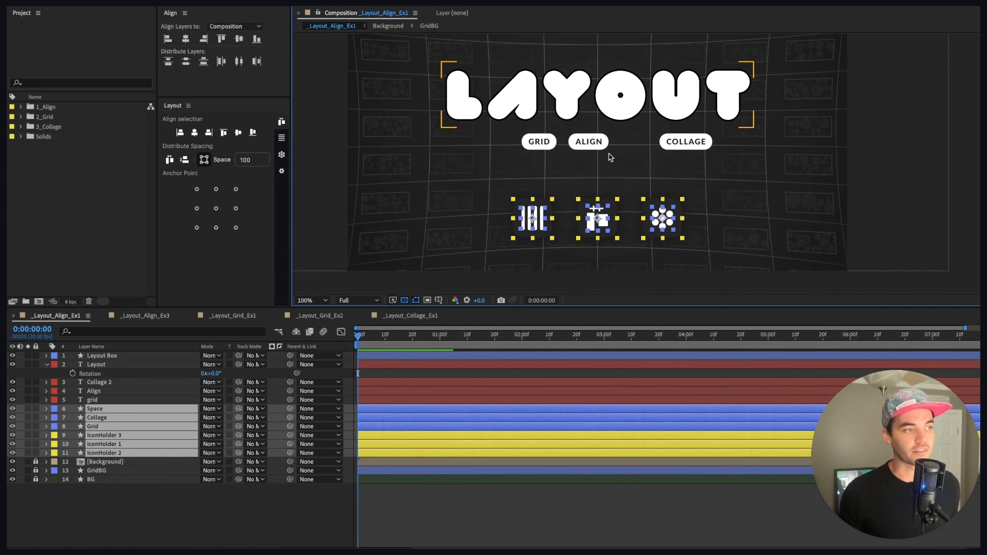
click(180, 134)
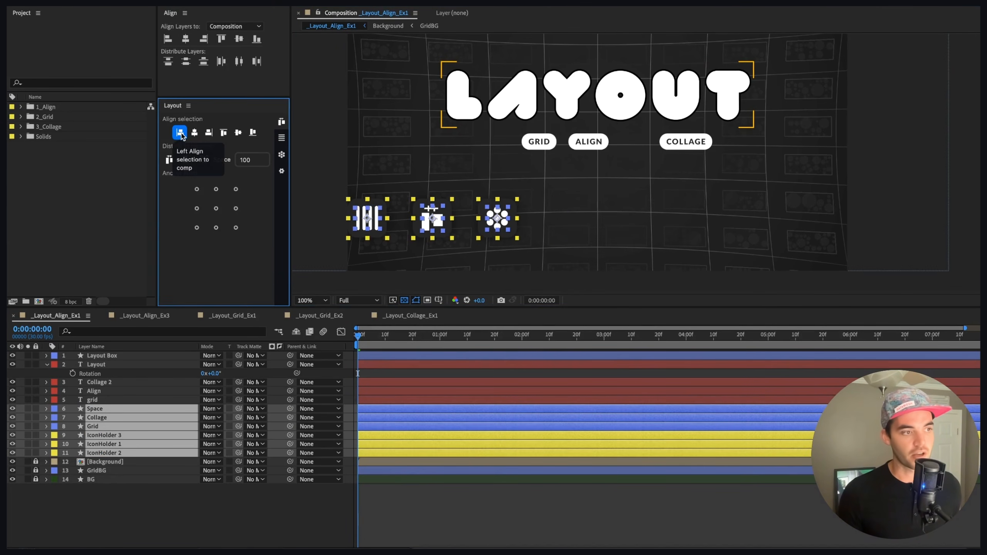
click(209, 132)
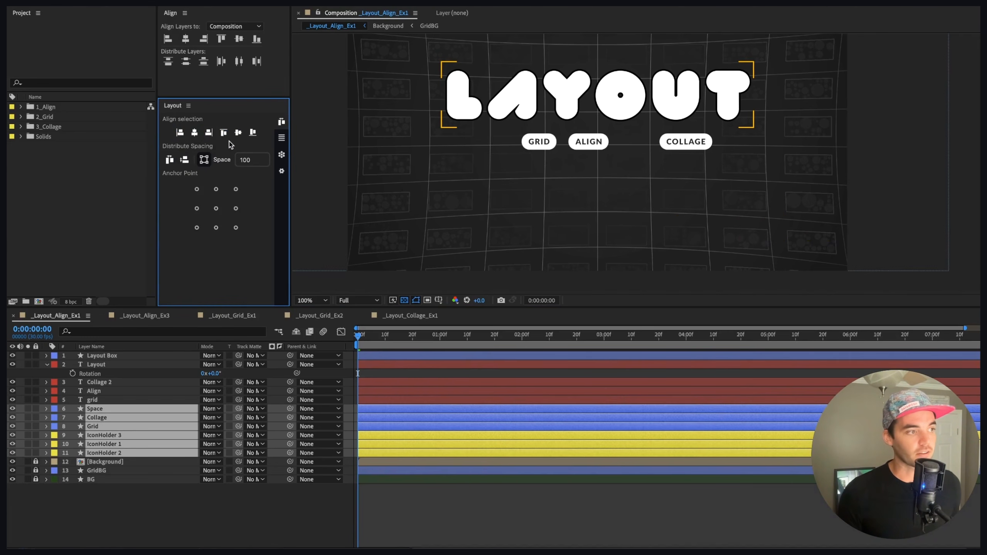
click(237, 133)
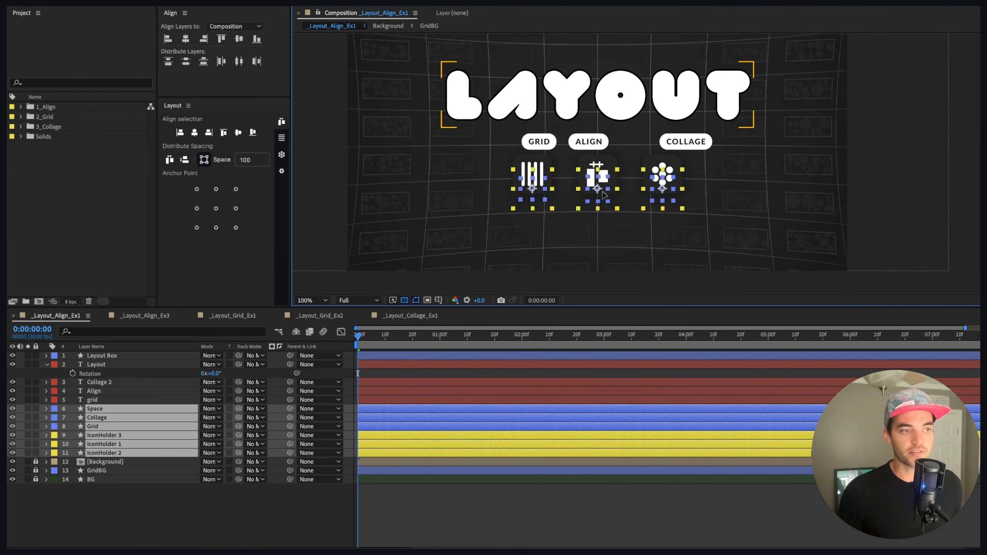
drag(603, 197, 603, 200)
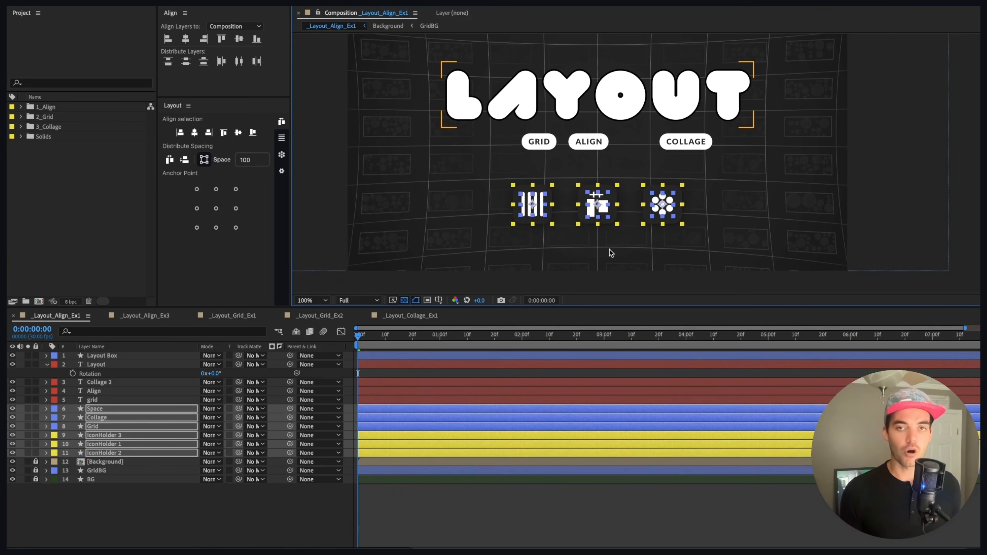
Step: Select the GRID, ALIGN and COLLAGE labels, distribute them horizontally with 100 spacing, and center them
drag(506, 137, 694, 158)
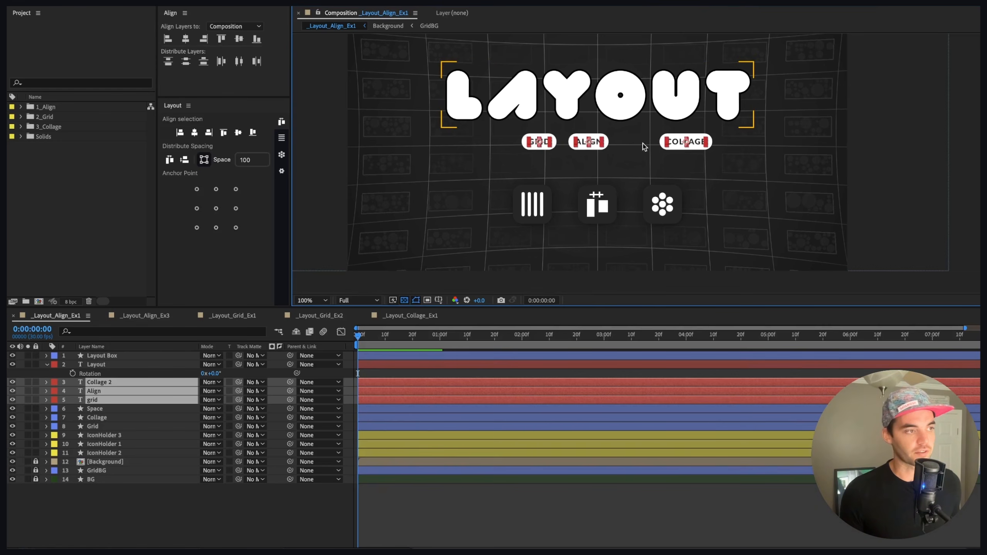
click(169, 163)
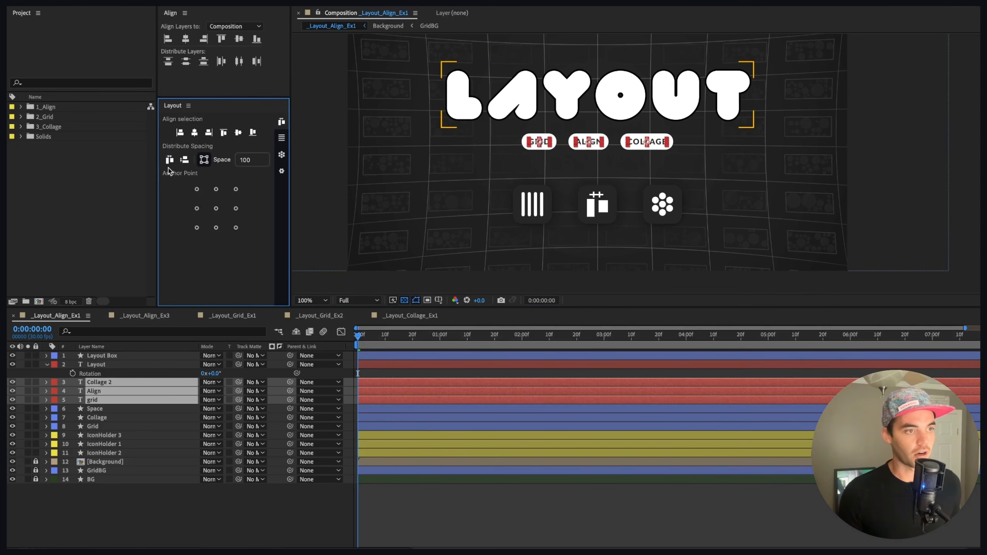
click(190, 136)
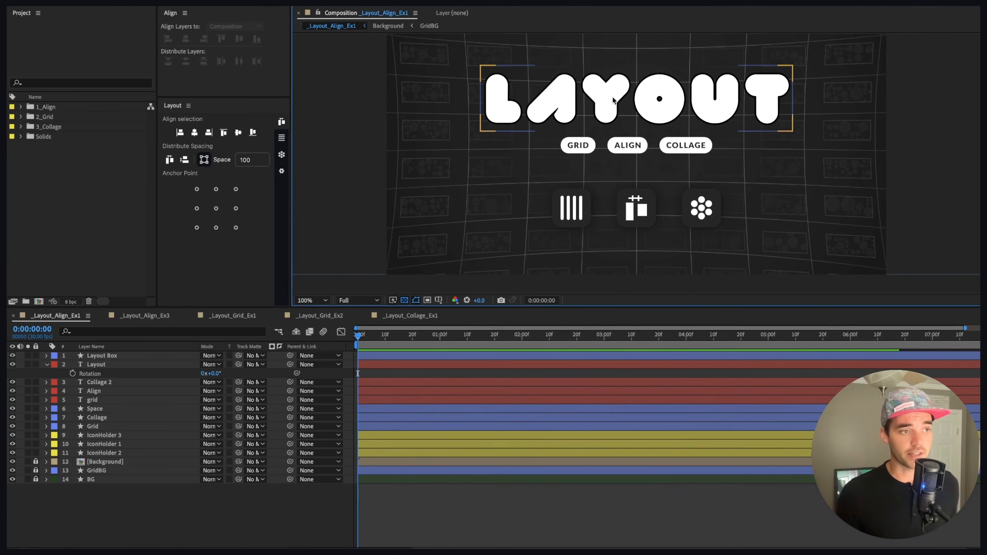
Step: Select the Layout Box layer and apply the top alignment to it from the Layout panel
click(613, 100)
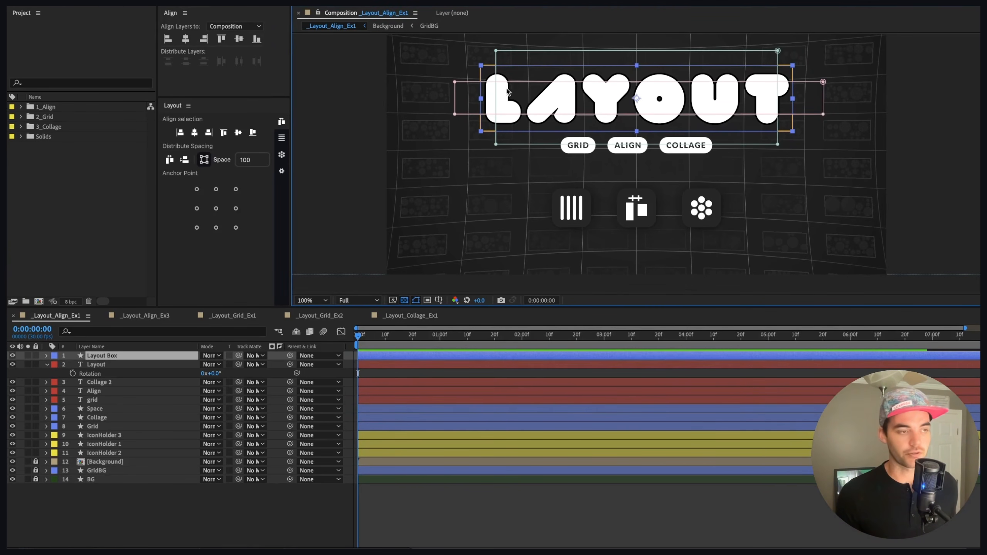
key(period)
drag(492, 90, 707, 155)
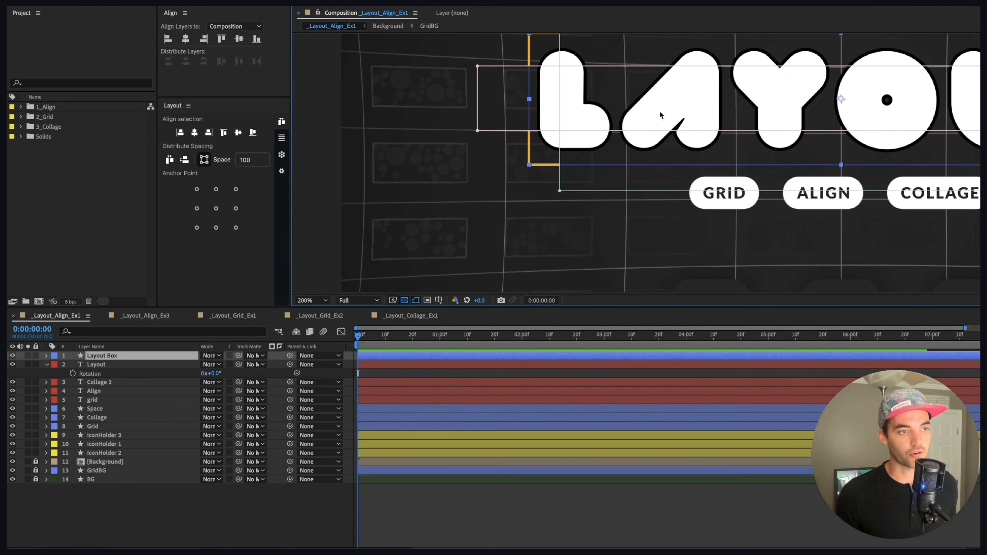
key(comma)
drag(844, 123, 754, 129)
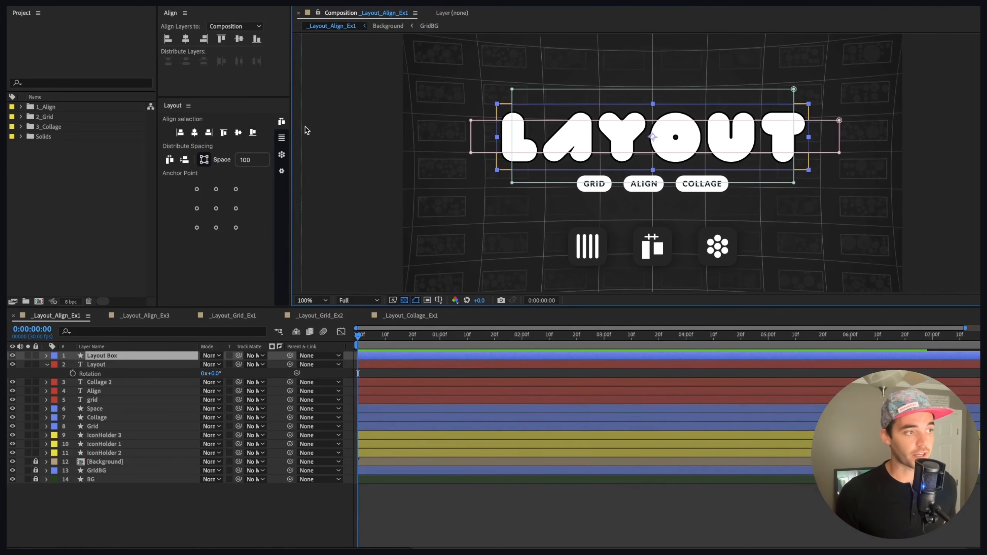
click(225, 133)
drag(597, 105, 583, 199)
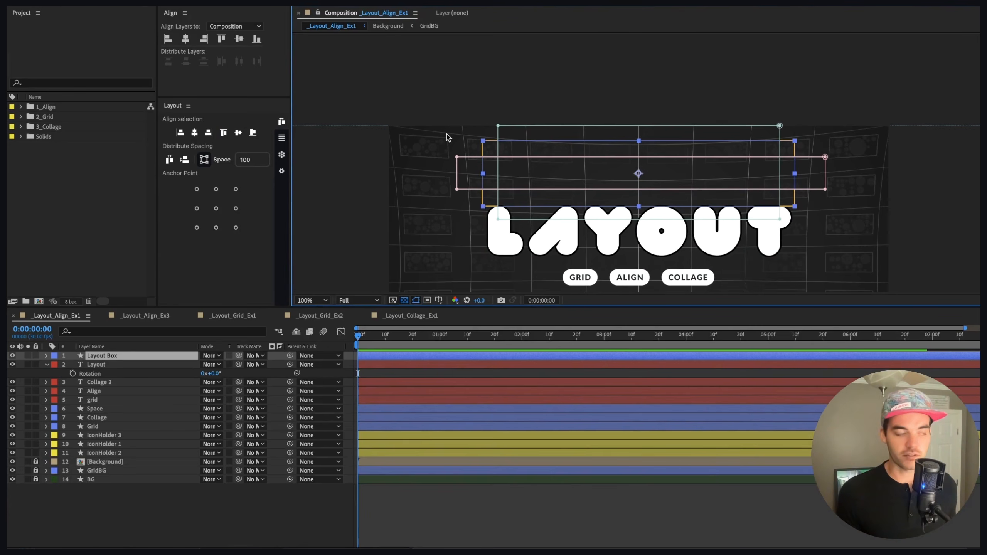
Step: Turn off Use Mask Bounds in the Layout panel's global settings
click(282, 171)
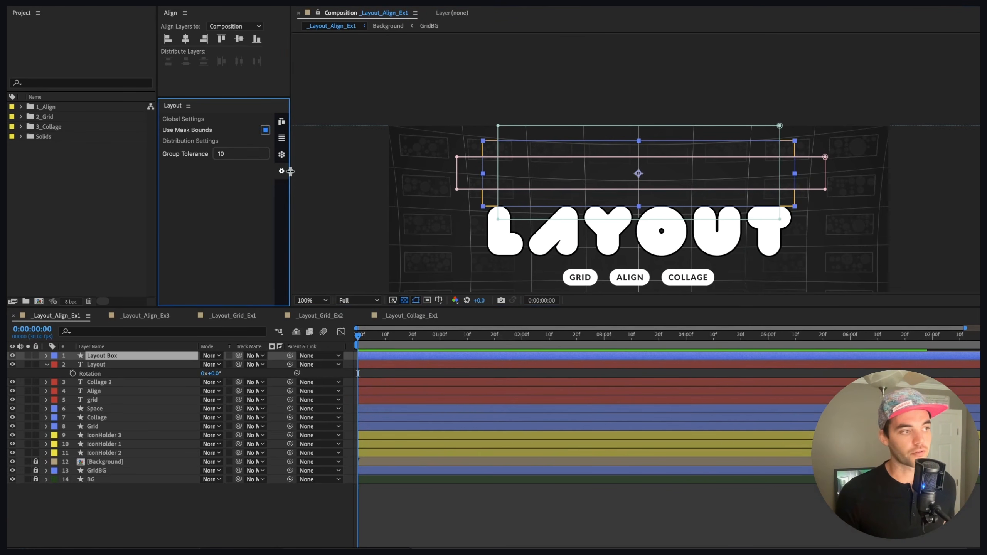
click(263, 131)
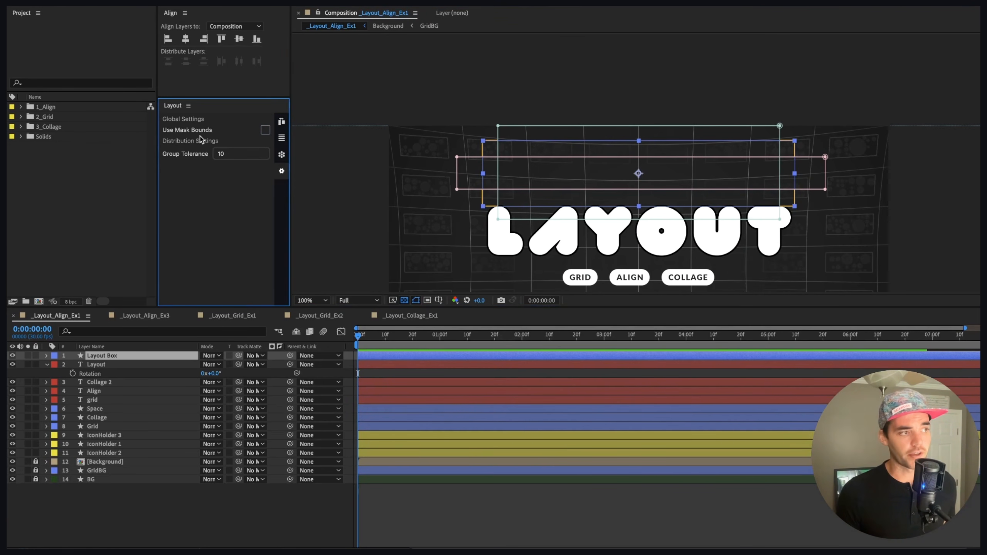
Step: Reapply the top alignment to the Layout Box layer and zoom in to check its bounds
click(281, 123)
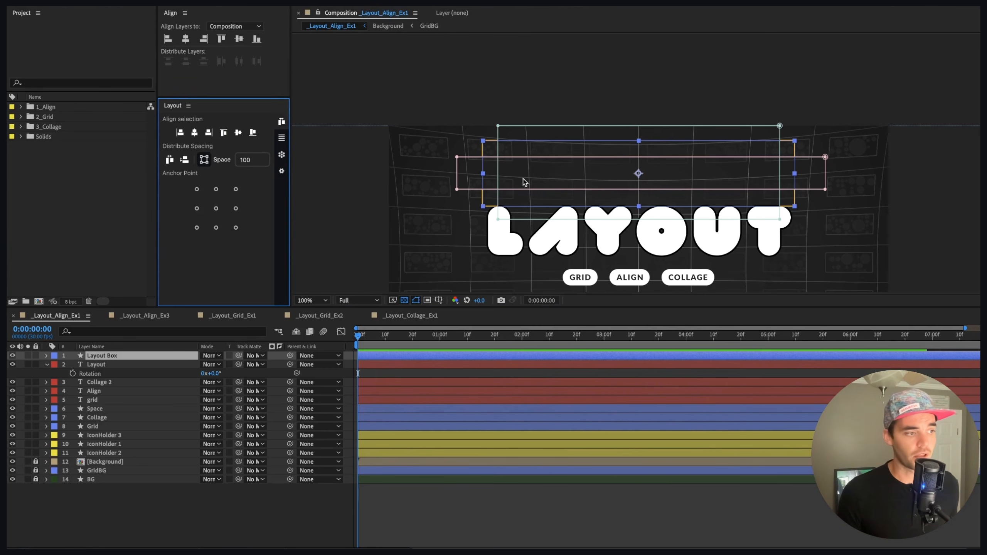
click(224, 133)
scroll(560, 128, up, 4)
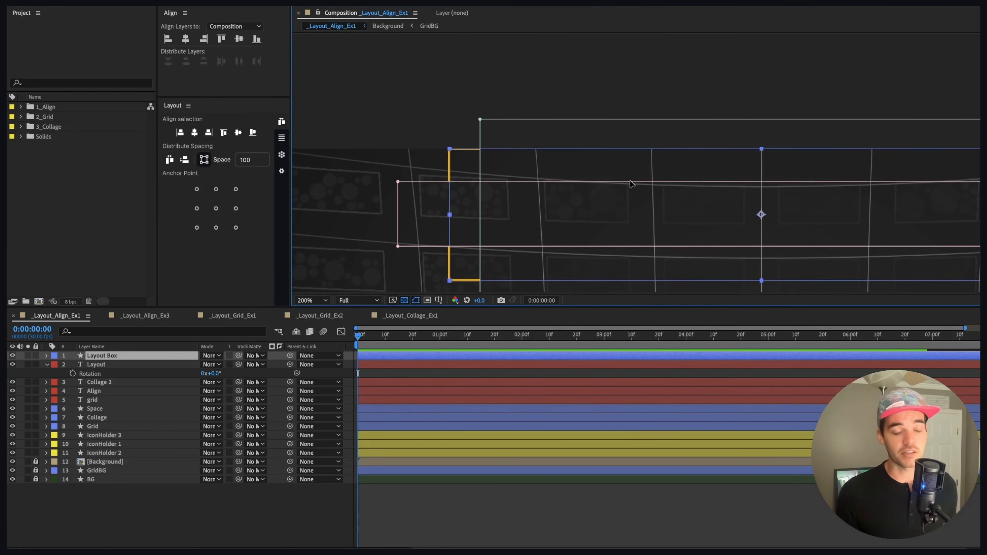
key(comma)
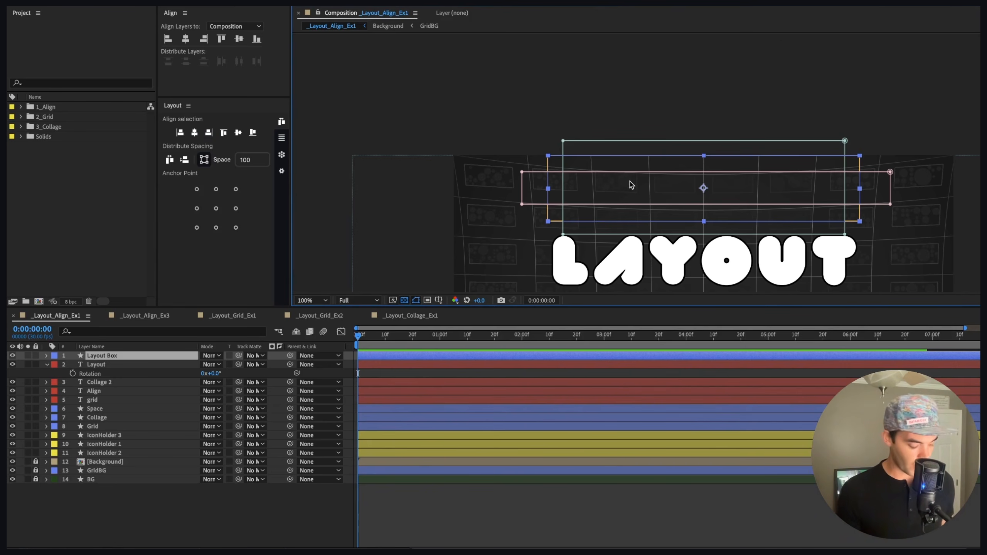
Step: Undo the last two alignment changes to the Layout Box layer and deselect it
key(super+z)
key(super+z)
drag(668, 222, 605, 111)
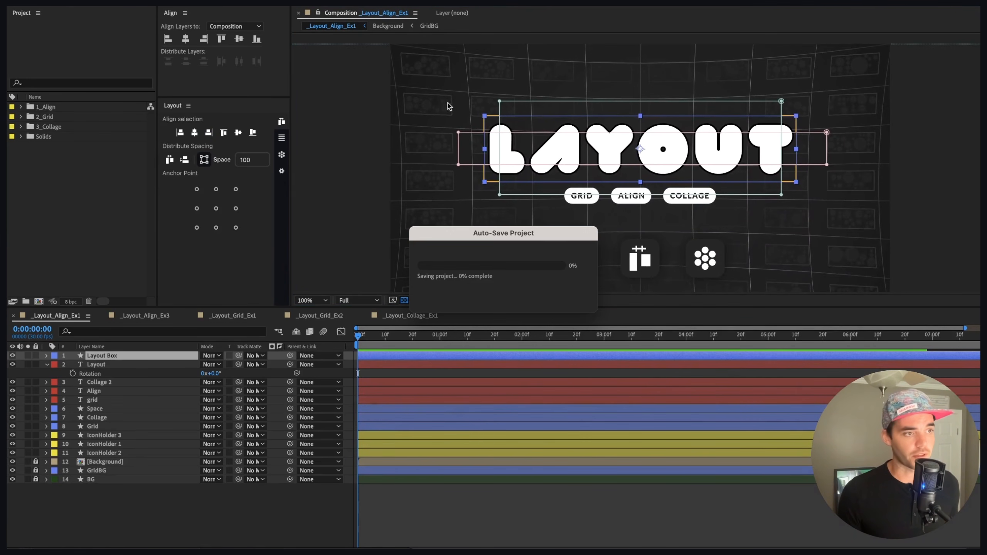
click(406, 103)
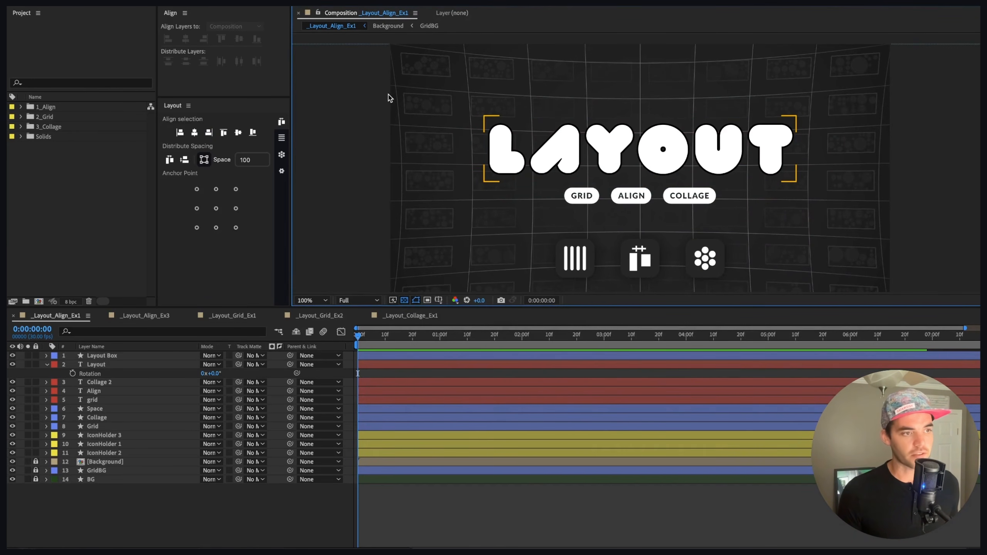
Step: Select all layers, set the distribute spacing to 90 and distribute them vertically
key(ctrl+a)
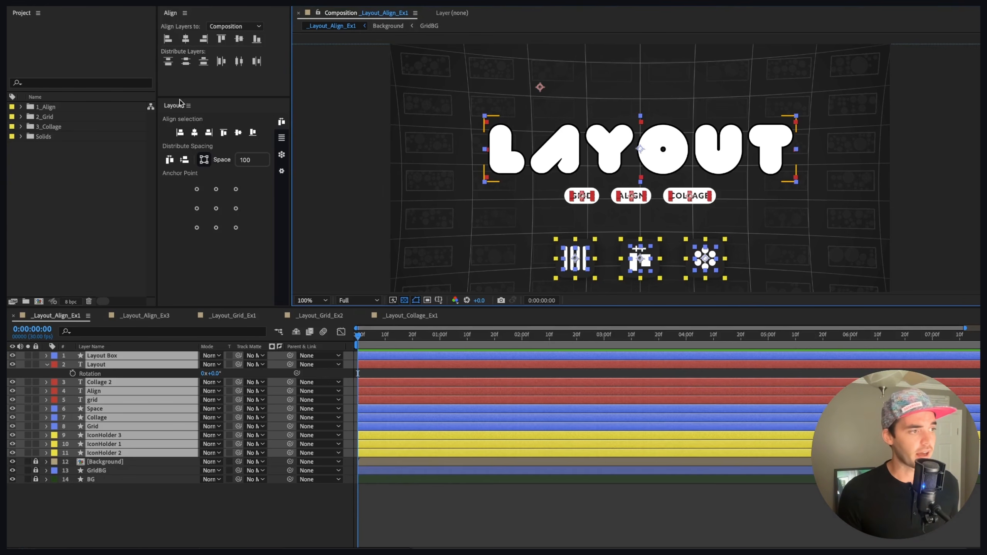
drag(223, 159, 218, 160)
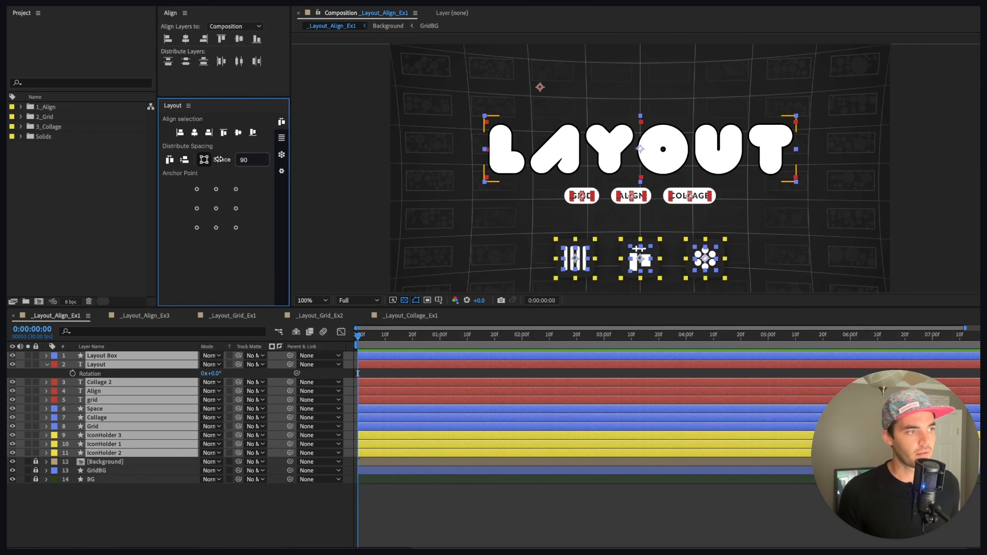
click(186, 159)
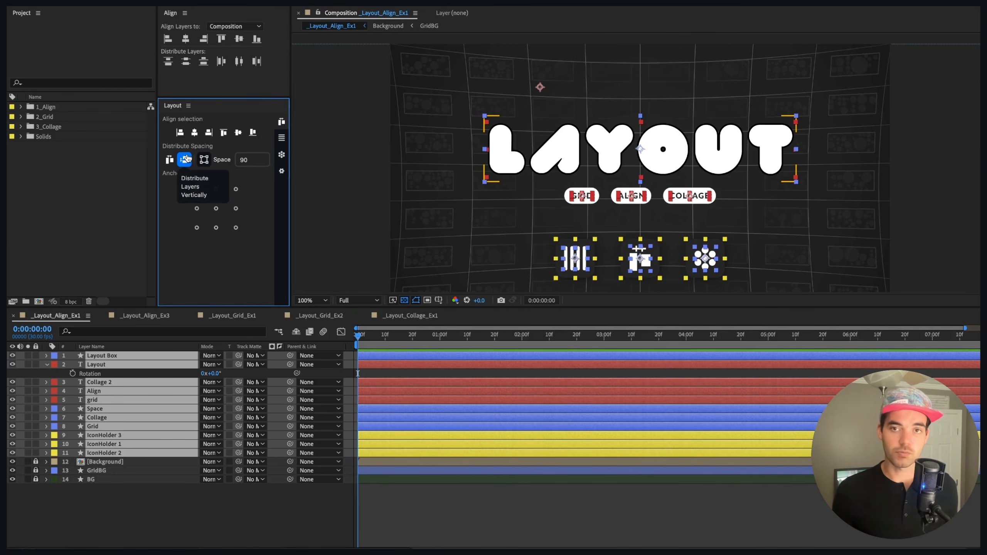
click(186, 158)
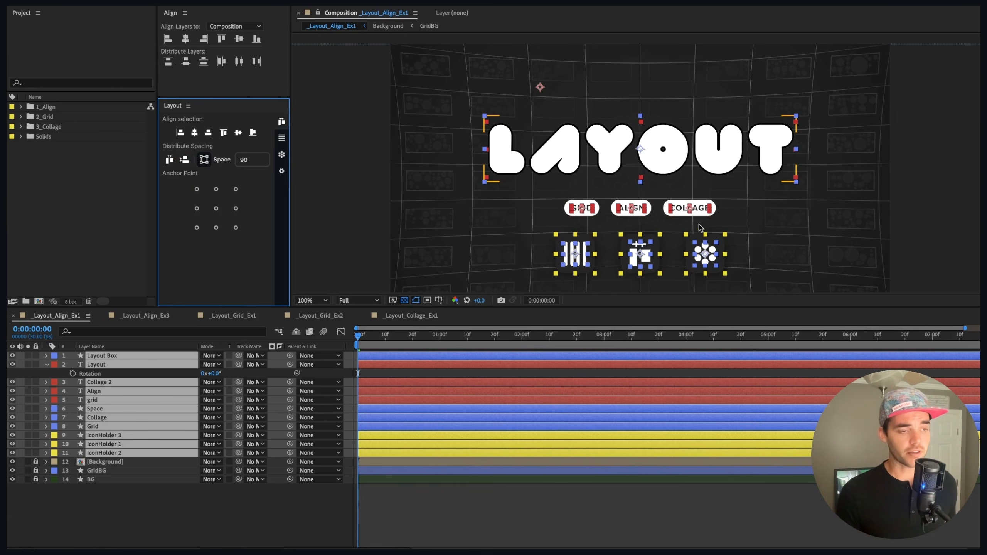
click(652, 91)
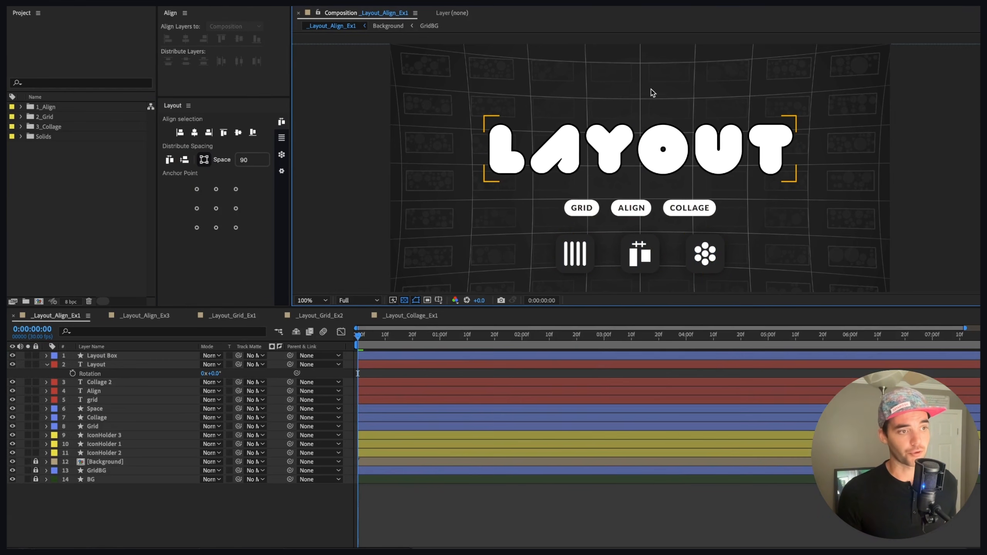
Step: Select all elements in the viewer and center them vertically as a group
drag(440, 105, 817, 271)
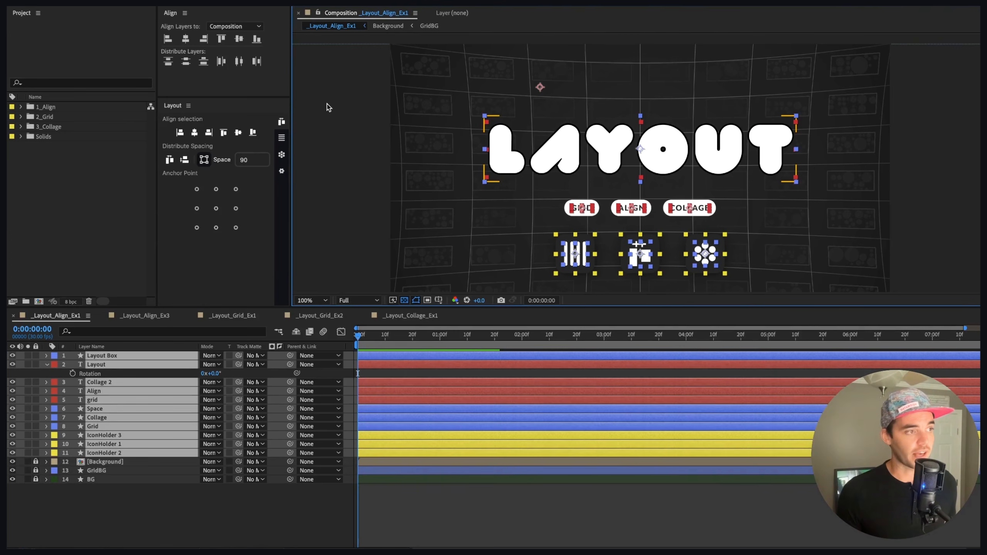
click(238, 132)
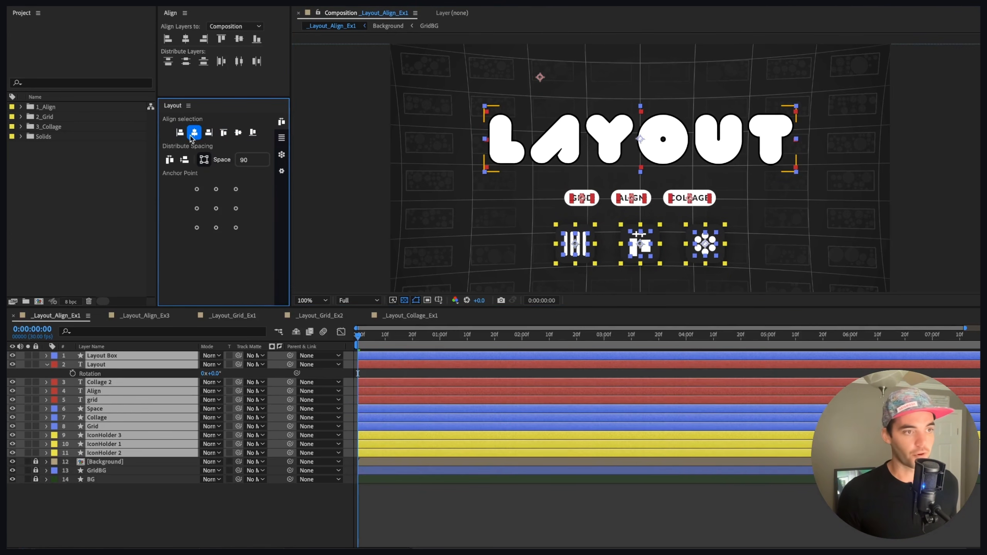
Step: Open the _Layout_Align_Ex3 composition and draw a small rectangle near its top-left corner
scroll(751, 187, down, 2)
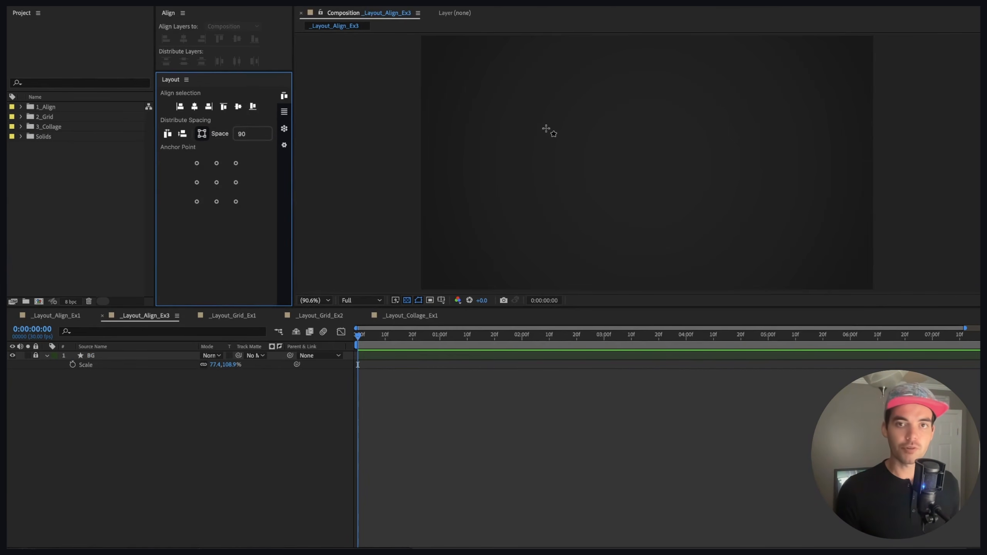
drag(449, 71, 507, 101)
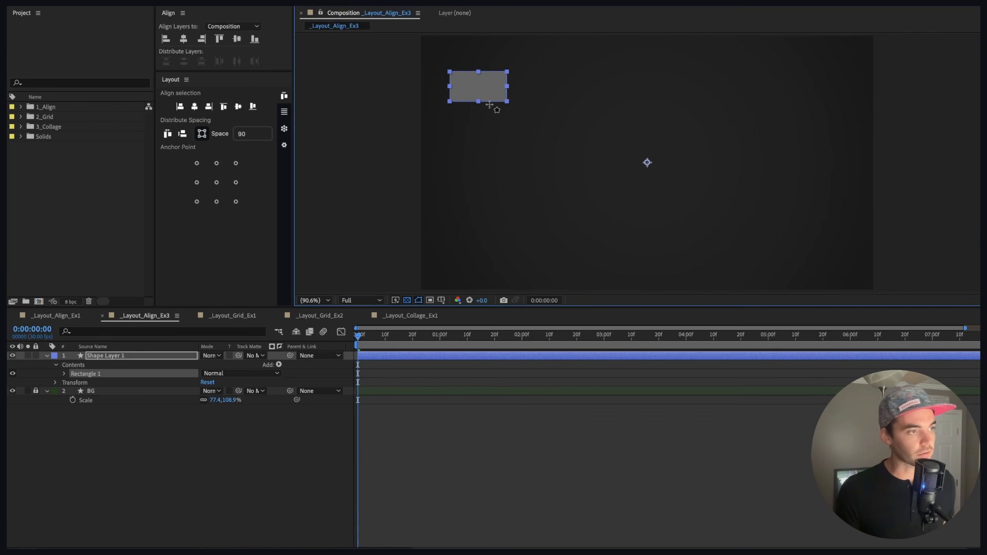
Step: Duplicate the rectangle four times, select all copies and distribute them horizontally
key(ctrl+d)
key(ctrl+d)
key(ctrl+d)
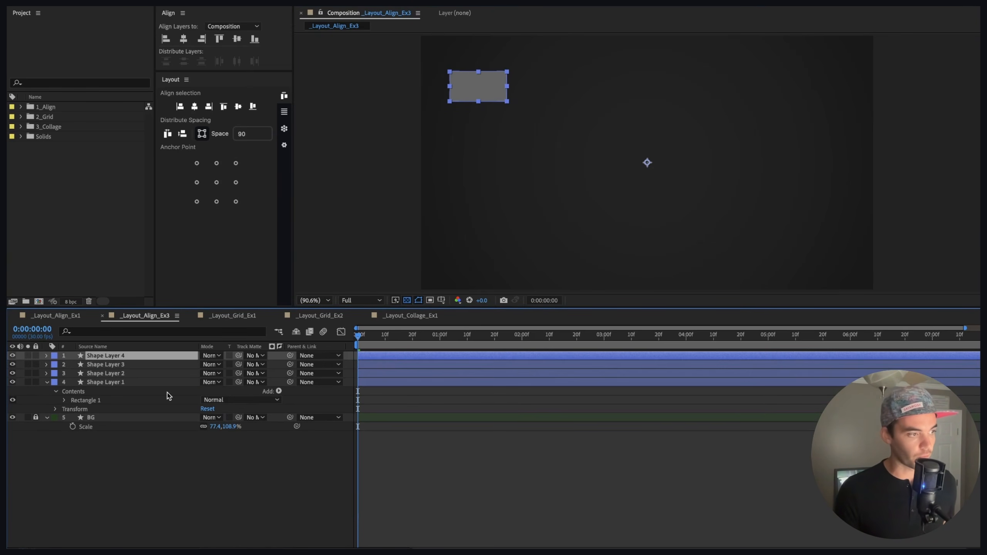
key(ctrl+d)
key(ctrl+a)
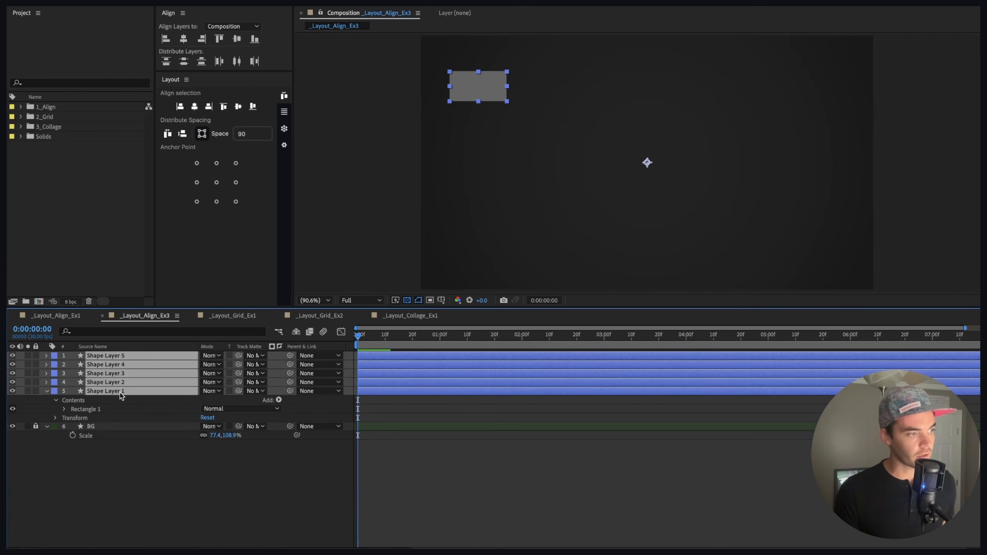
click(171, 135)
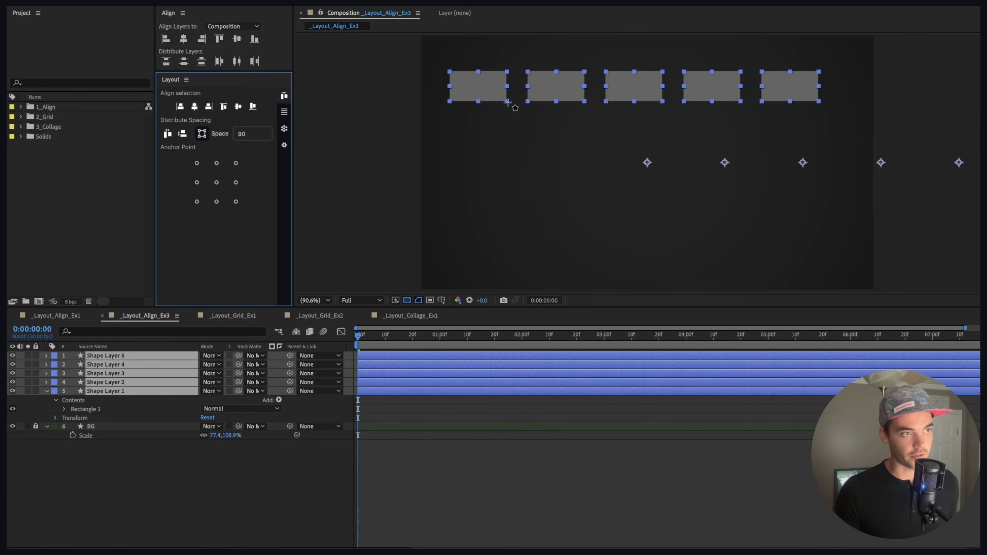
Step: Duplicate the row of rectangles and move the copies down to build four rows of five
key(ctrl+d)
key(v)
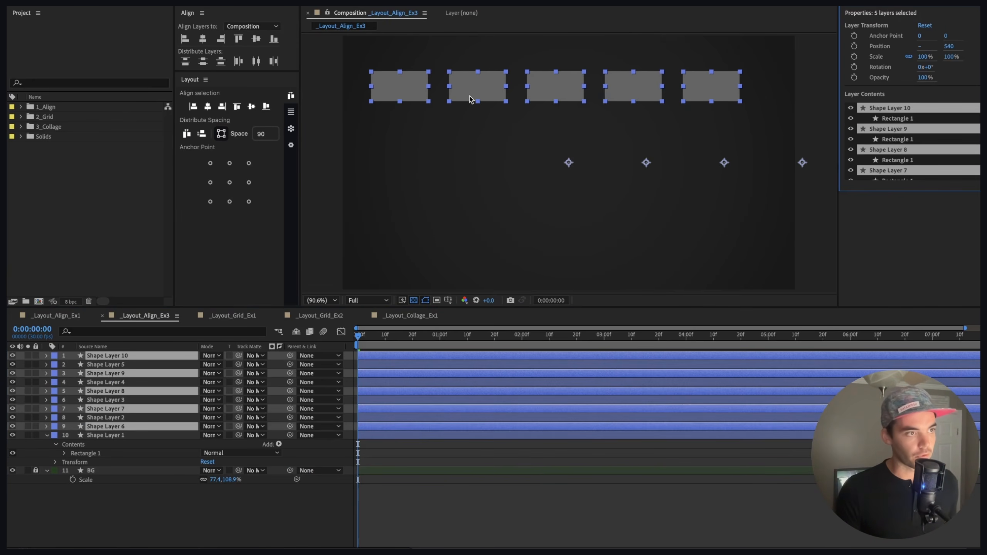
drag(469, 97, 489, 169)
key(ctrl+d)
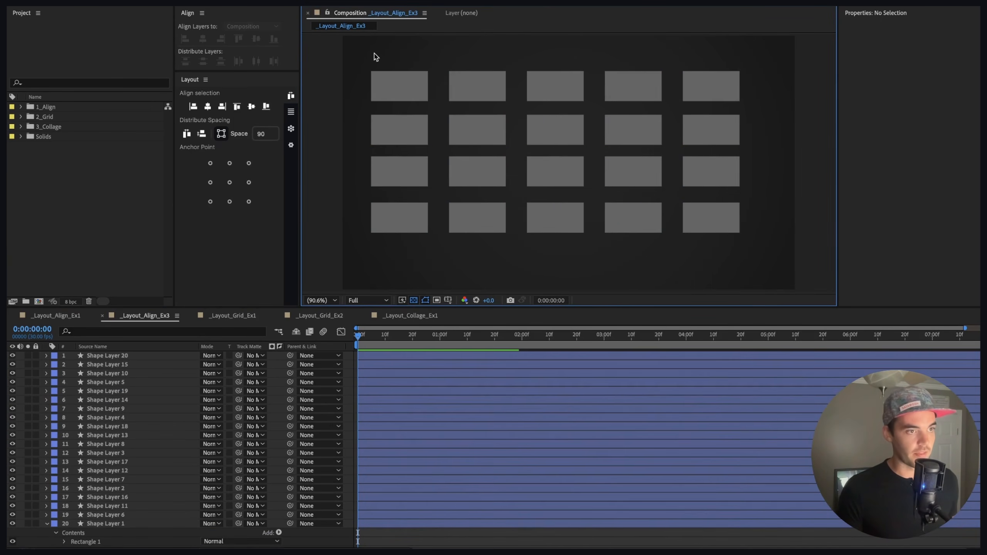
Step: Select all twenty rectangles, distribute them and center them horizontally in the composition
drag(374, 57, 744, 250)
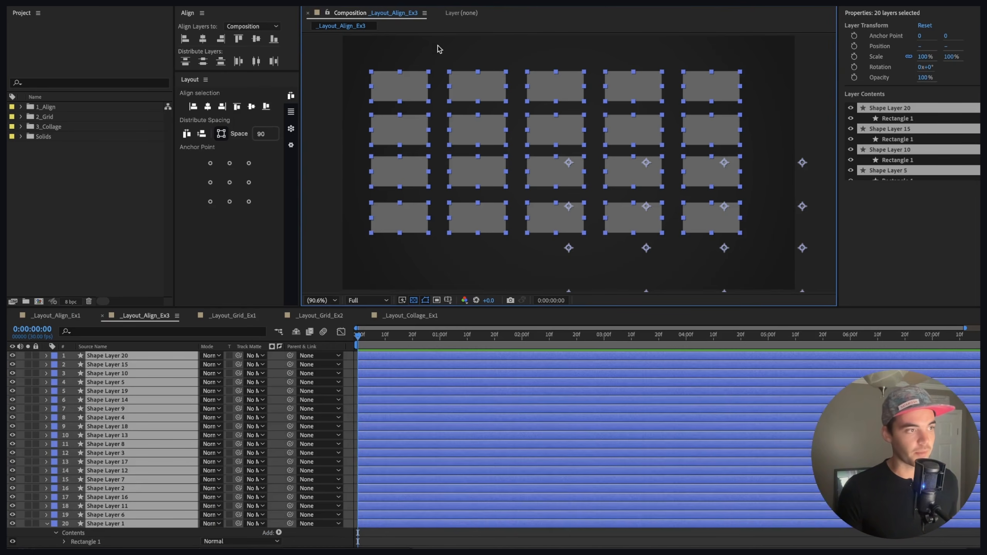
click(187, 133)
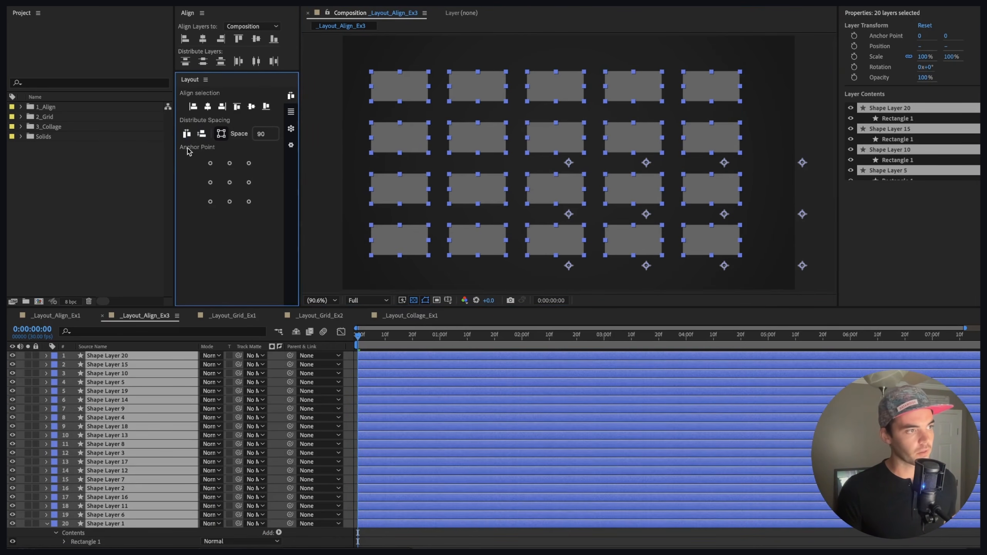
click(209, 110)
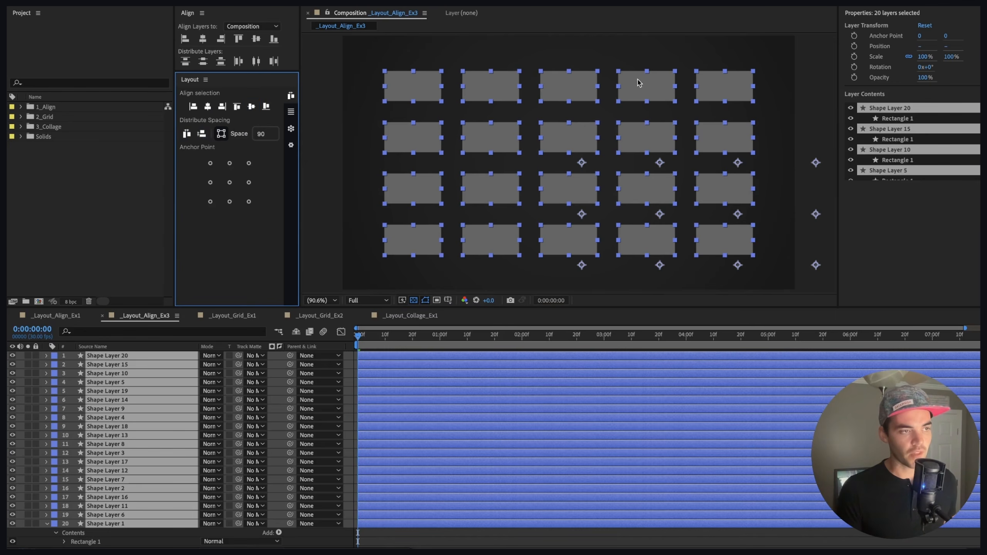
Step: Nudge the second row of rectangles right and the third row left so the rows no longer line up
click(448, 82)
drag(359, 121, 818, 145)
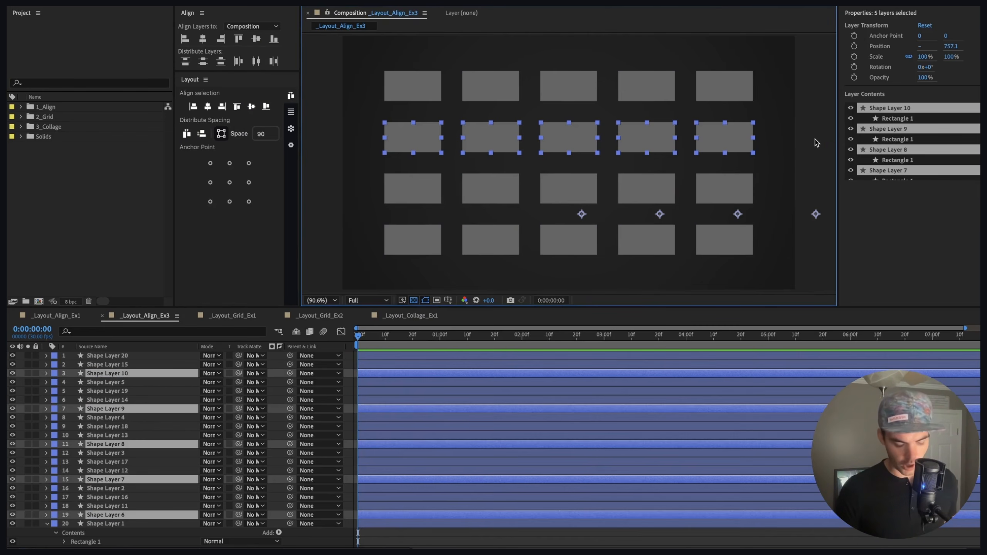
key(shift+Right)
key(shift+Right)
drag(351, 174, 336, 251)
key(shift+Left)
key(Right)
key(Right)
key(Right)
key(Right)
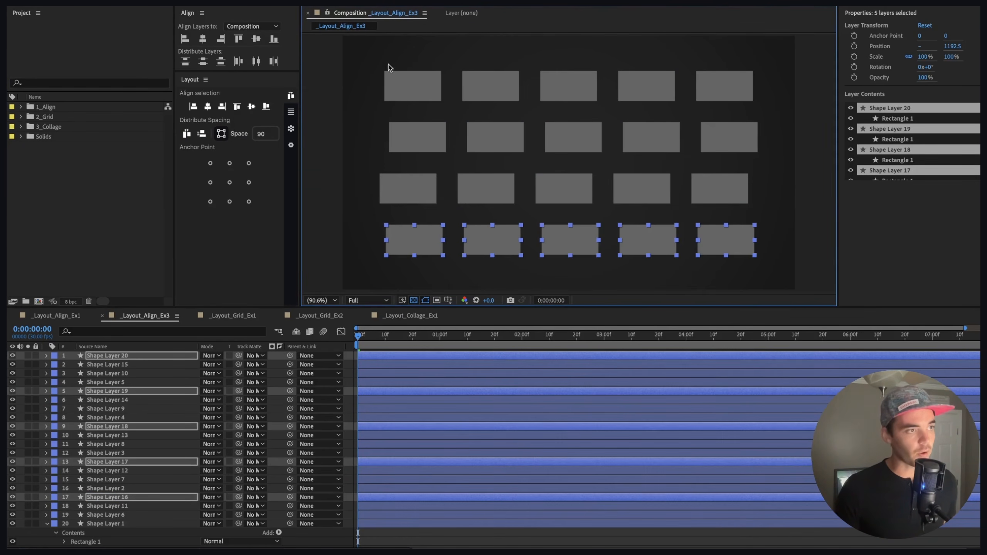
drag(388, 65, 737, 265)
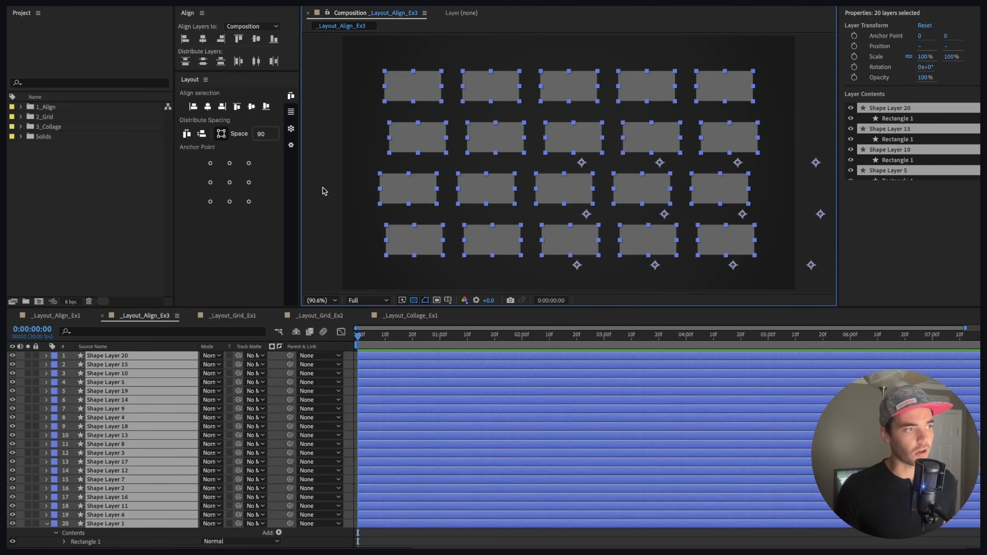
click(188, 134)
scroll(505, 126, down, 5)
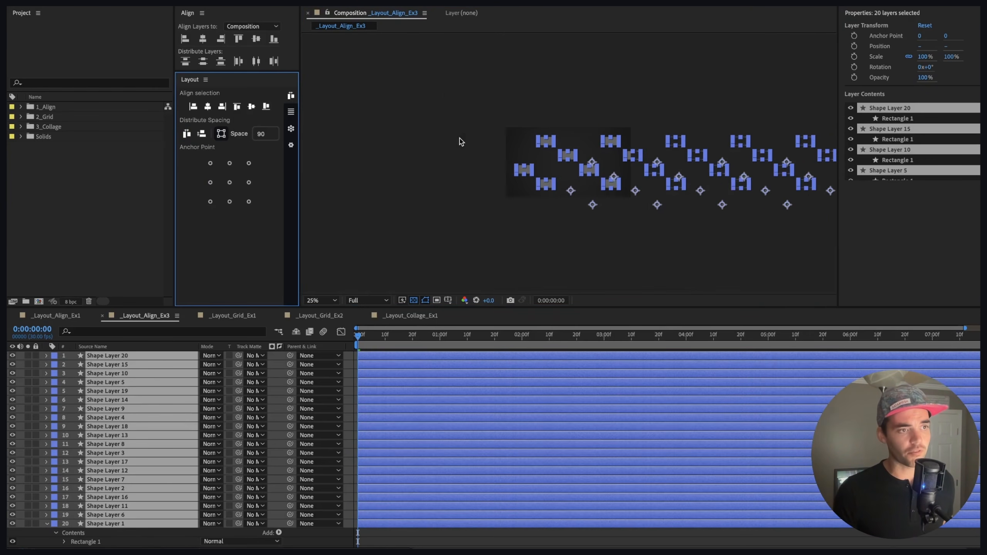
drag(727, 139, 604, 126)
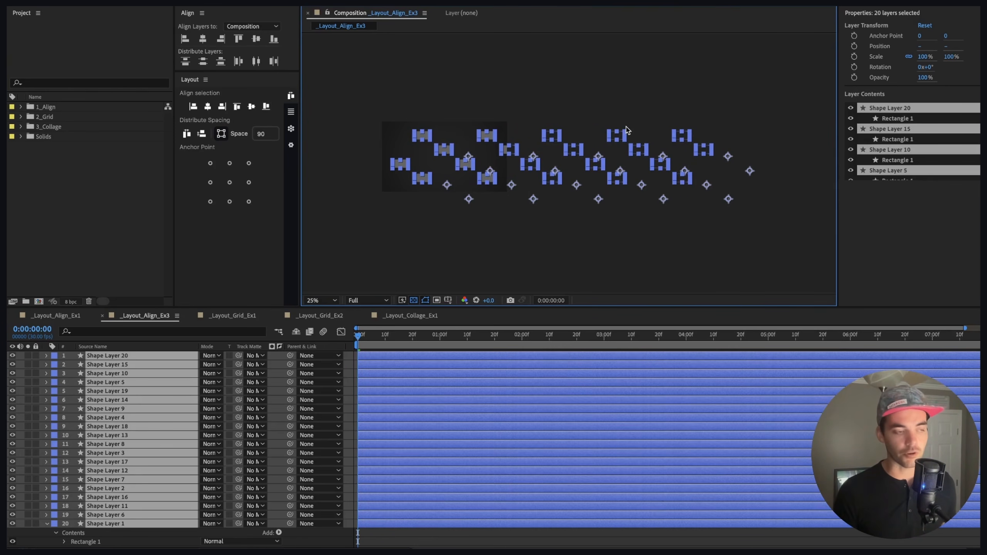
key(super+z)
scroll(444, 142, up, 2)
drag(411, 156, 464, 138)
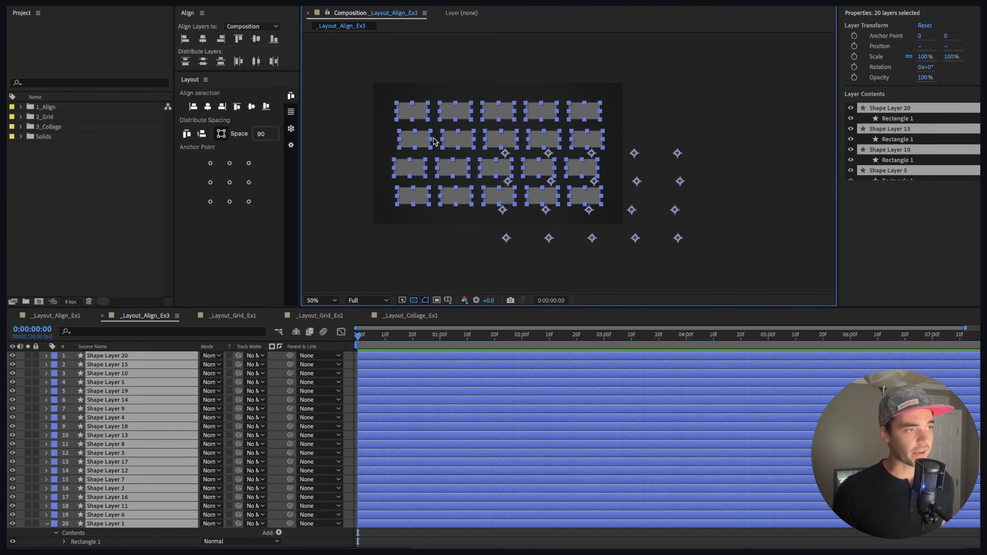
Step: Set the Group Tolerance to 40 in the global settings and distribute all rectangles horizontally again
click(292, 146)
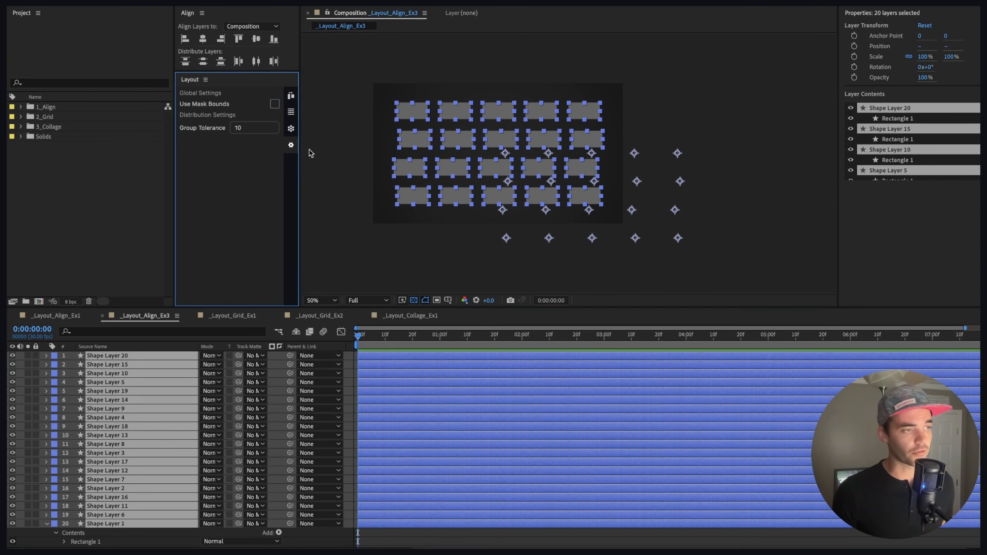
click(248, 129)
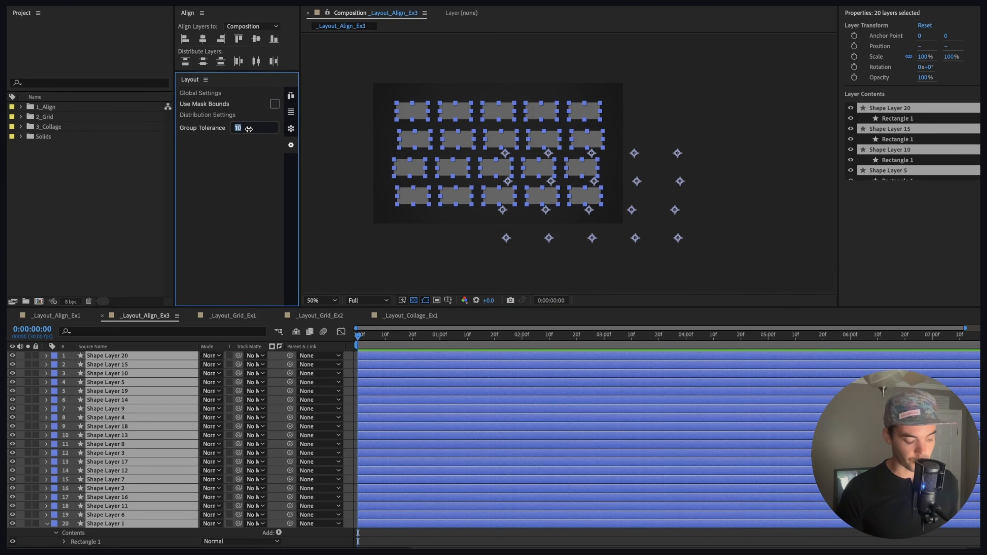
text(40)
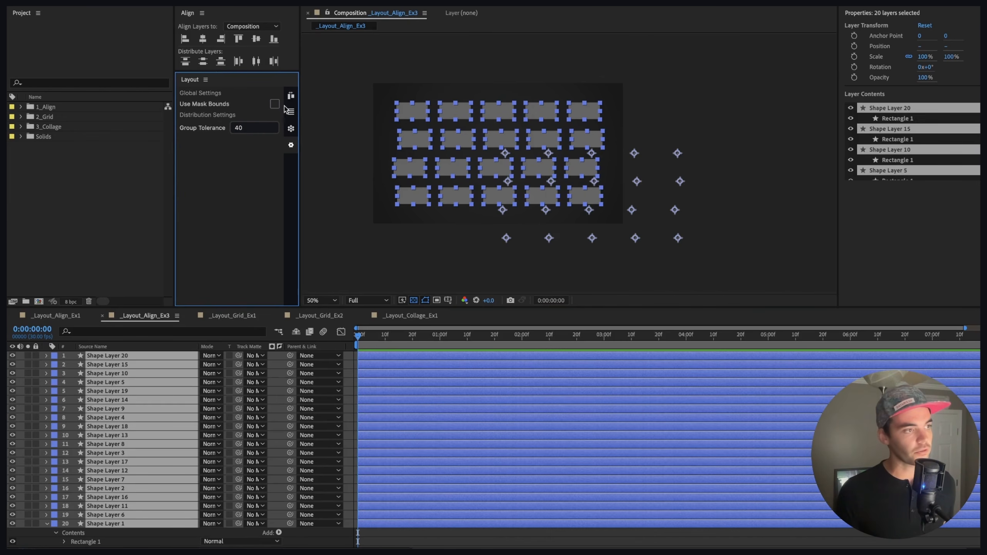
click(291, 96)
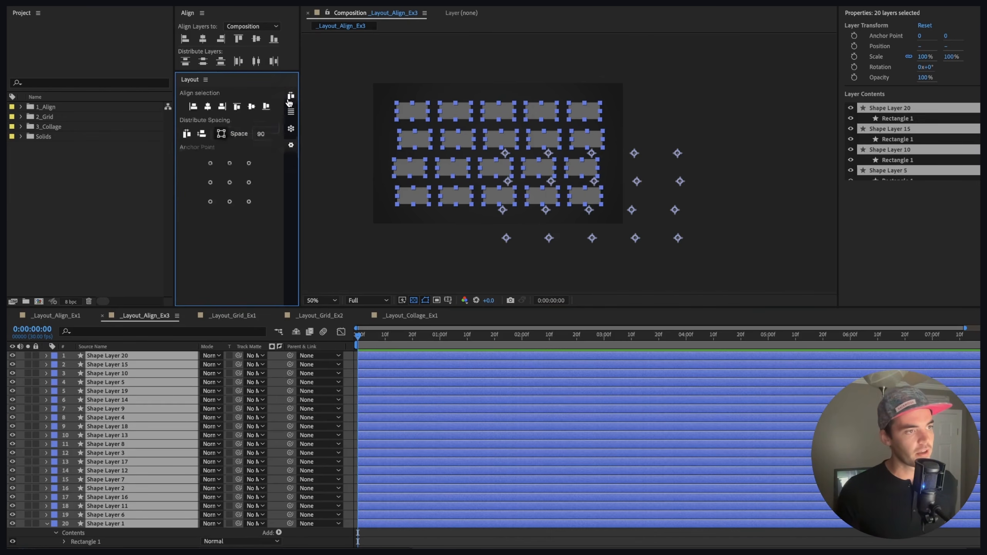
click(186, 135)
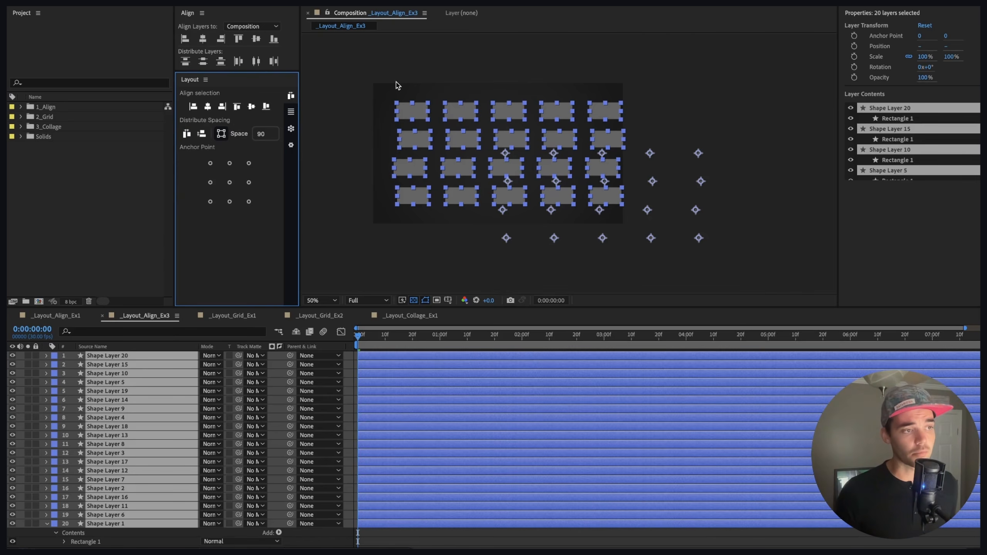
Step: Reselect all rectangles, check the Group Tolerance setting and distribute them horizontally once more
drag(374, 85, 638, 222)
click(411, 89)
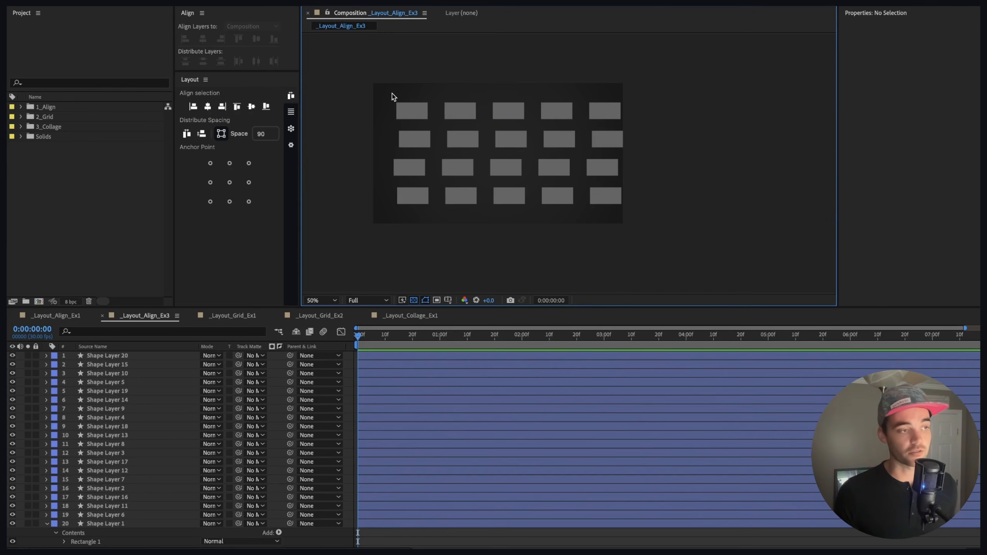
drag(385, 93, 620, 222)
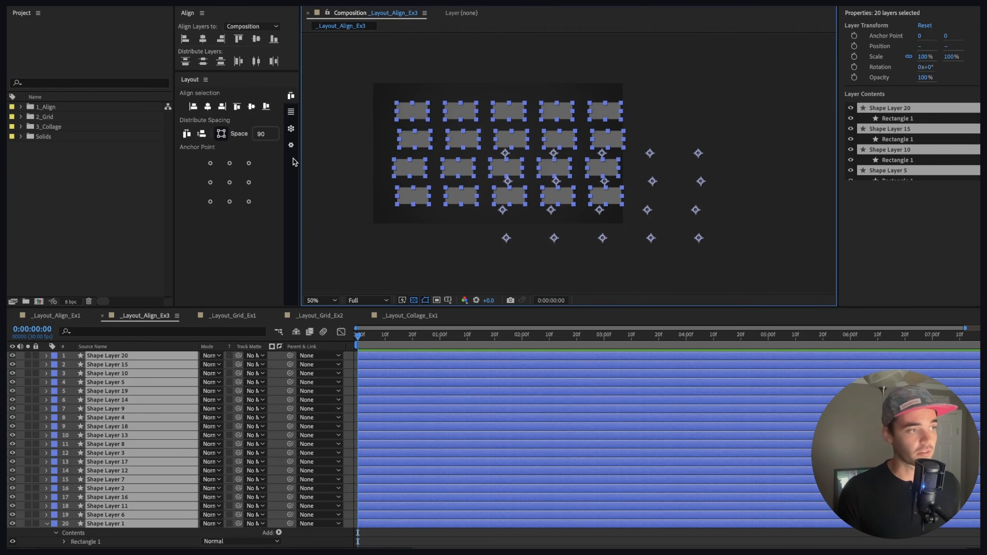
click(290, 144)
click(247, 128)
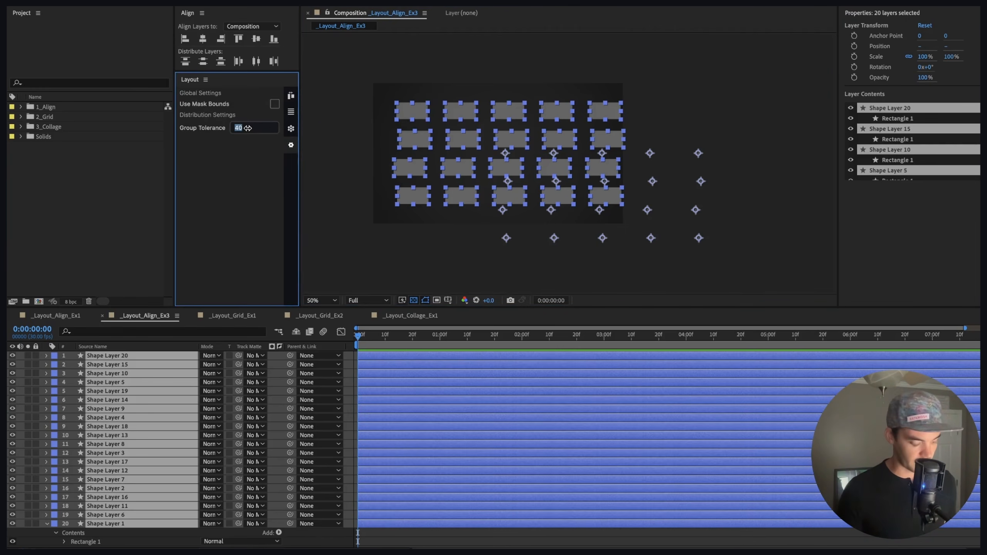
click(290, 95)
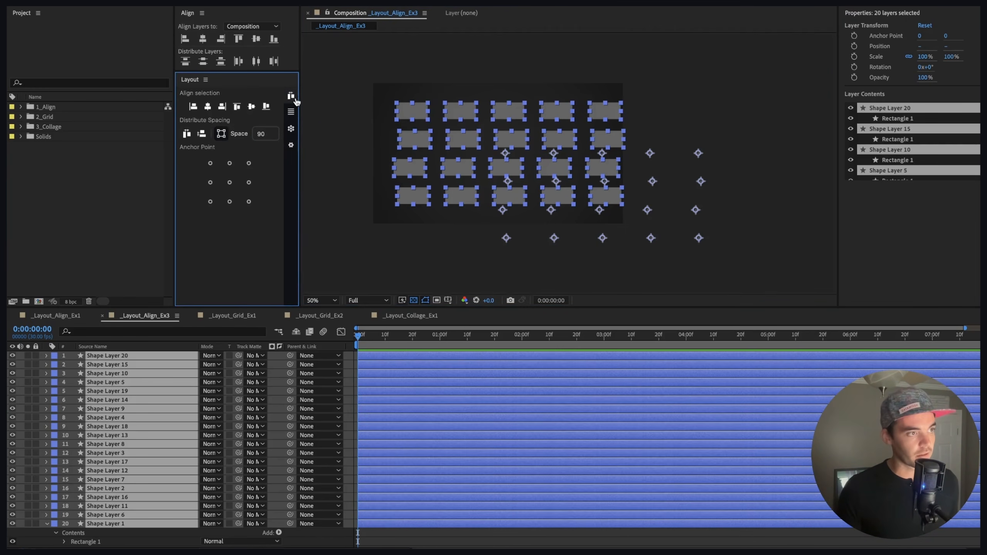
click(186, 134)
key(comma)
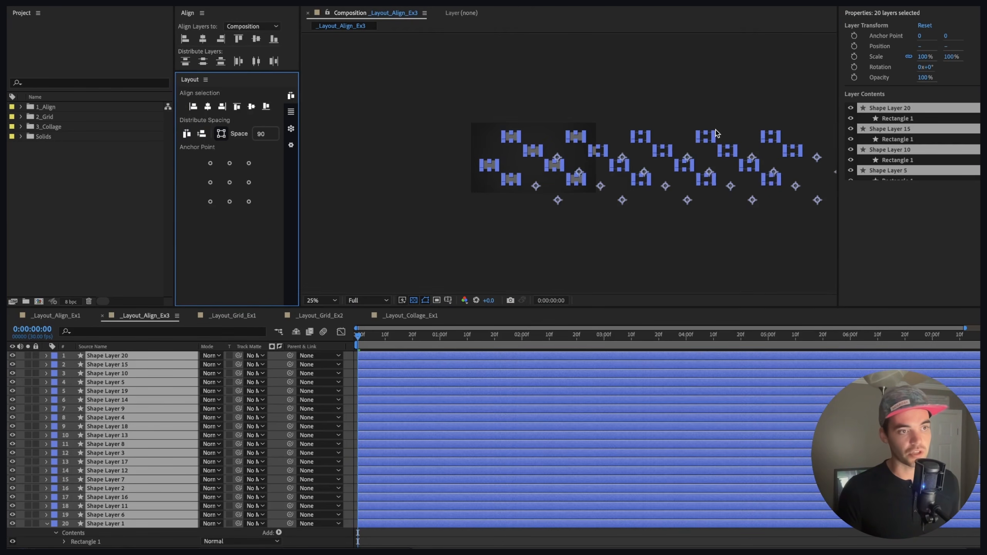
Step: Select pairs of rectangles in the lower rows of the composition to compare the grouped selections
click(690, 178)
drag(688, 174, 612, 180)
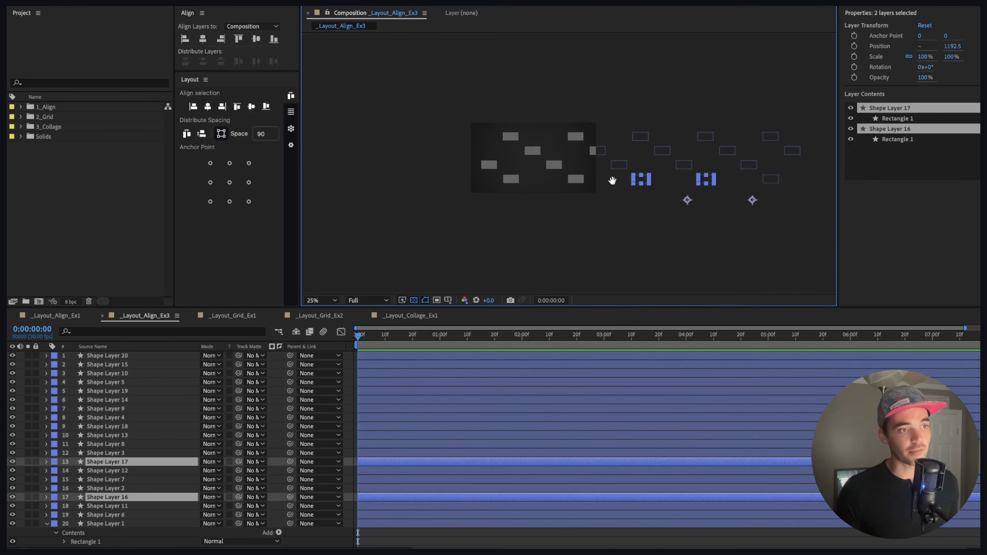
click(728, 211)
drag(749, 198, 626, 210)
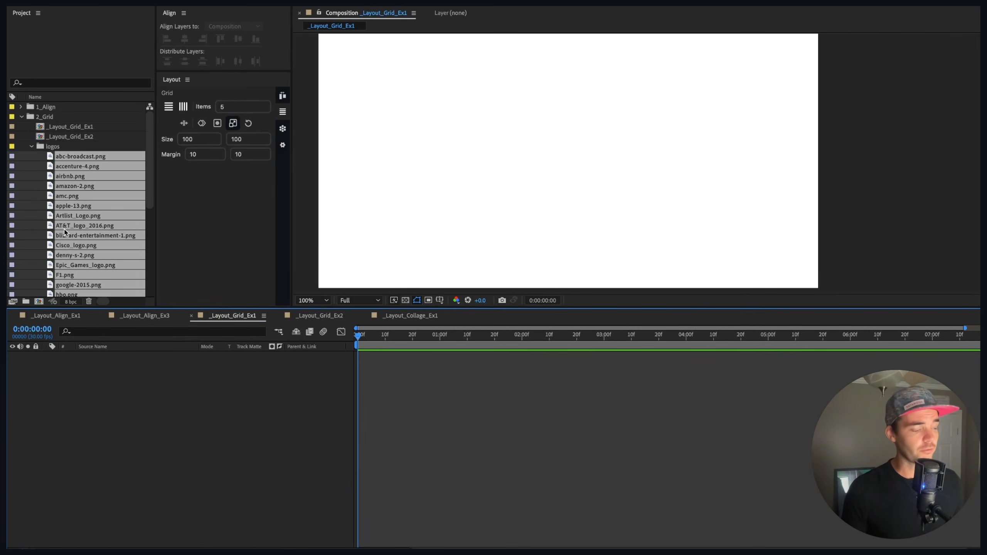
Step: Add all logo files from the logos folder to the Layout_Grid_Ex1 composition and select every logo layer
drag(72, 222, 571, 148)
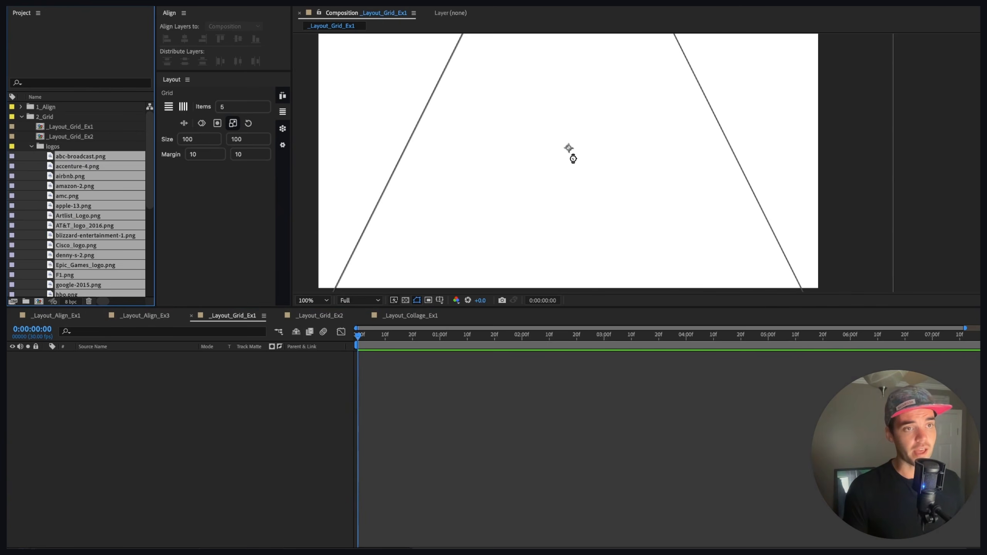
key(comma)
key(comma)
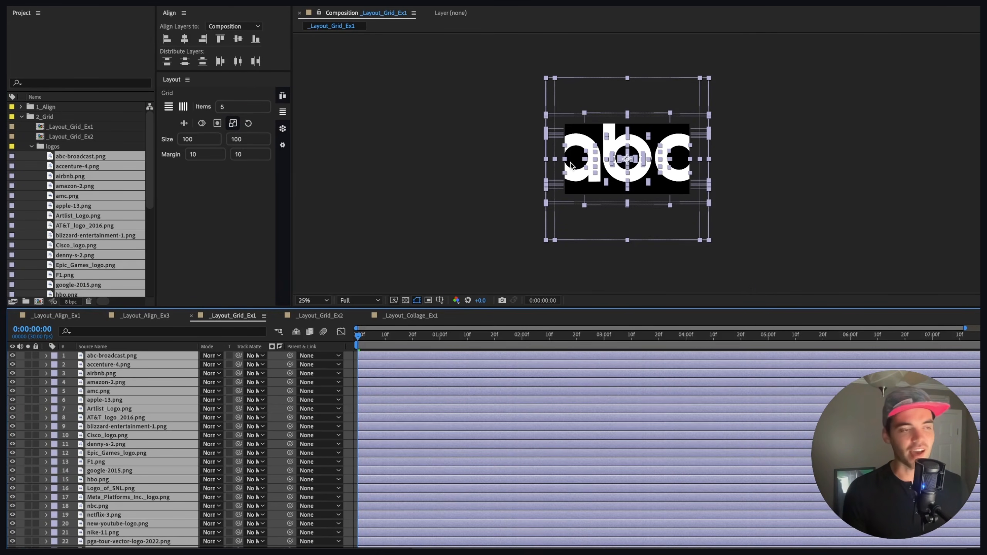
click(503, 126)
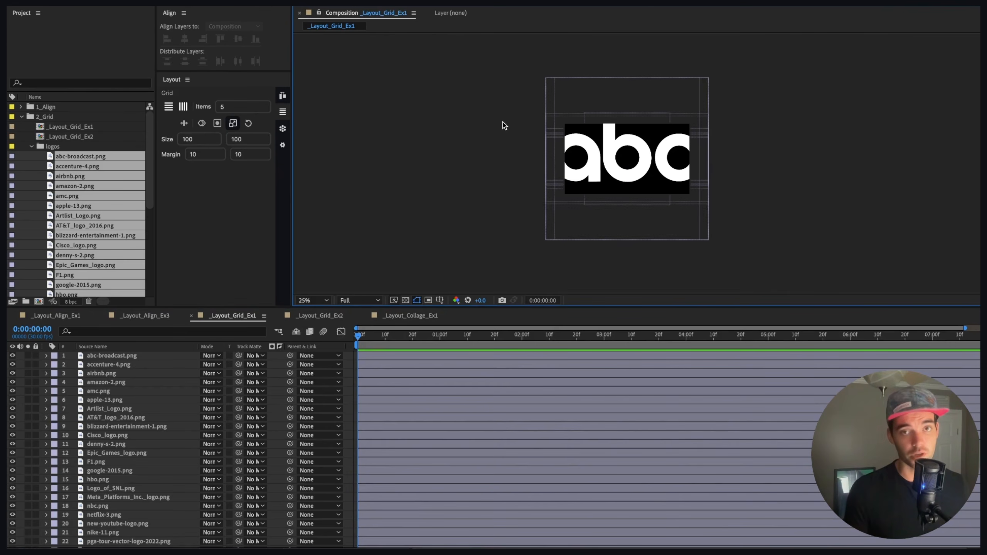
drag(490, 94, 775, 230)
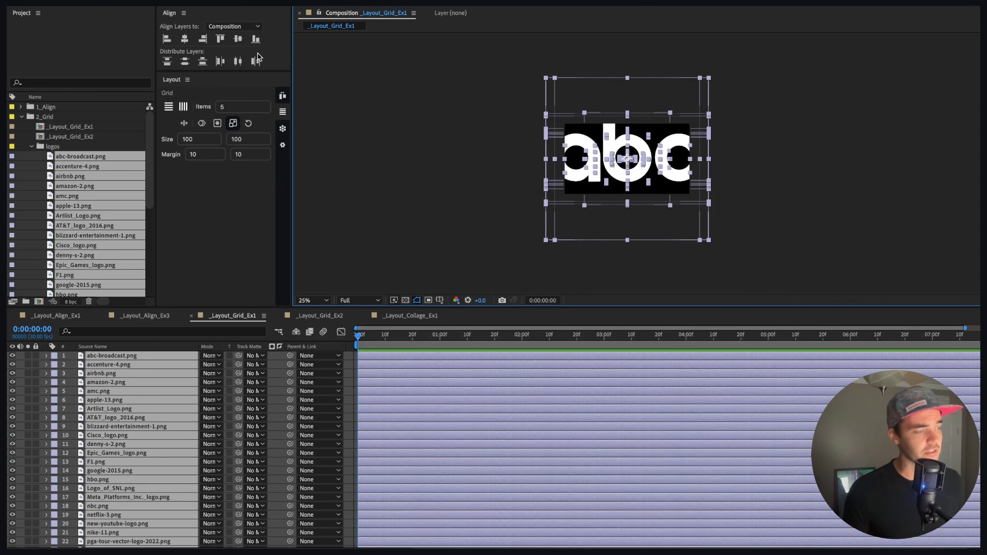
Step: Arrange the selected logos into a horizontal grid of 5 items per row
click(171, 106)
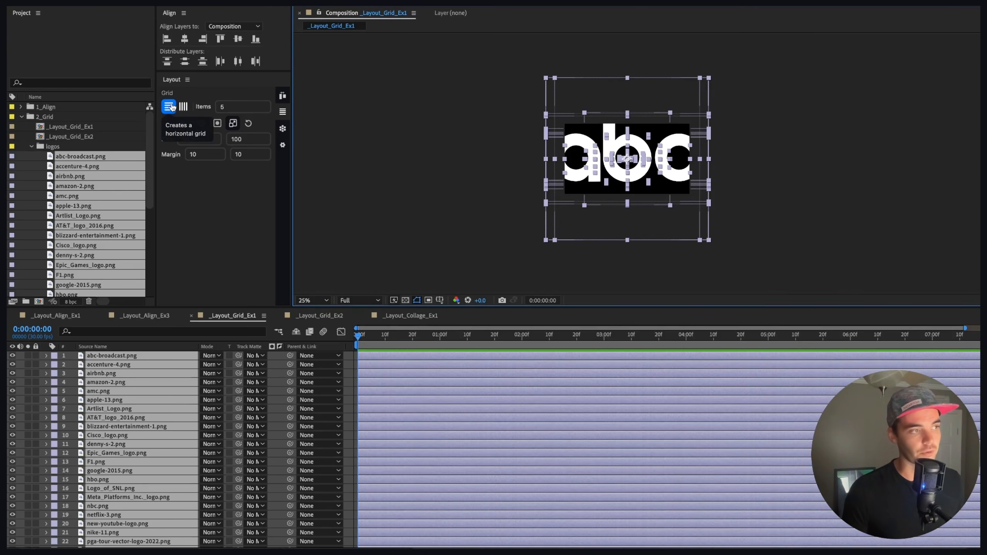
scroll(660, 183, up, 2)
scroll(660, 184, up, 2)
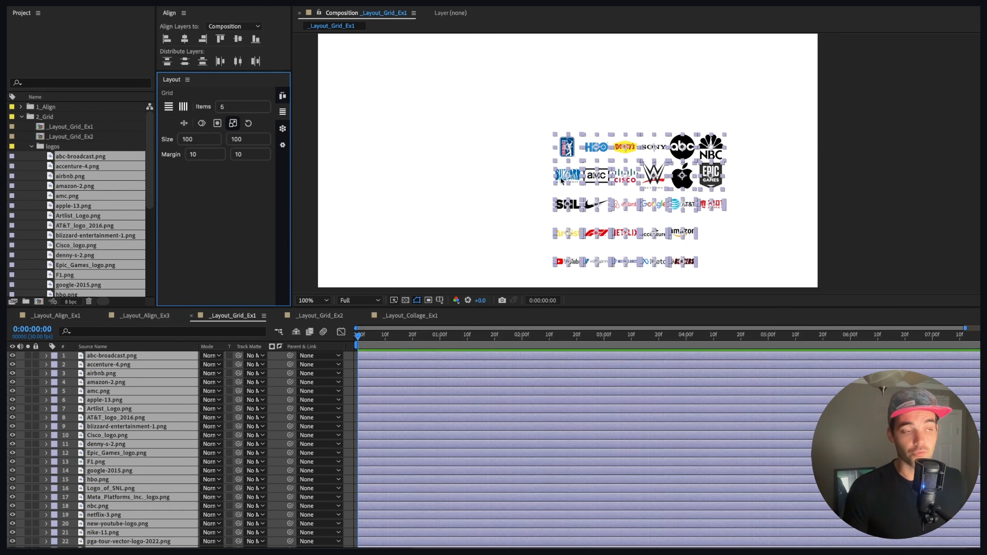
Step: Rearrange the logos into a vertical grid of 5 items per column
click(183, 107)
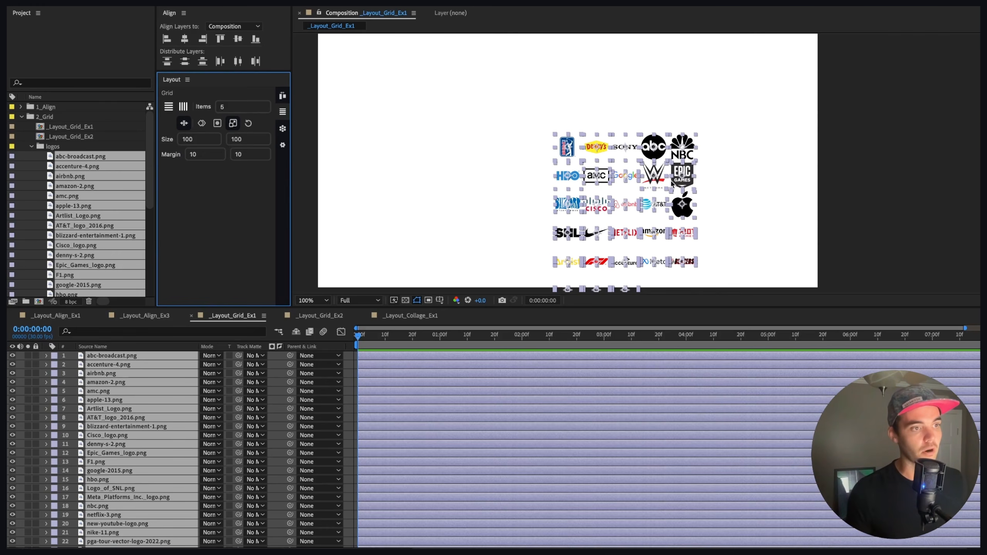
scroll(674, 186, up, 2)
scroll(674, 185, down, 3)
scroll(659, 168, down, 2)
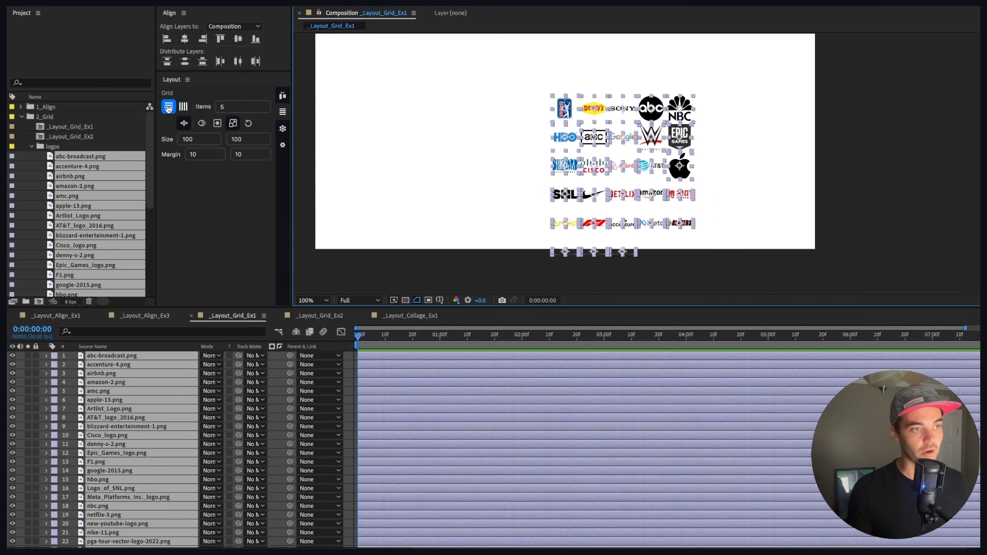
click(183, 108)
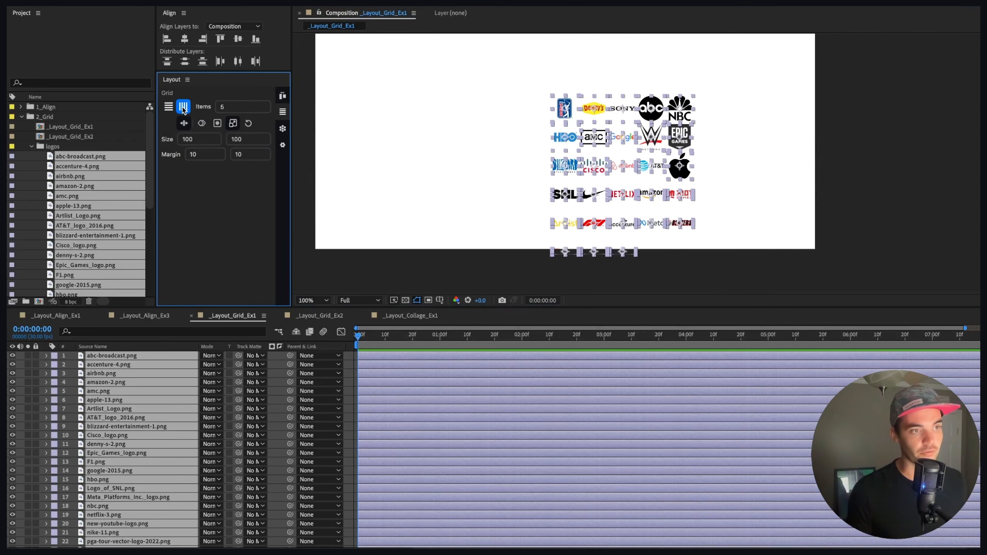
scroll(733, 139, up, 2)
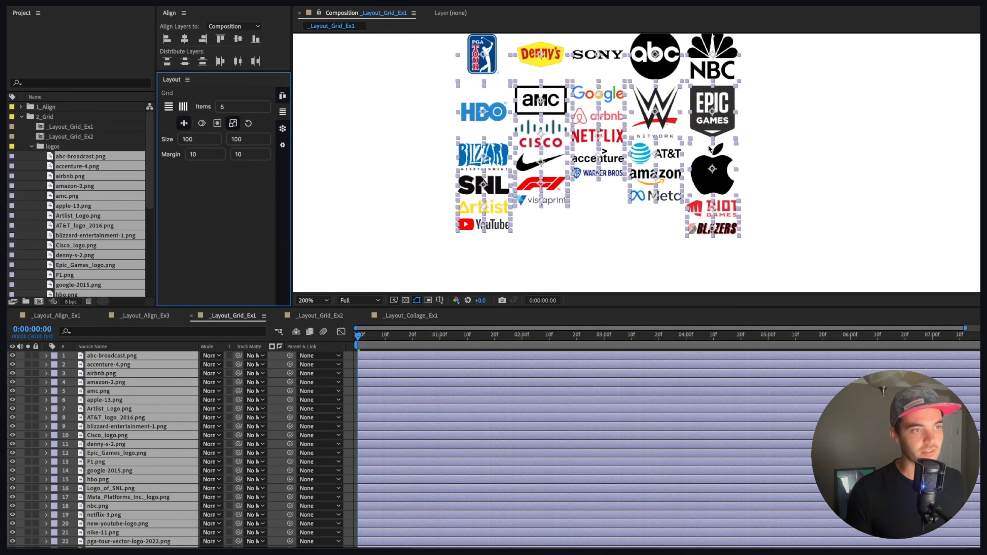
scroll(622, 97, up, 1)
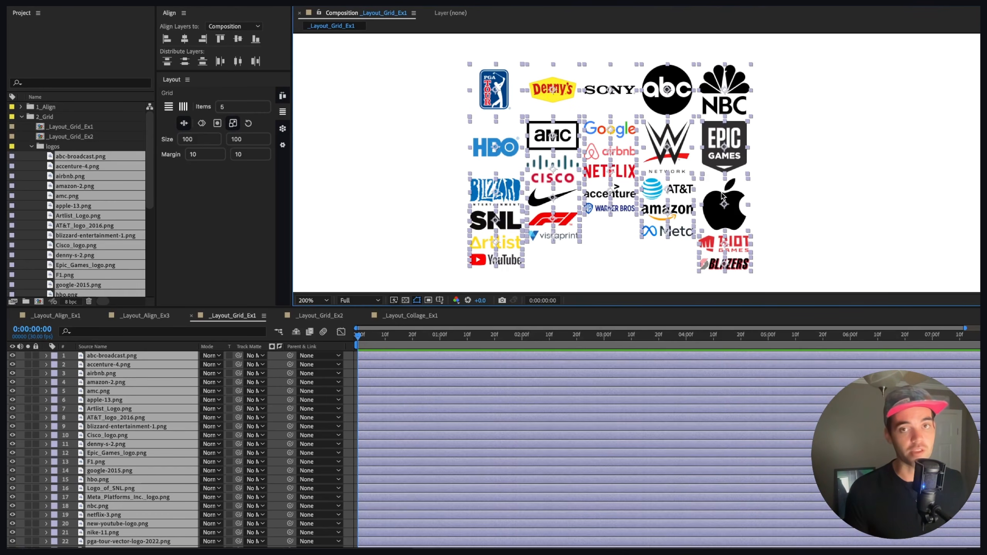
Step: Enable the option to apply keyframes to the layers and rebuild the logos as a horizontal grid
click(184, 124)
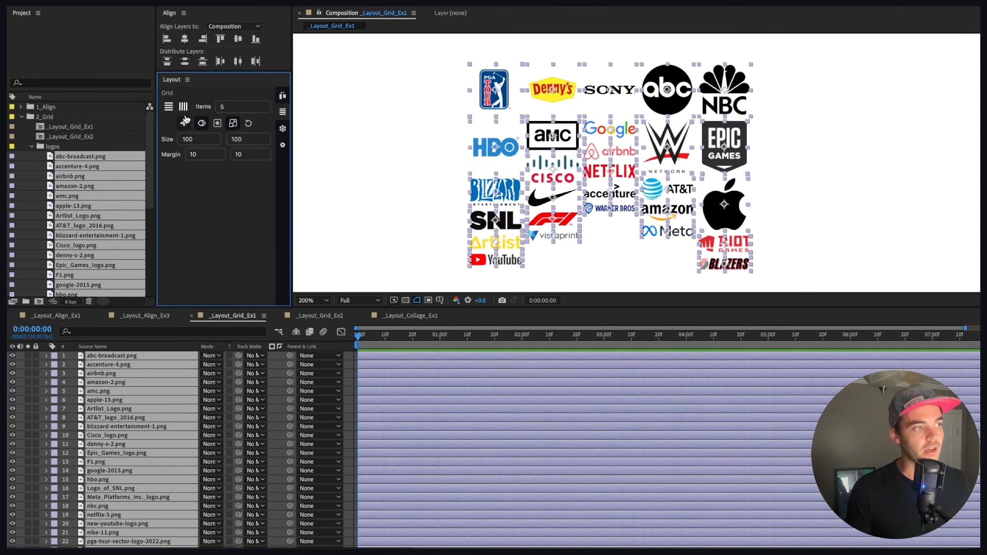
click(202, 124)
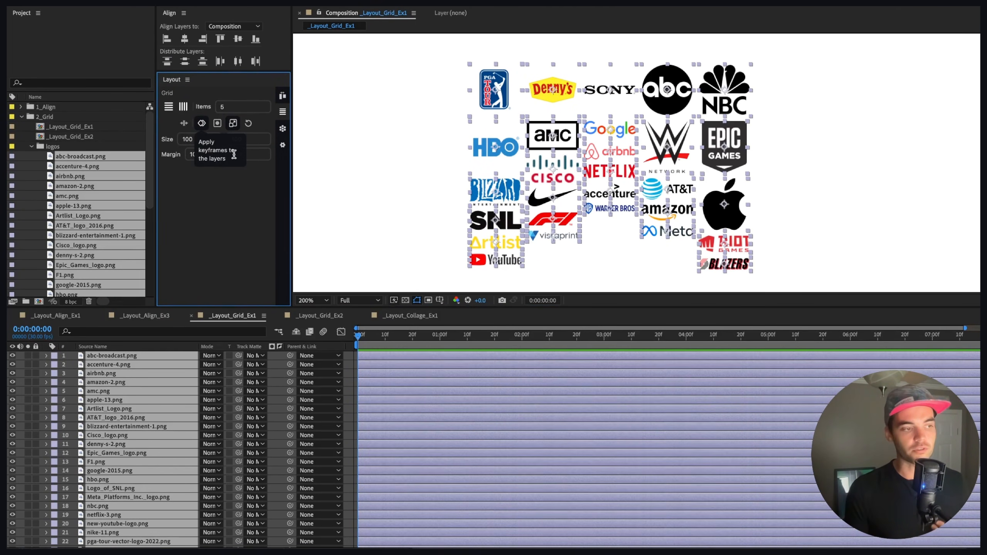
click(169, 106)
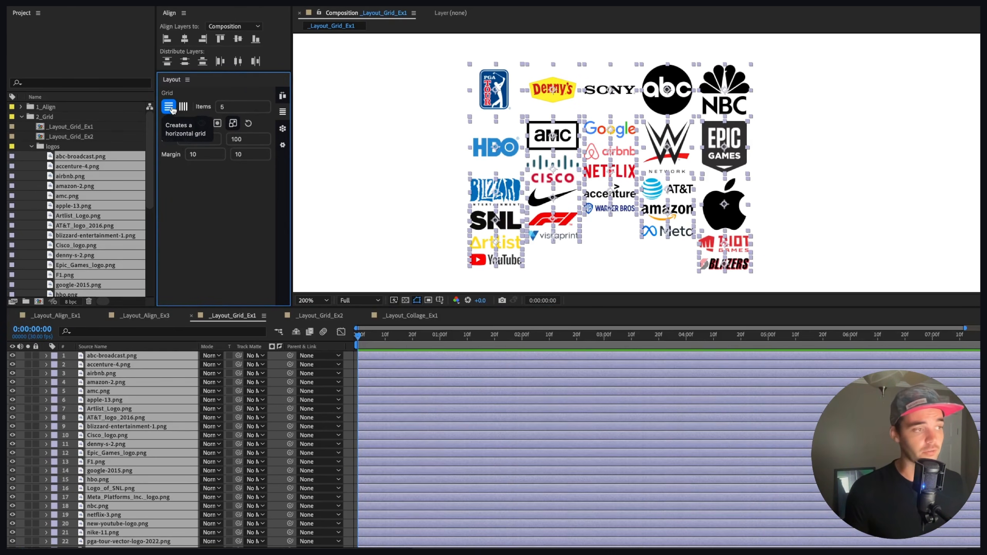
click(172, 109)
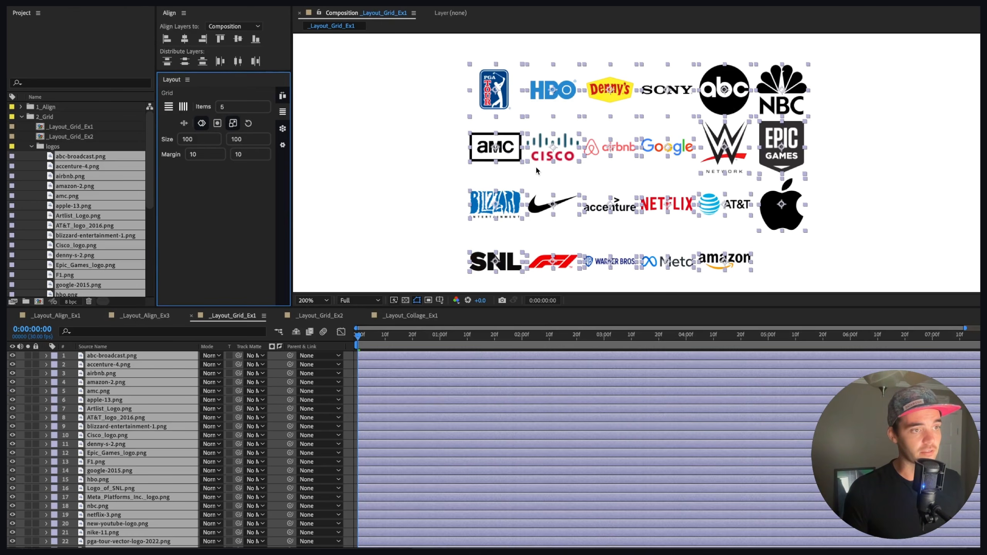
Step: Reveal the keyframed Position and Scale properties of the logo layers, then collapse them again
scroll(536, 166, down, 1)
drag(629, 183, 583, 157)
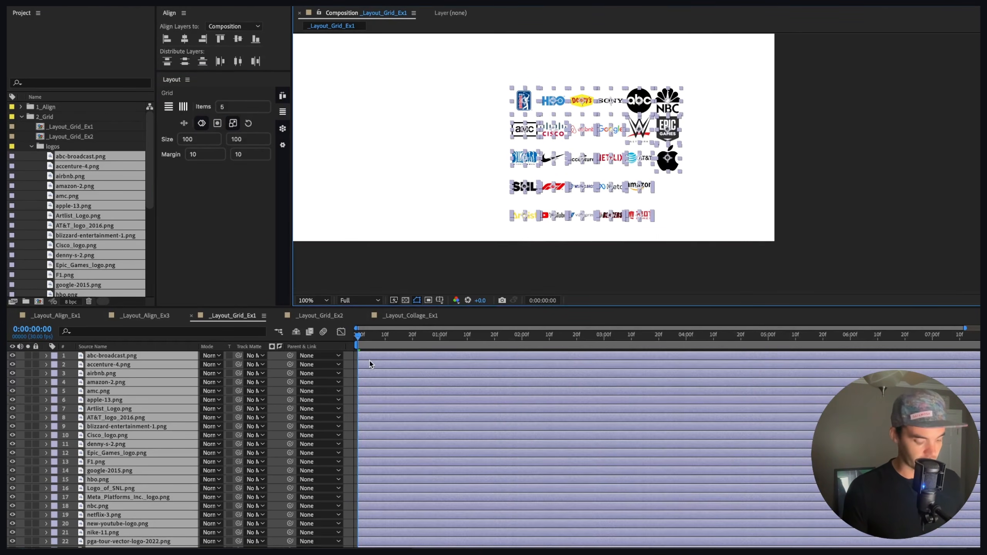
key(u)
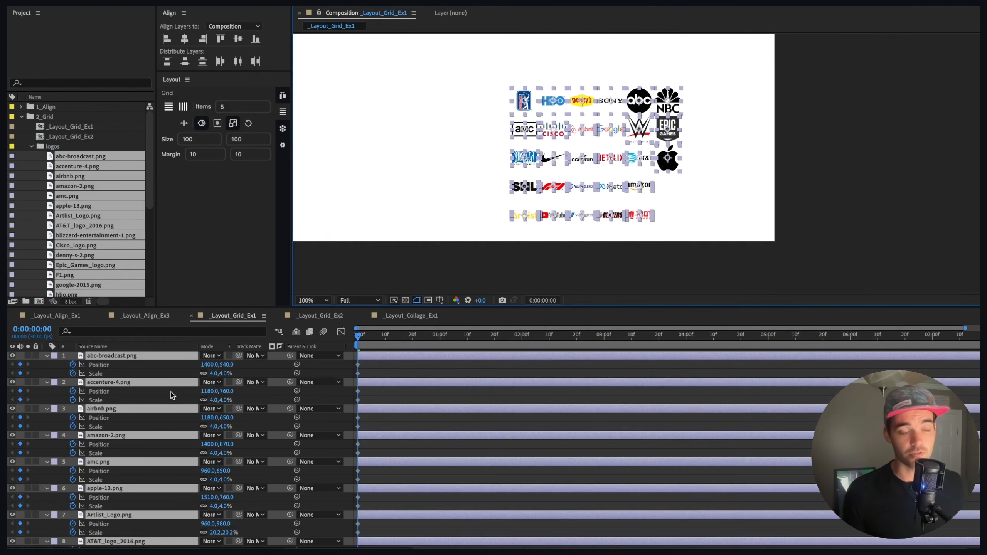
key(u)
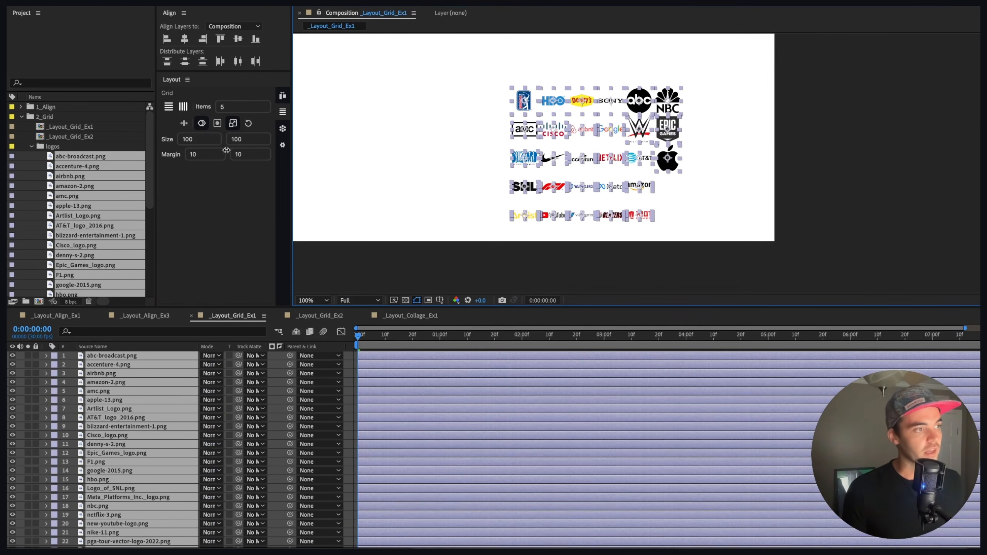
Step: Switch the matte shape from Circle to Rect and rebuild the horizontal grid with matte layers
click(217, 124)
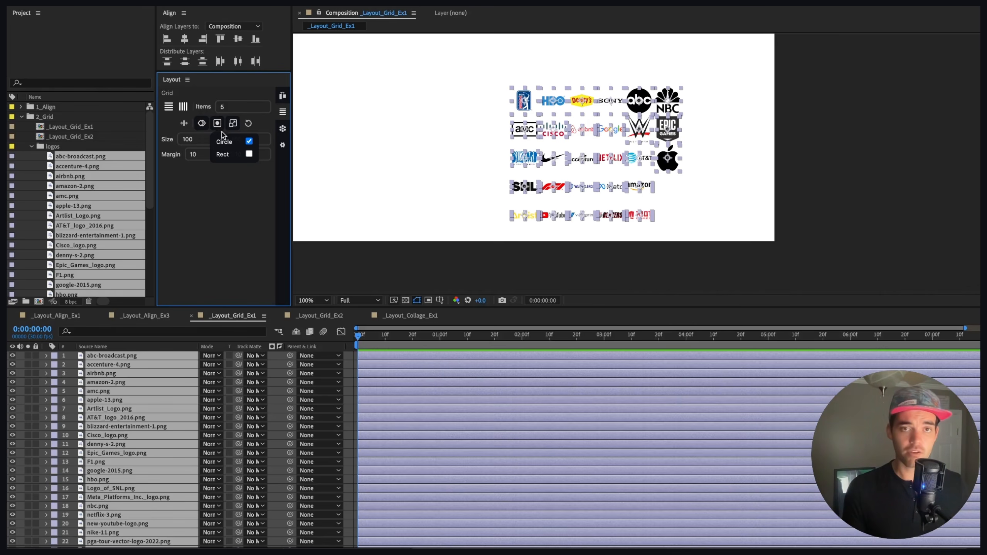
click(249, 154)
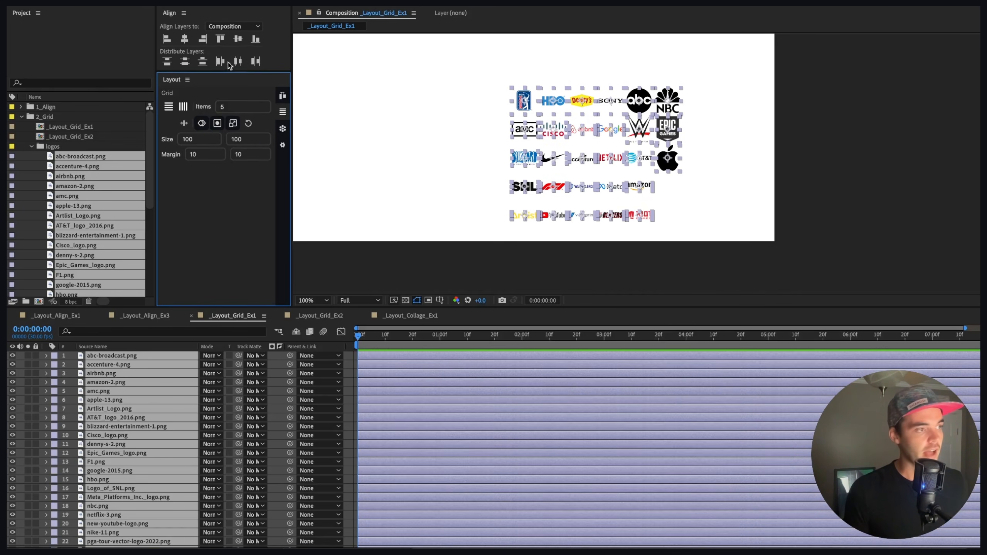
click(170, 109)
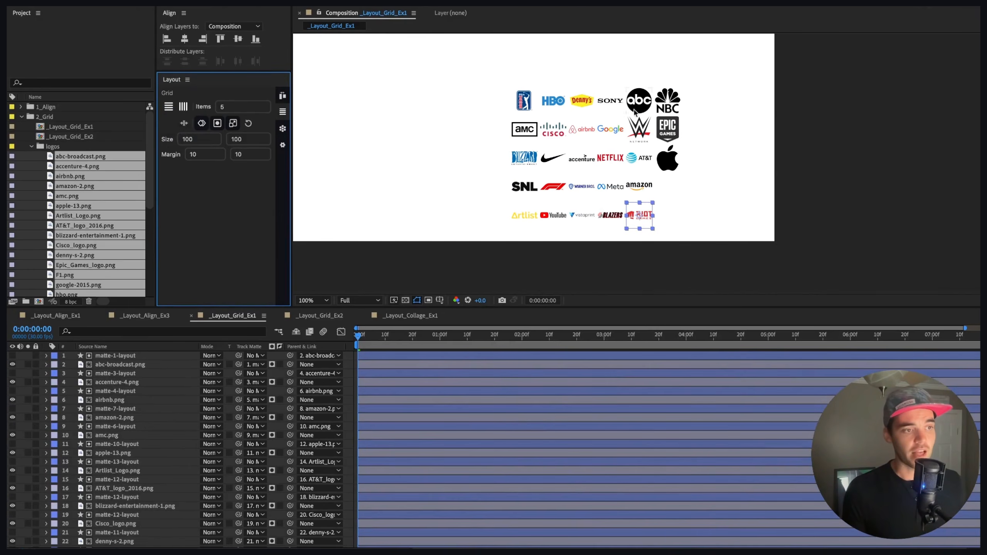
Step: Try a Fill scale mode with rectangle mattes on the horizontal grid, then undo it
scroll(620, 163, up, 1)
drag(595, 128, 634, 160)
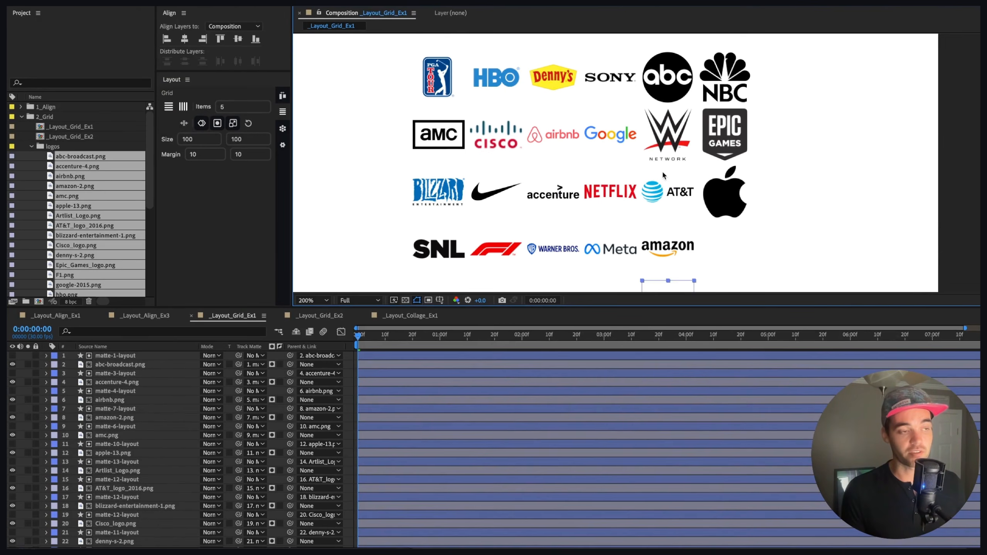
click(233, 124)
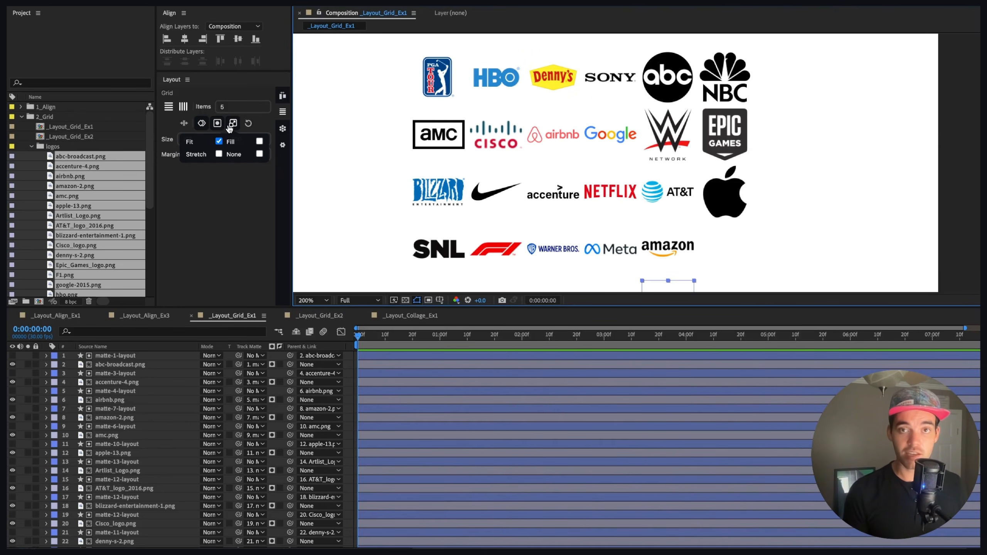
click(259, 141)
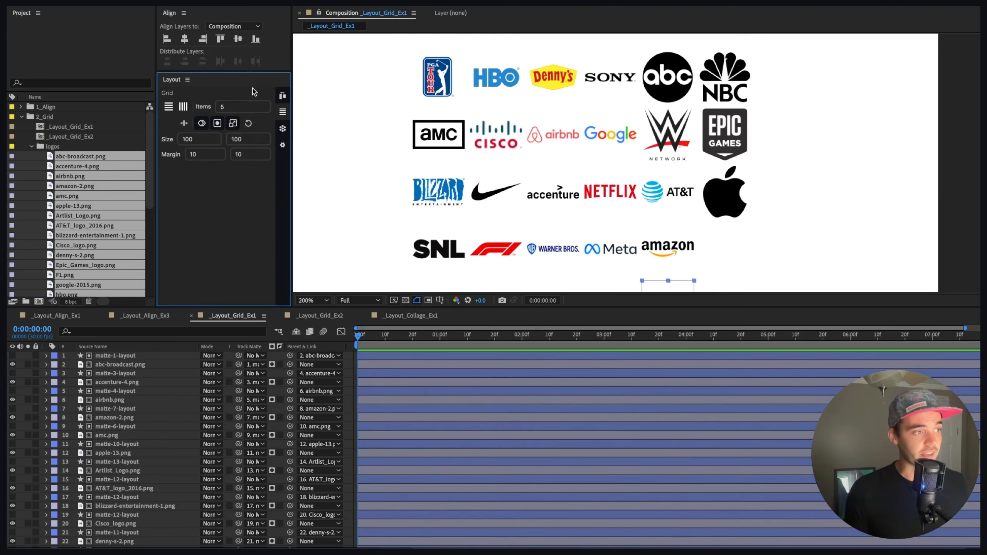
mouse_move(217, 129)
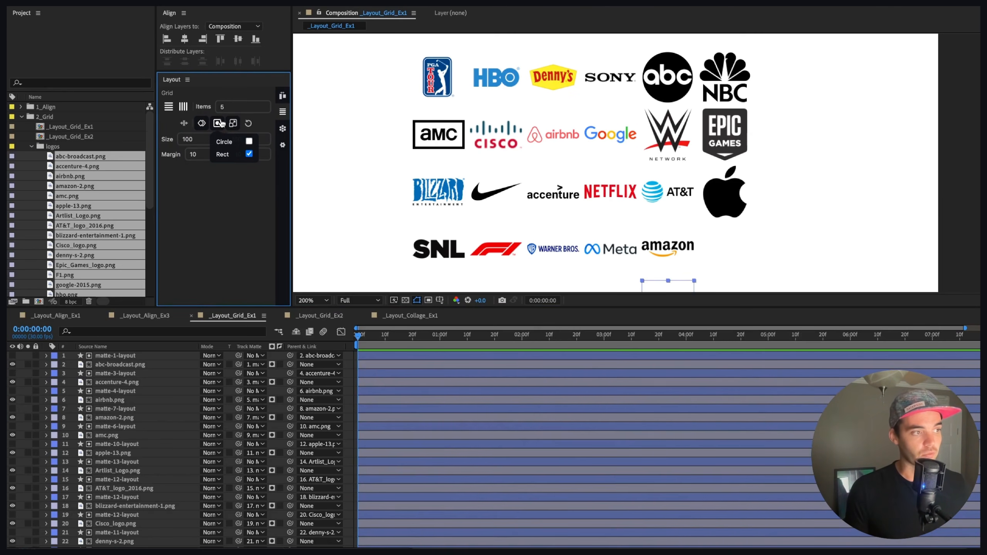
click(218, 123)
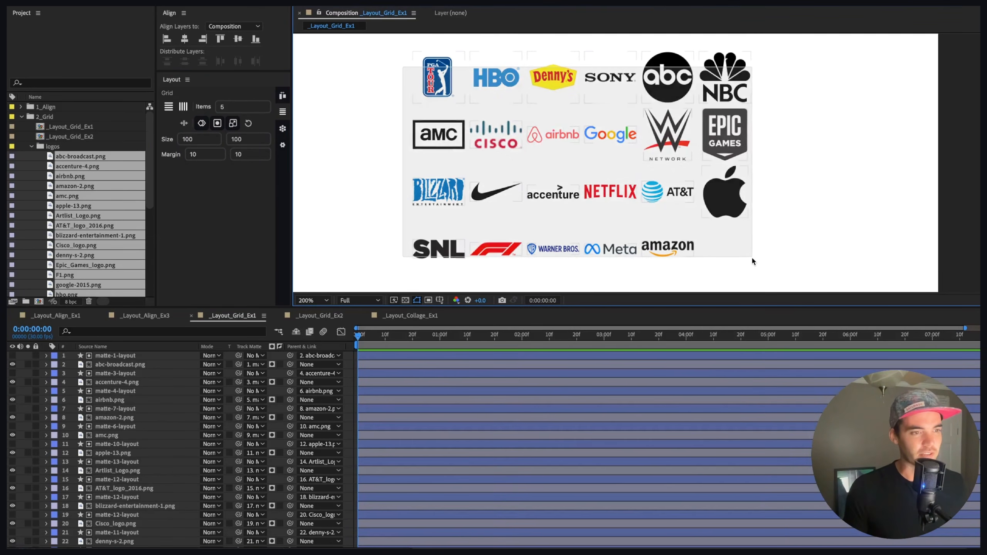
click(169, 107)
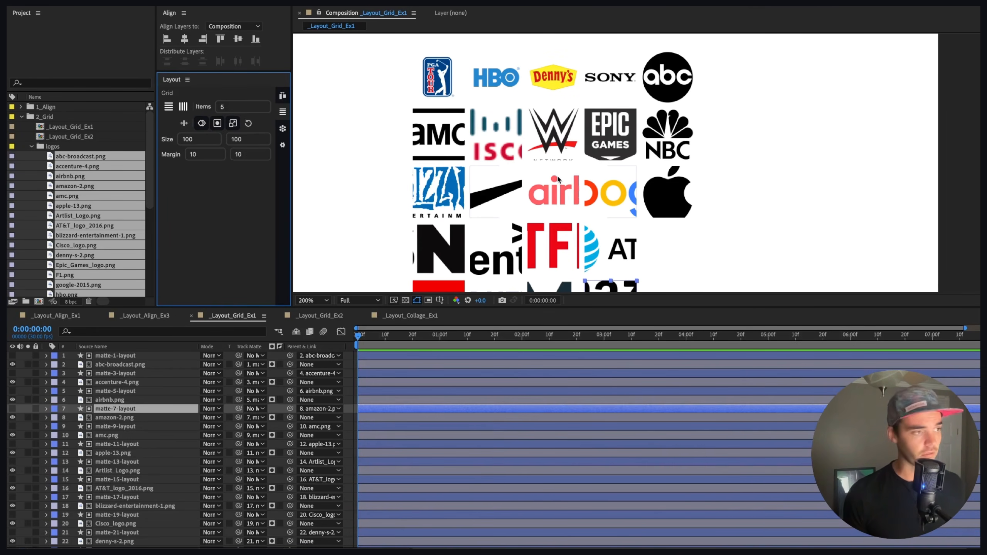
key(super+z)
key(super+z)
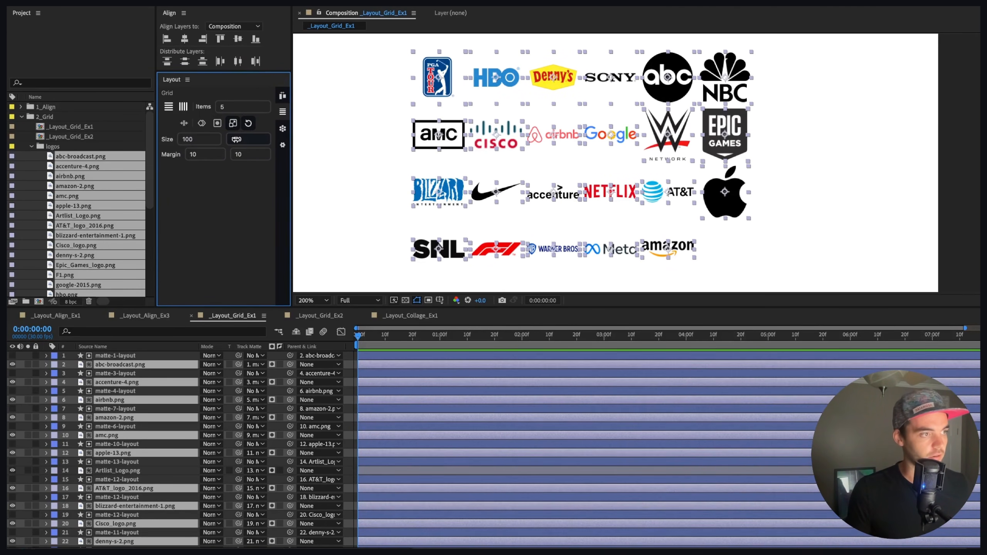
Step: Select the matte layers by their label group and delete them
click(54, 355)
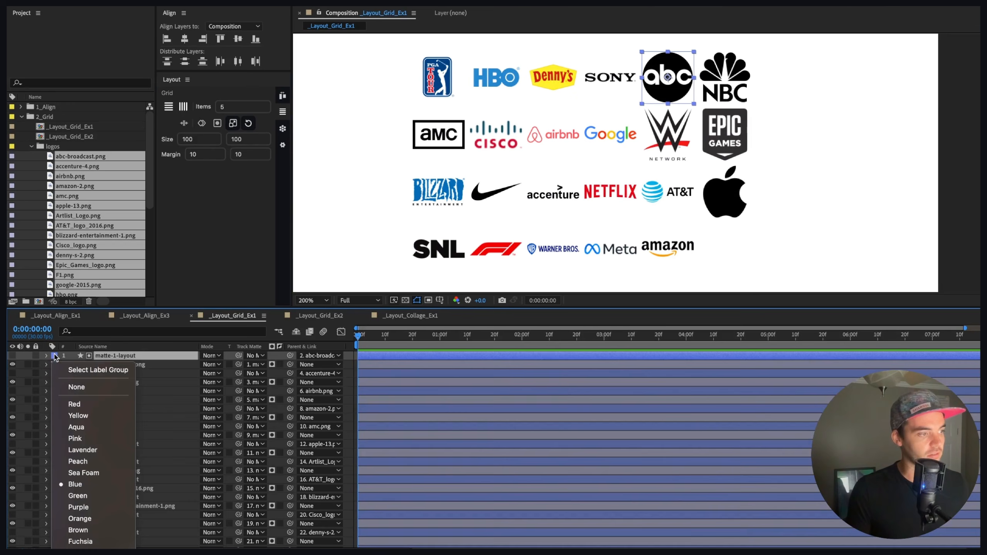
click(70, 368)
key(Delete)
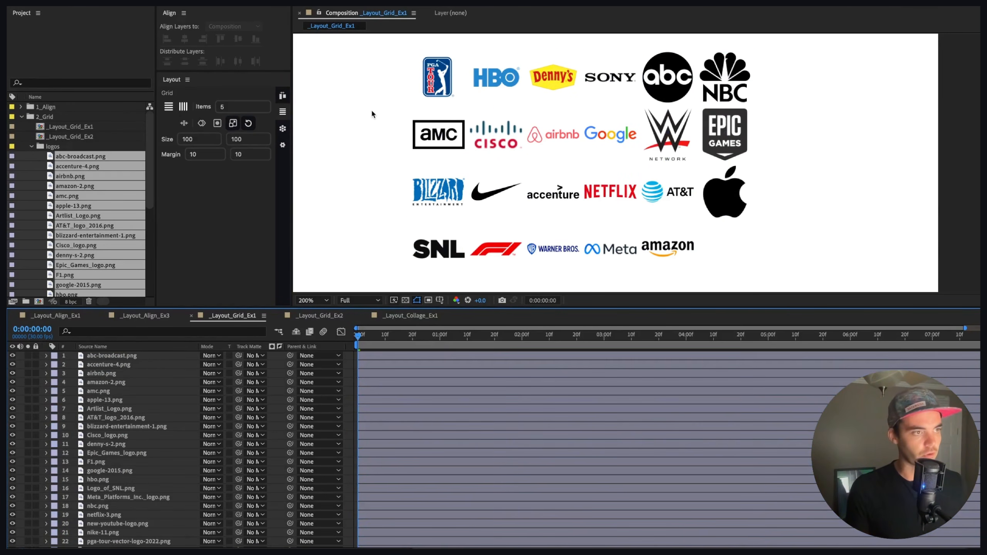
Step: Select all logo layers and rebuild them as a horizontal grid, then deselect
key(ctrl+a)
click(168, 107)
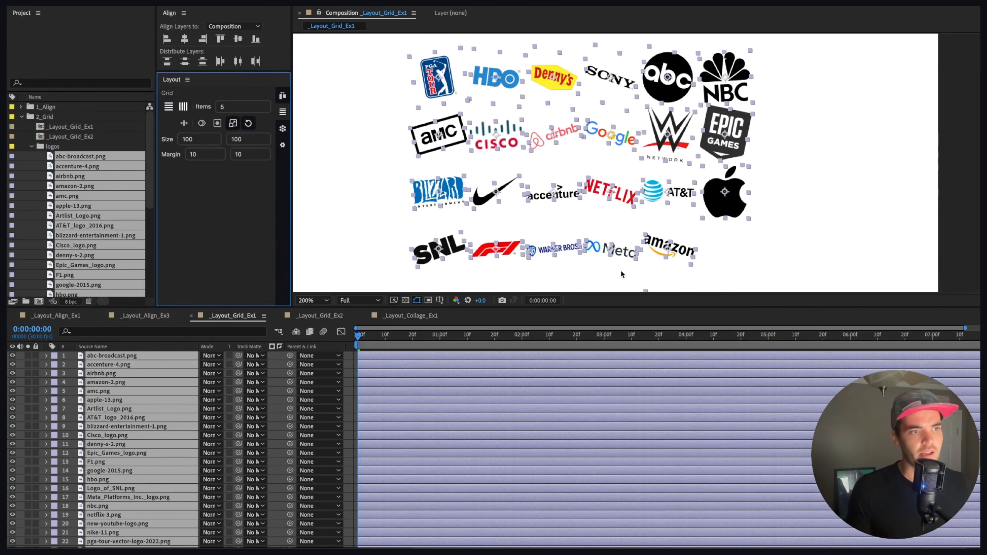
click(316, 74)
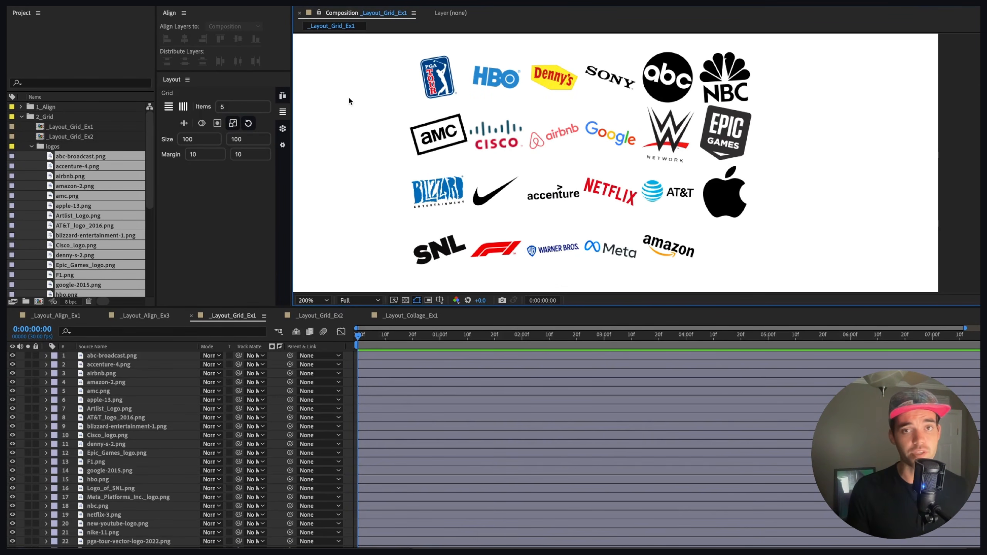
Step: Switch the scale mode to Fill, set grid size to 200 and margin to 20, then rebuild all logos as a horizontal grid
mouse_move(233, 123)
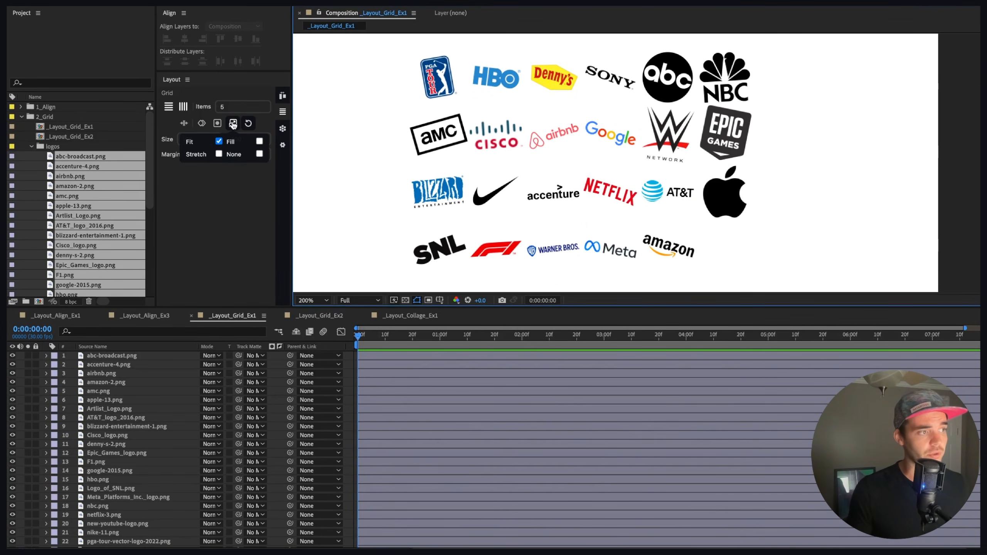
click(259, 141)
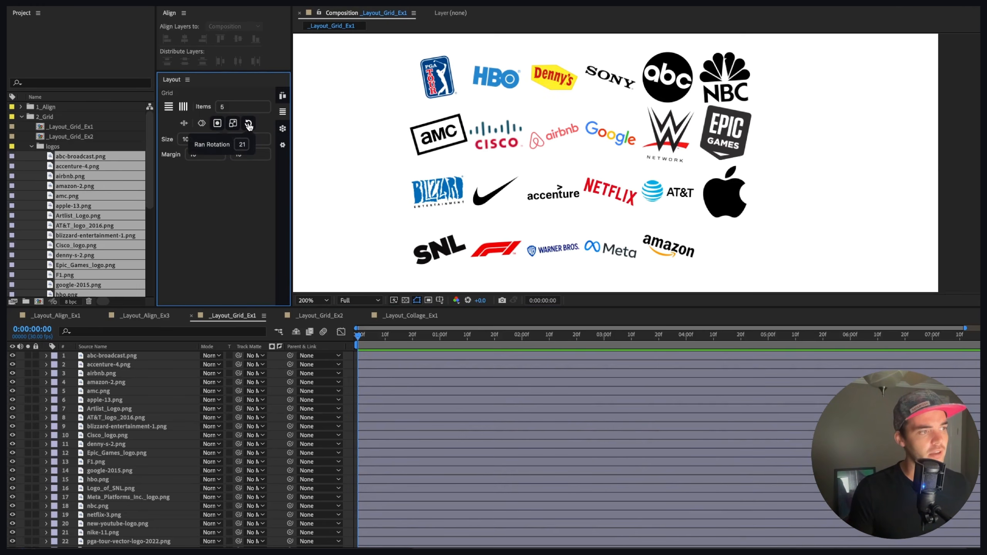
mouse_move(248, 128)
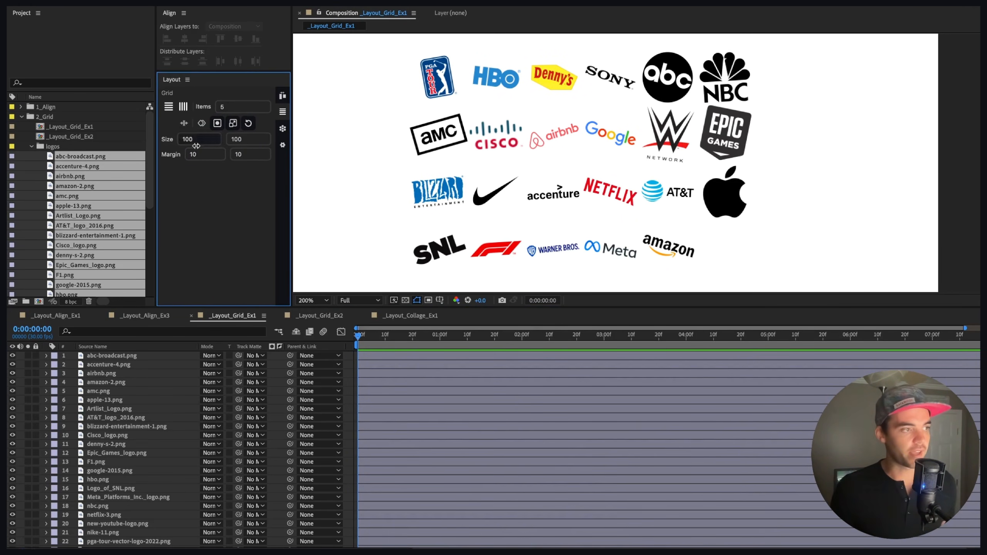
drag(216, 140, 249, 140)
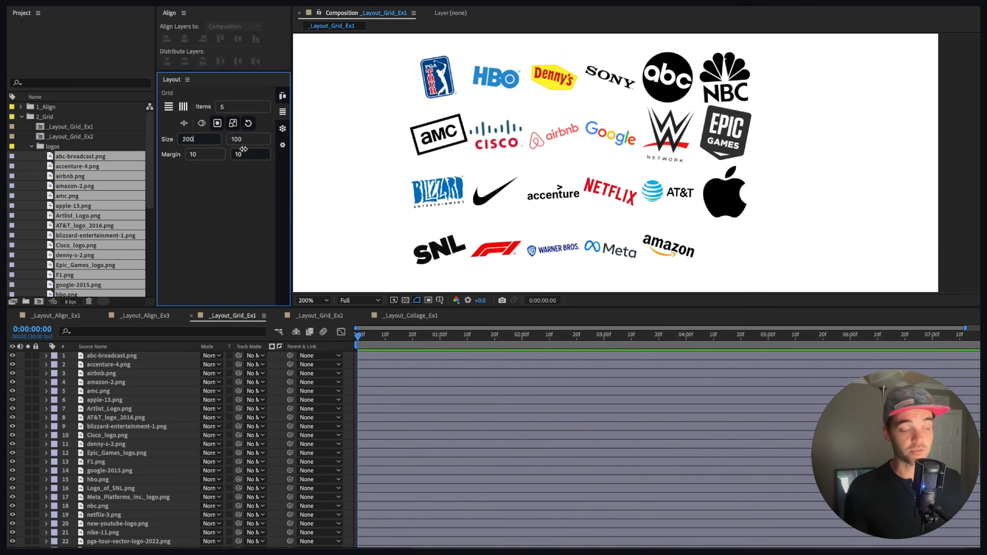
click(209, 155)
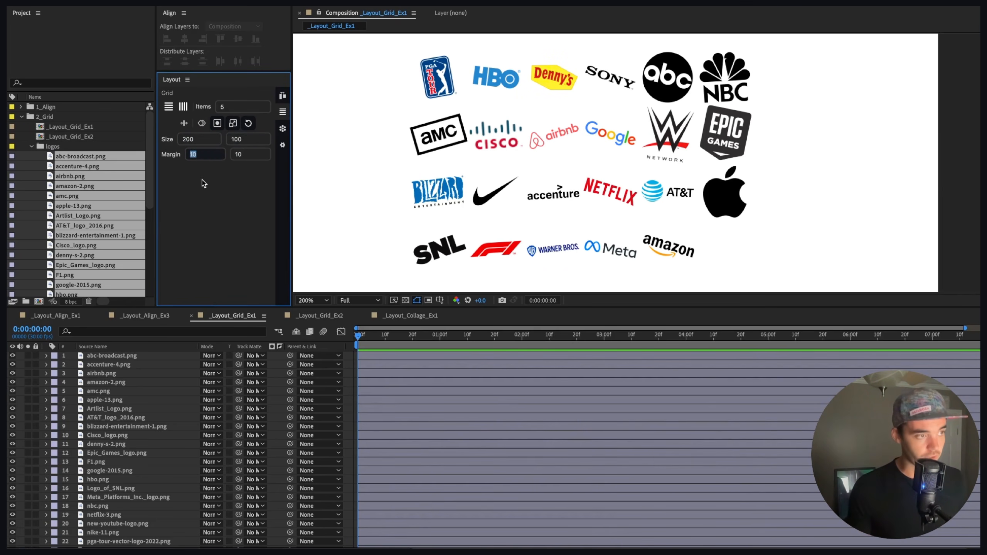
text(18)
key(Return)
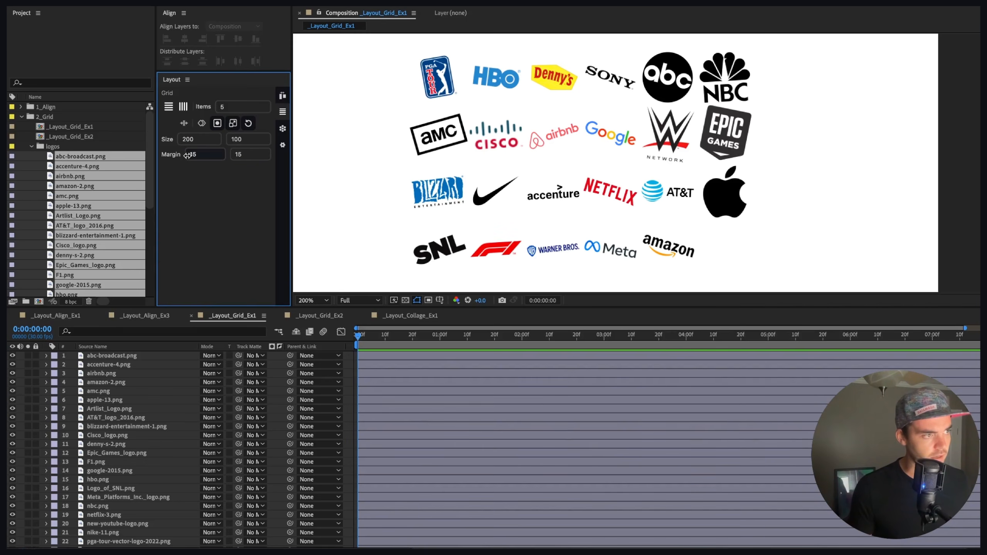
drag(193, 155, 195, 155)
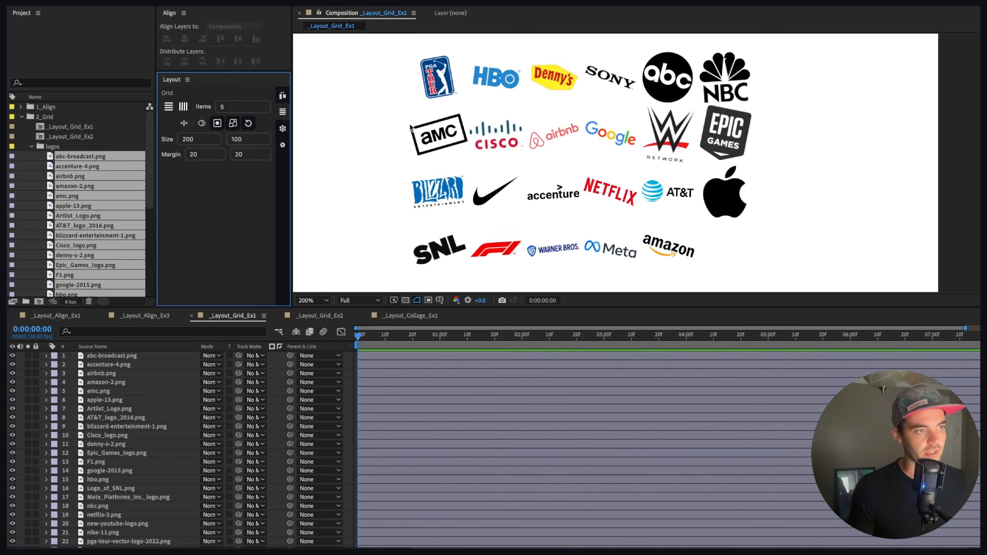
key(ctrl+a)
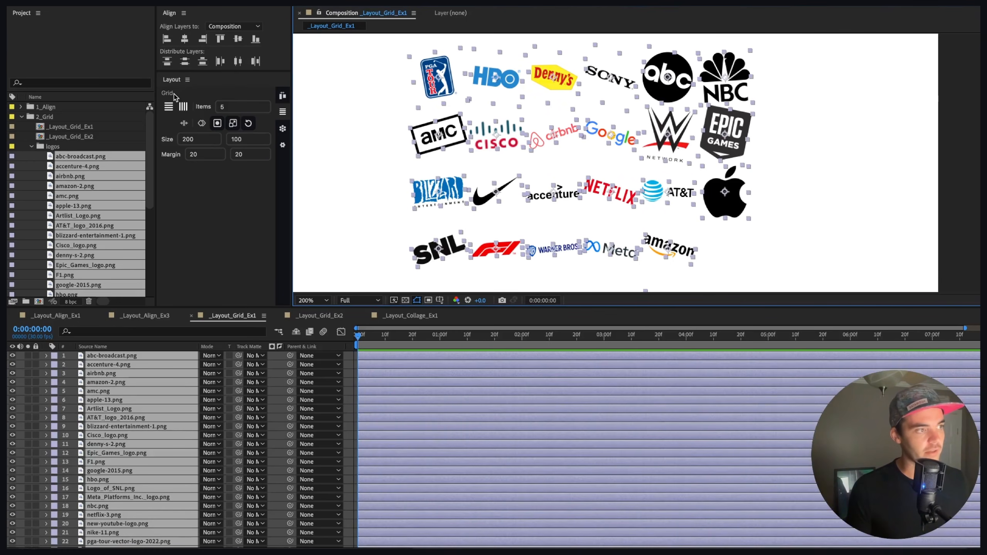
click(168, 108)
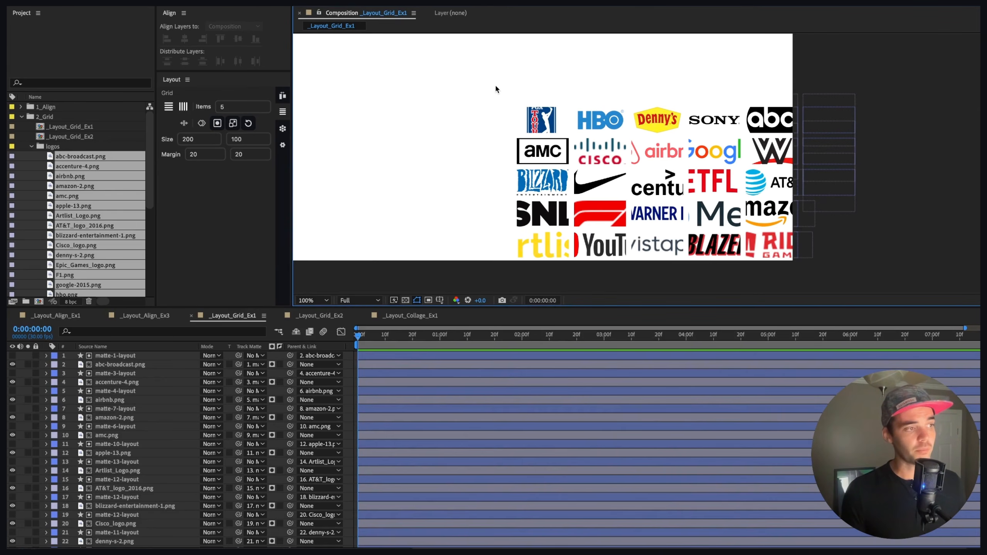
drag(482, 83, 833, 258)
click(280, 97)
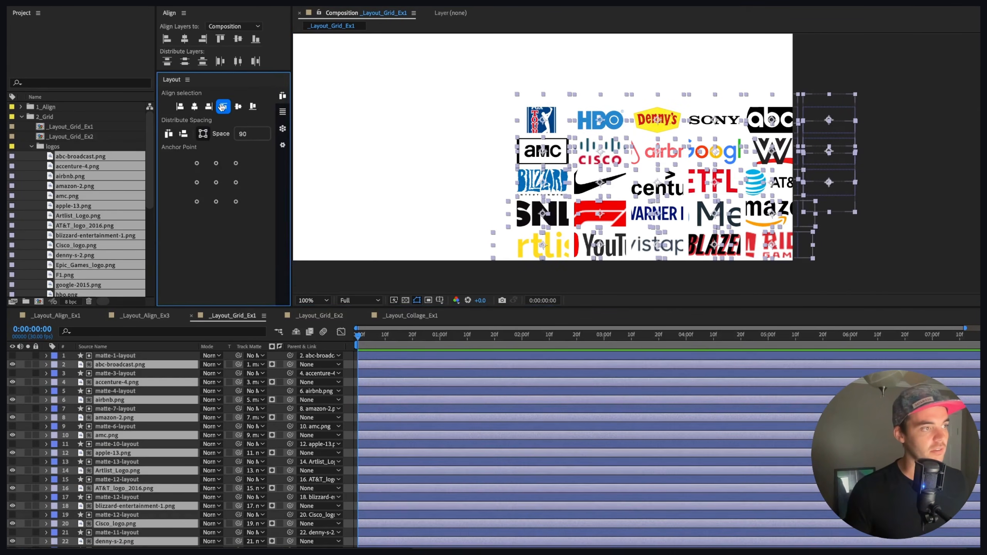
click(194, 106)
click(239, 108)
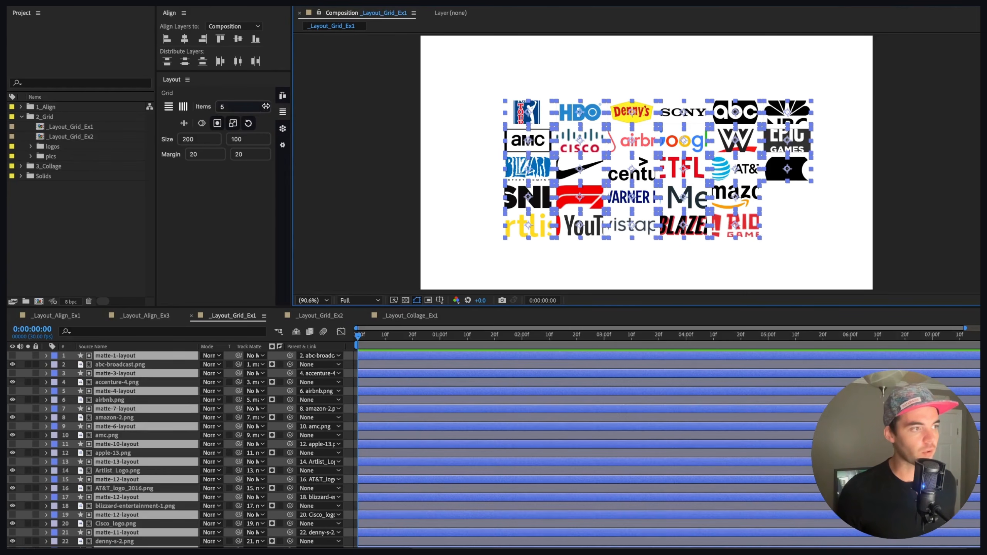
click(233, 124)
click(217, 124)
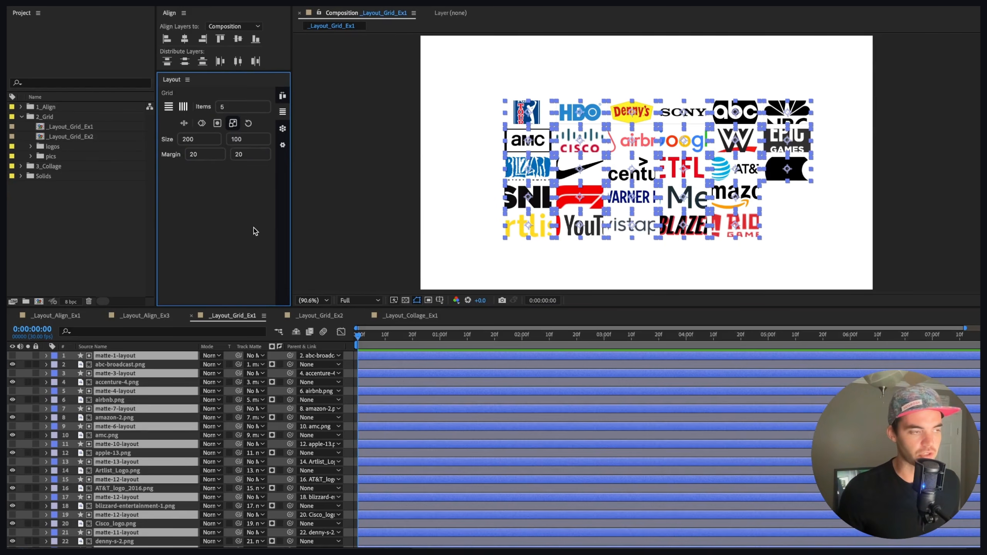
Step: Set the grid size to 100 and rebuild the horizontal grid of matted logos
mouse_move(232, 125)
double_click(190, 141)
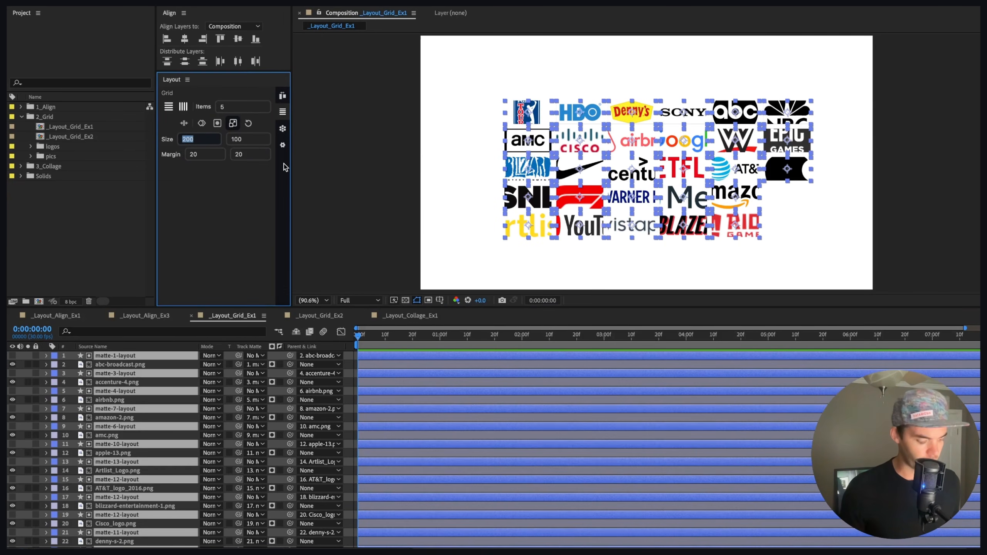
text(1)
key(Return)
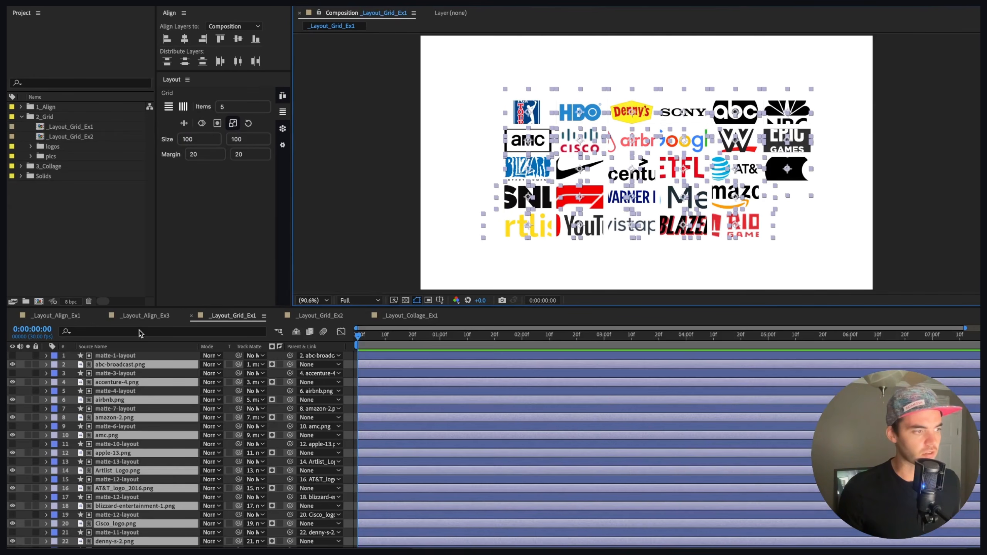
click(166, 108)
Step: Select the matte layers by their label group and delete them
click(120, 357)
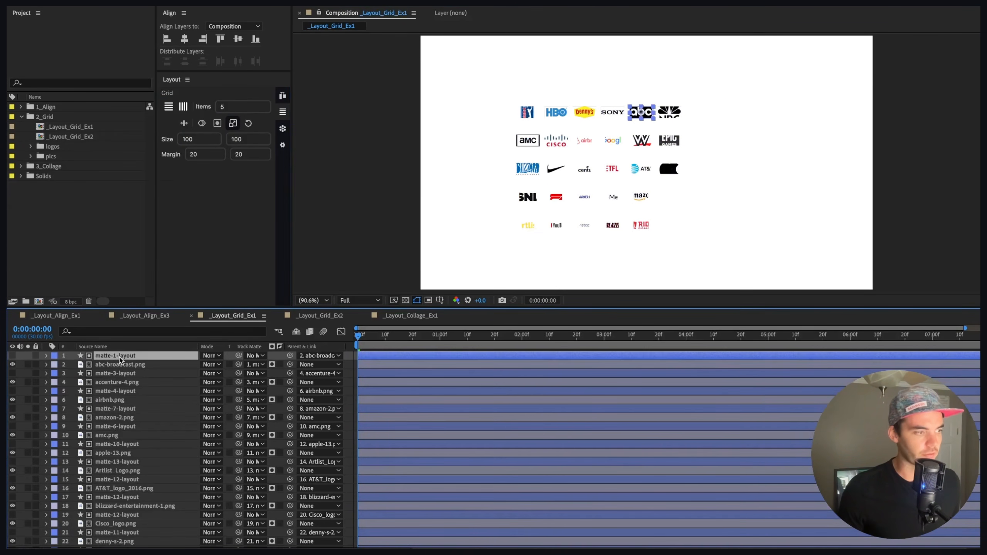
click(54, 356)
click(97, 370)
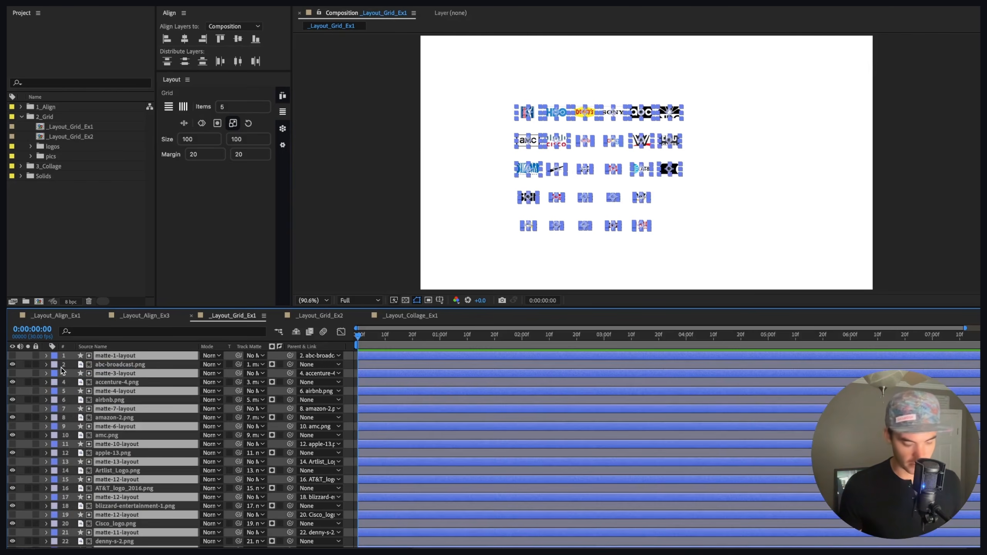
key(Delete)
Step: Move the Apple logo into the middle slot of the bottom grid row
click(724, 162)
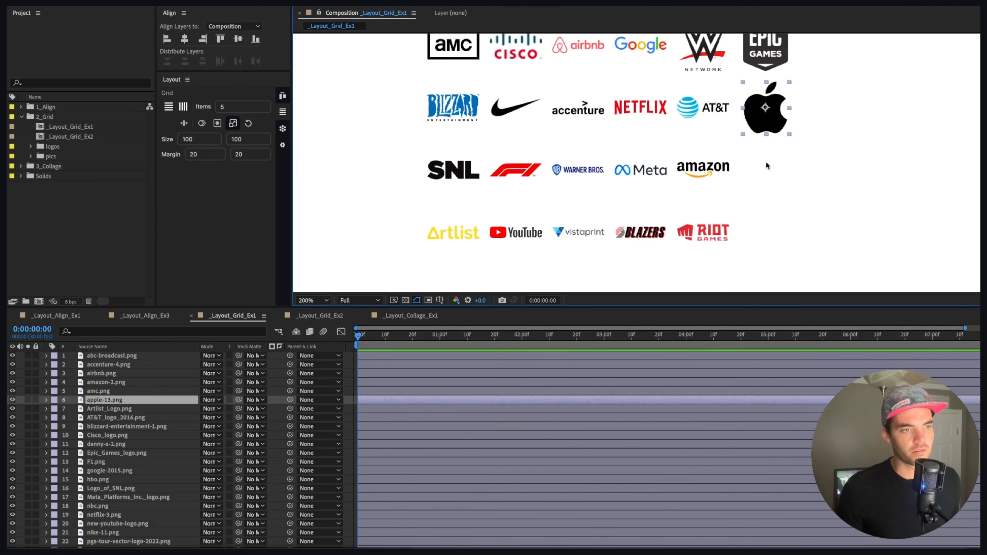
click(766, 162)
drag(757, 130, 777, 121)
click(777, 123)
click(591, 239)
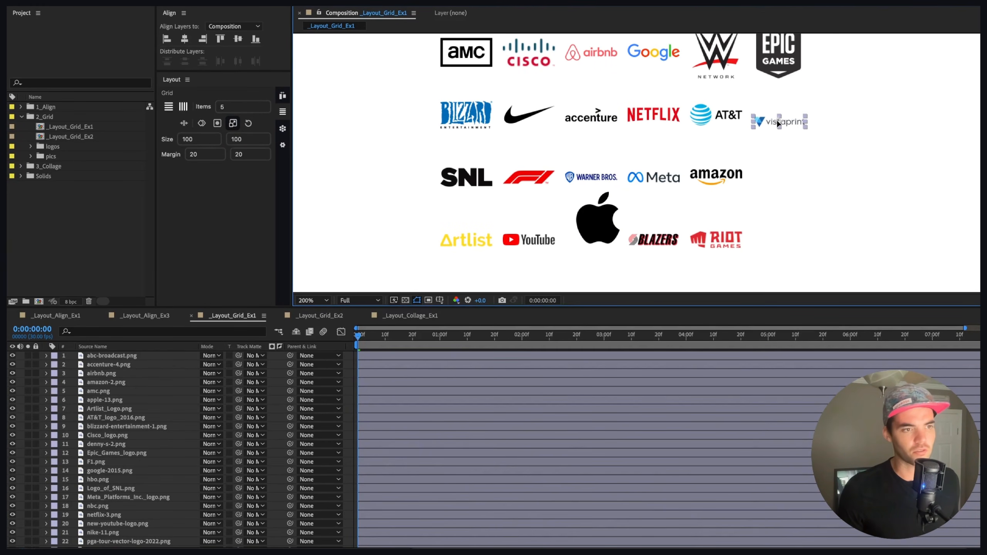
click(590, 223)
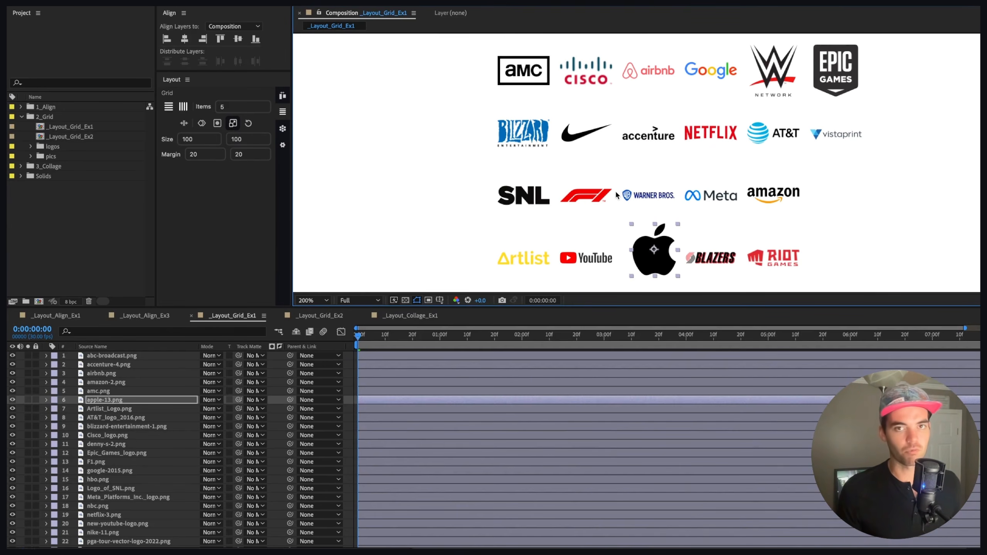
Step: Move Epic Games into the fourth row beside SNL and AMC to the end of the bottom row
drag(626, 121, 569, 162)
click(849, 67)
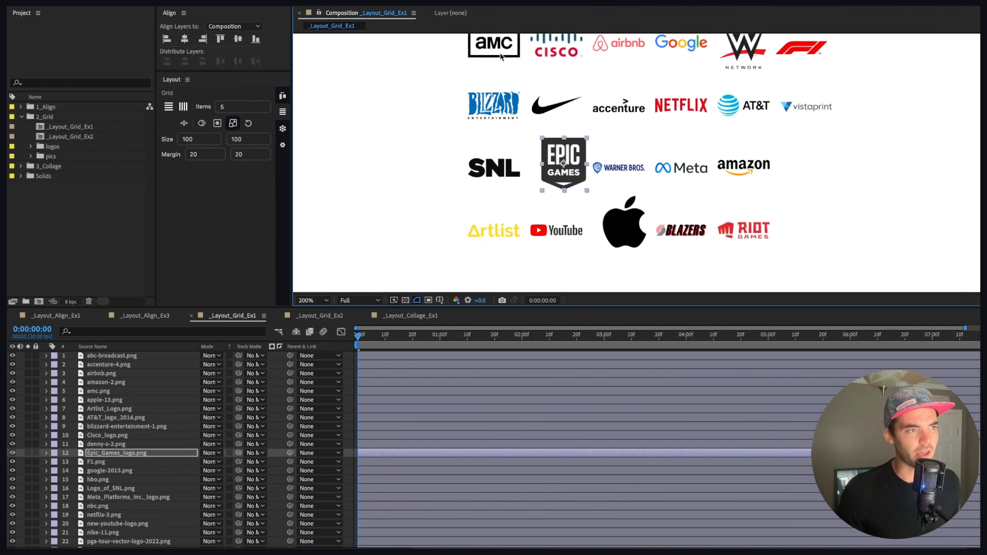
drag(498, 47, 803, 235)
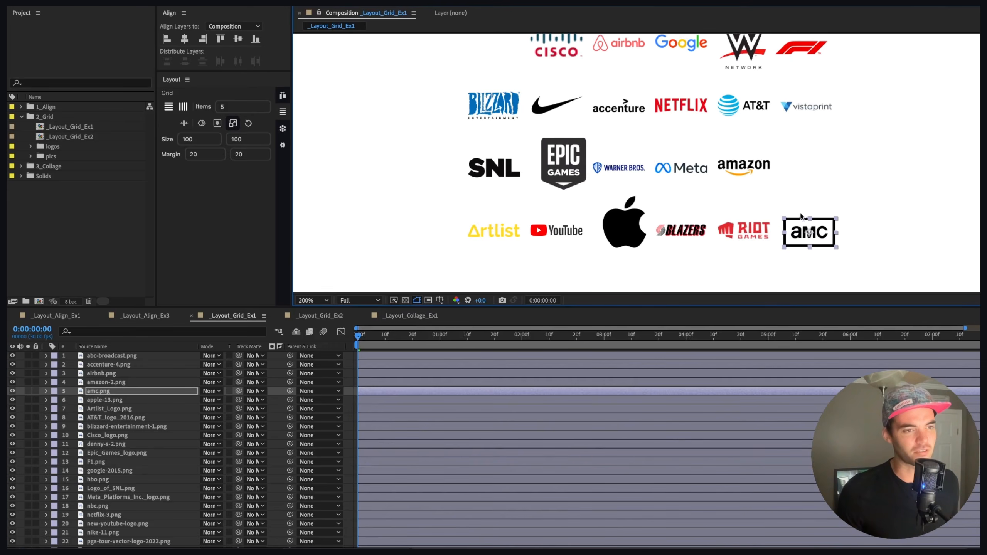
key(comma)
Step: Select all logos and rebuild them as a horizontal grid
drag(536, 56, 784, 211)
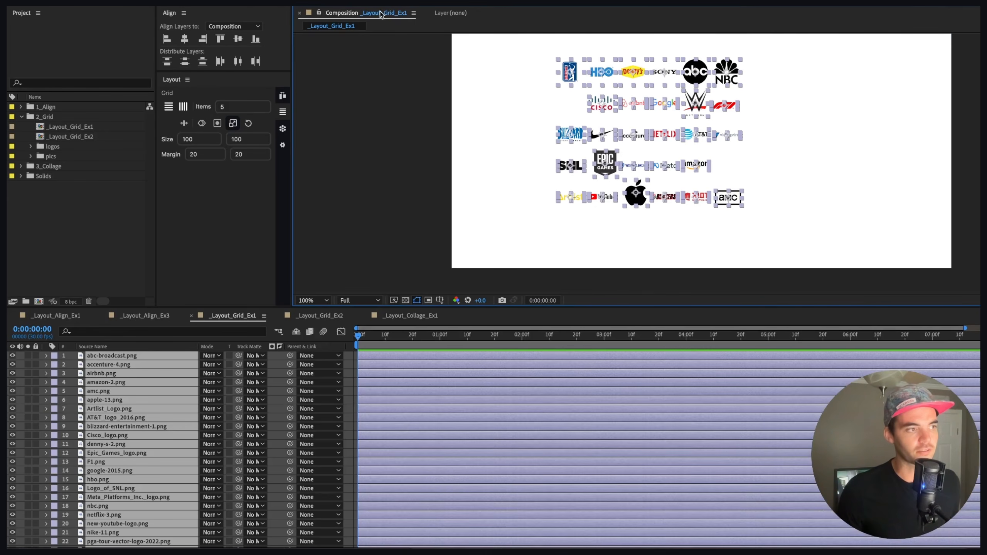
click(169, 107)
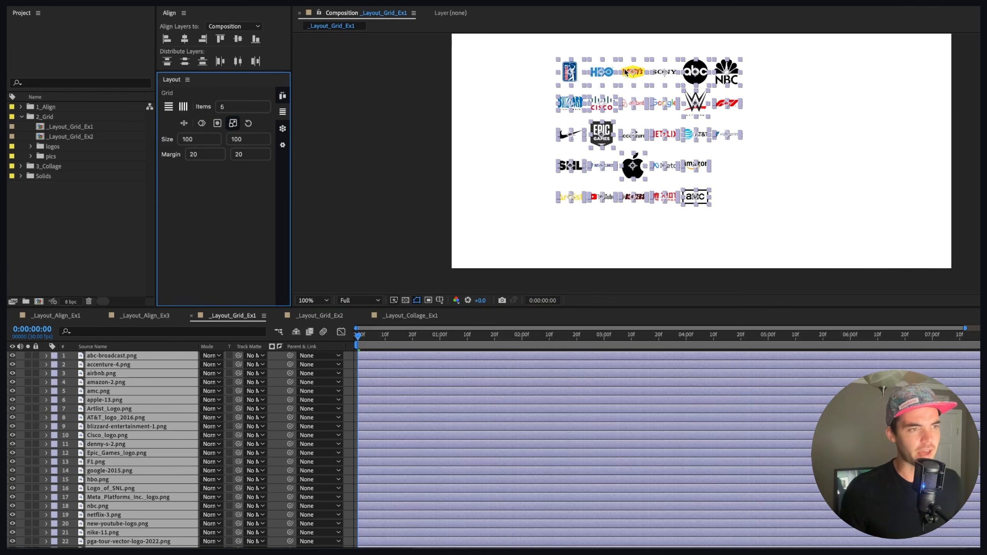
key(period)
key(comma)
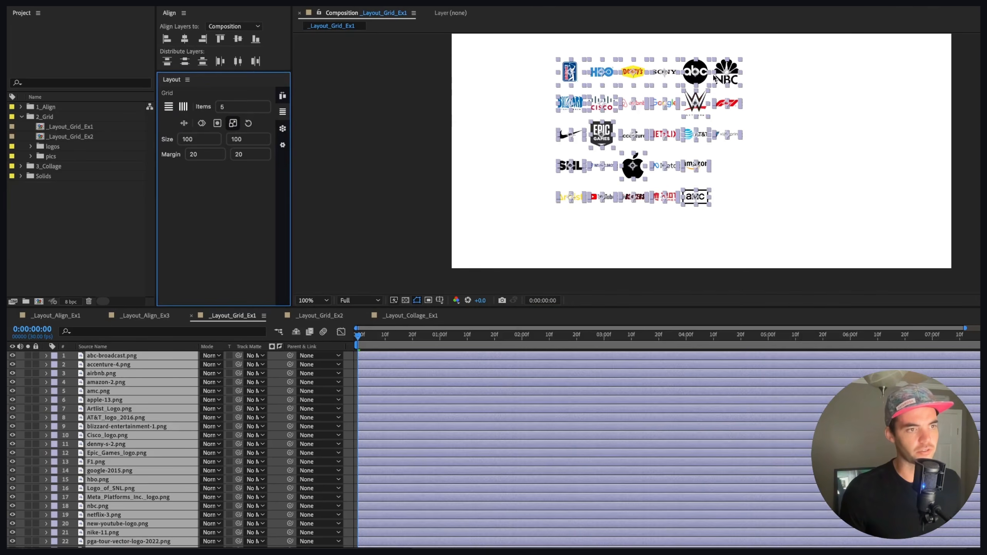
Step: Move WWE to the end of the fourth row and Amazon into the second row, then rebuild the grid
click(716, 118)
mouse_move(699, 167)
mouse_down()
mouse_move(678, 104)
mouse_move(697, 100)
mouse_move(698, 165)
mouse_up()
drag(677, 105, 698, 107)
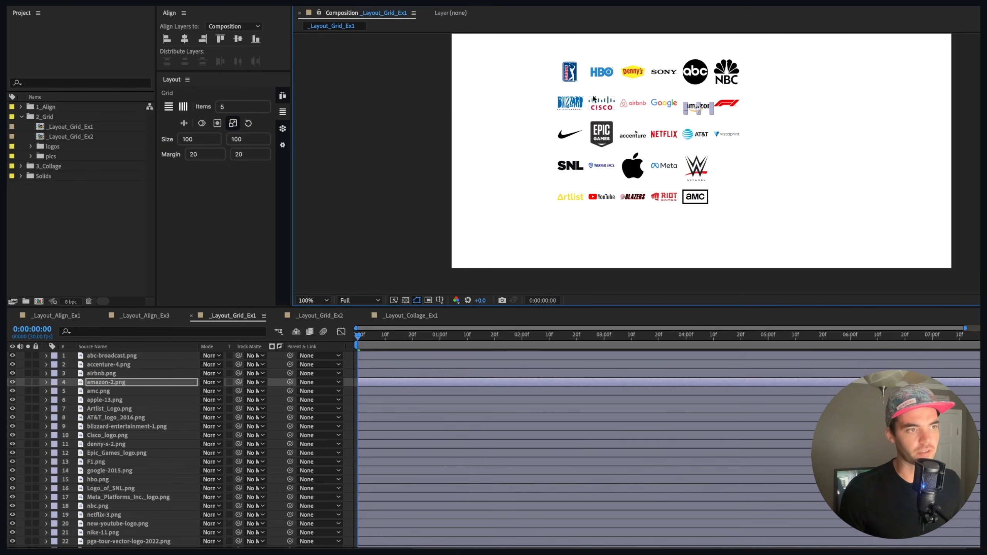
key(ctrl+a)
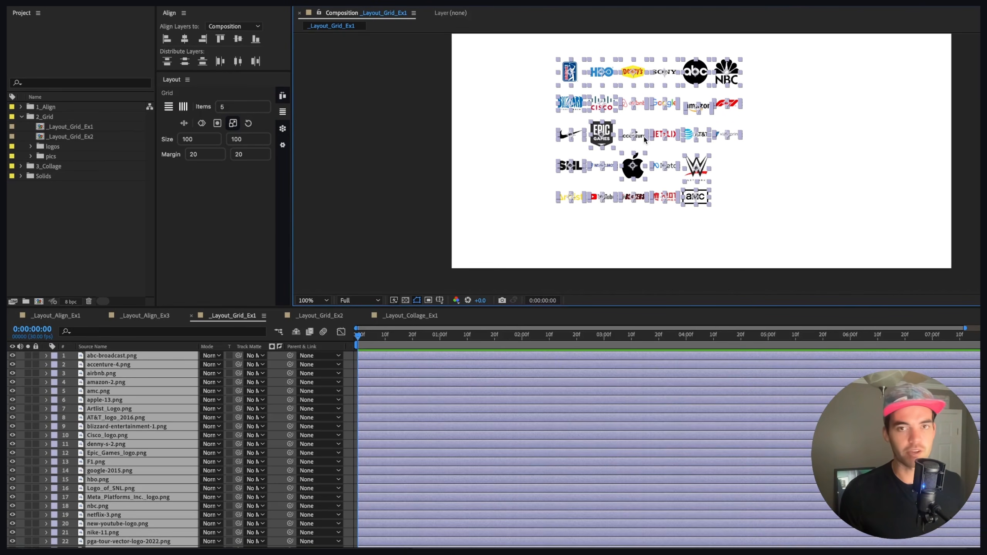
click(168, 106)
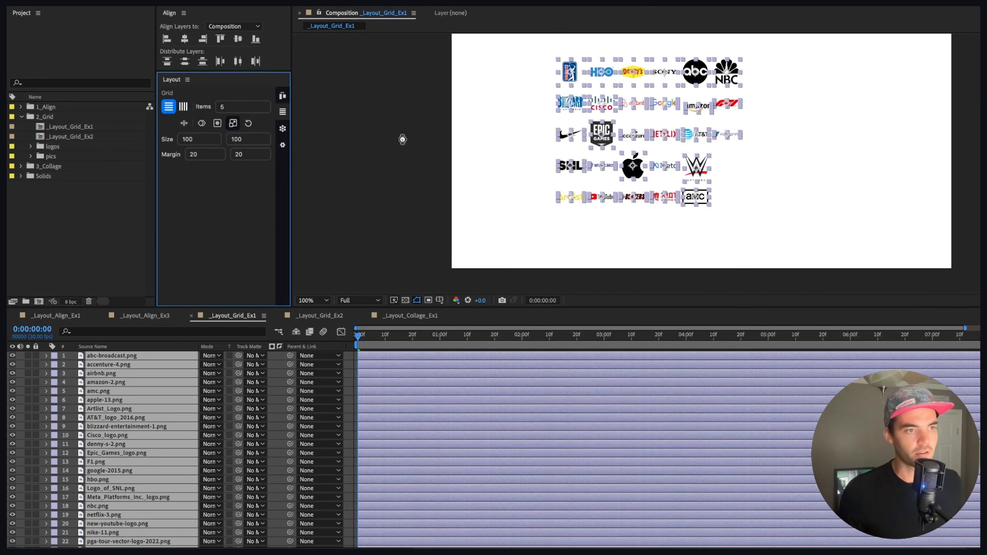
Step: Swap the HBO and Epic Games logos, then select all logos and rebuild the horizontal grid
click(520, 113)
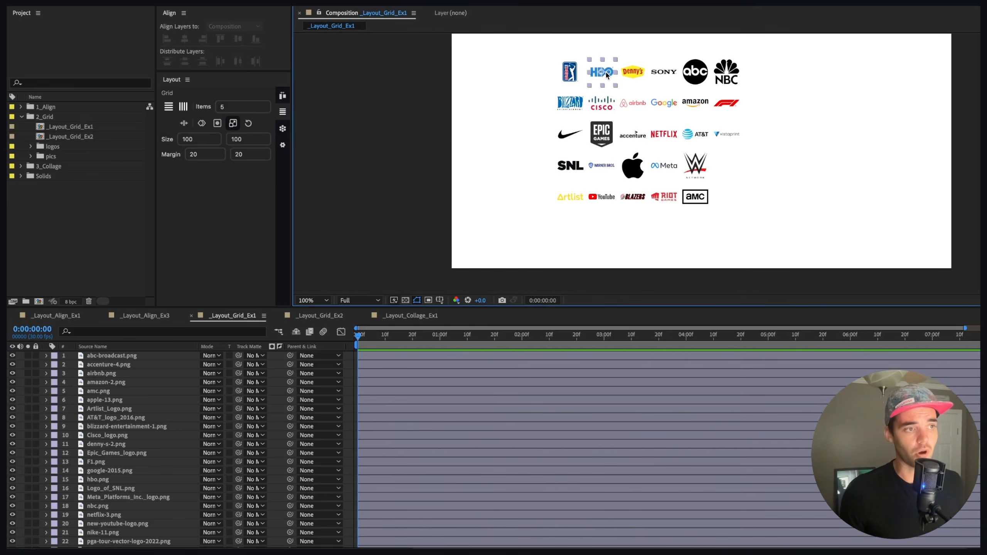
mouse_move(602, 67)
mouse_down()
mouse_move(613, 152)
mouse_move(611, 82)
mouse_move(599, 68)
mouse_up()
drag(607, 148, 600, 130)
click(526, 81)
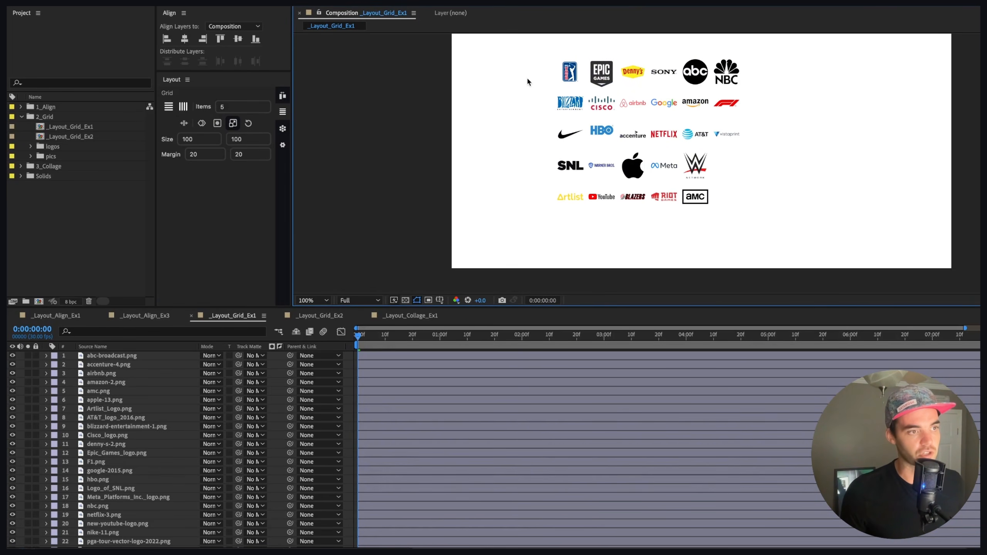
key(ctrl+a)
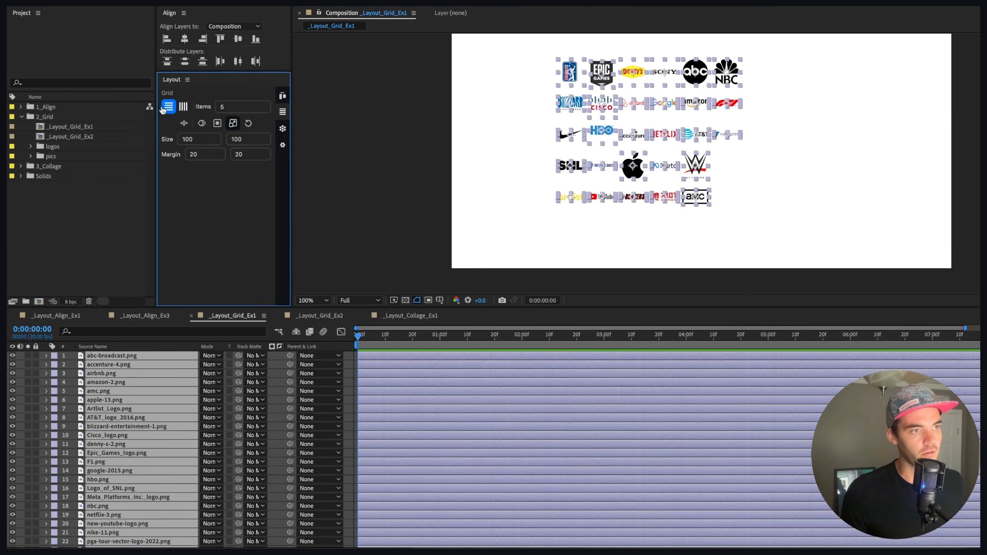
click(475, 122)
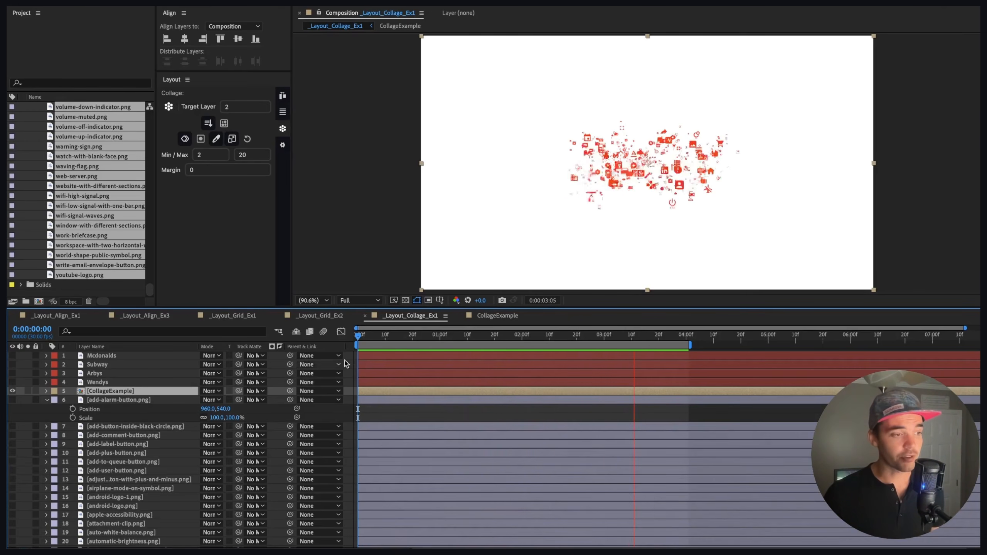
Step: Scrub the collage composition's timeline to examine how the icon collage animates
click(393, 338)
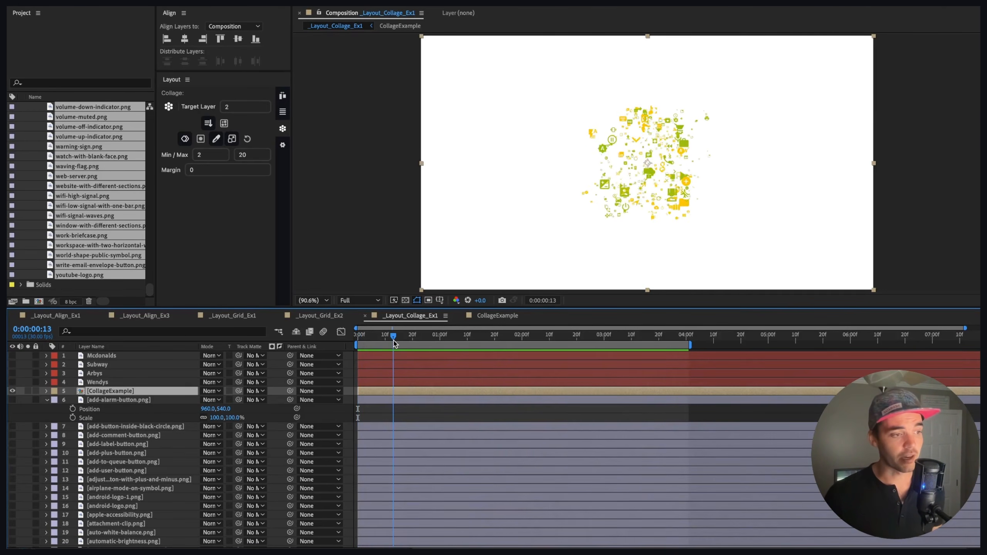
scroll(657, 166, up, 5)
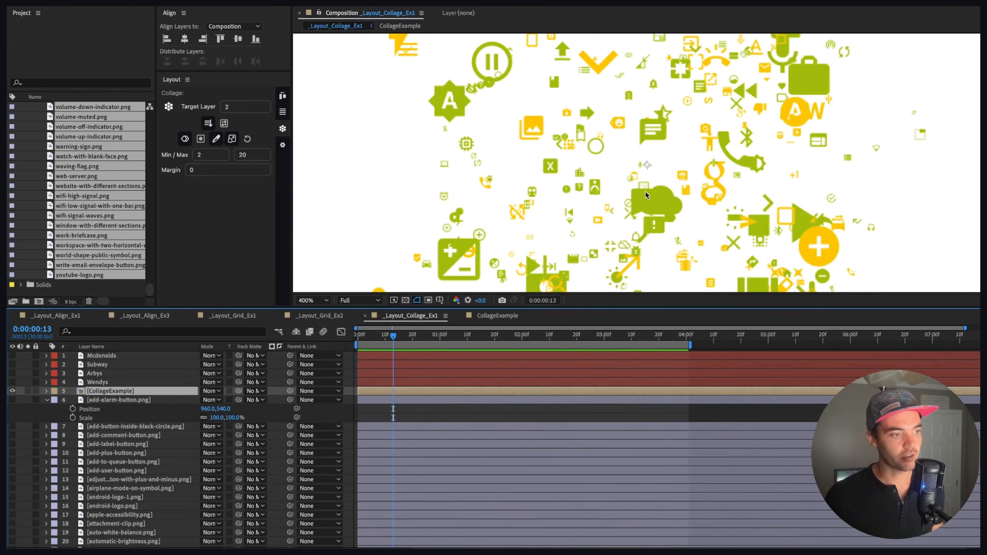
scroll(646, 195, down, 4)
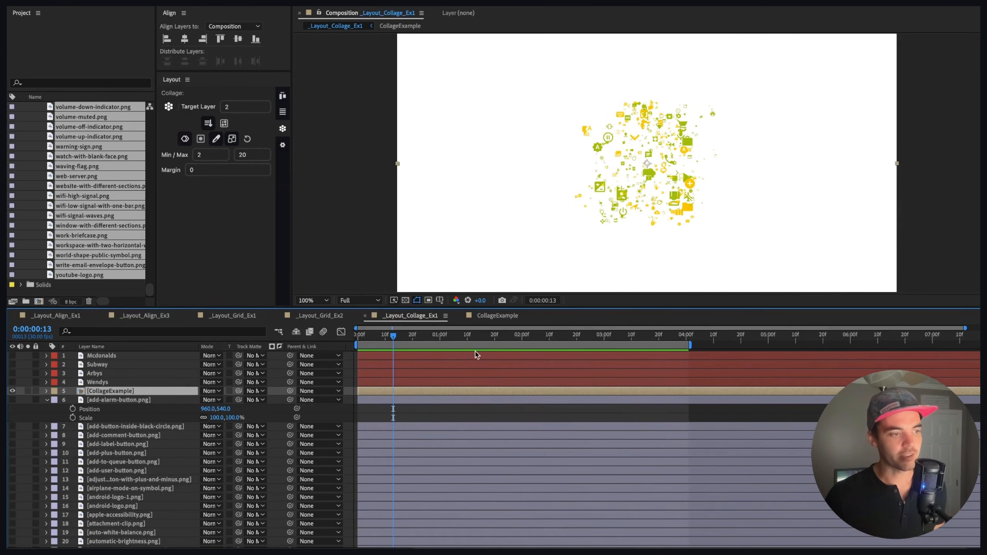
drag(387, 341, 350, 342)
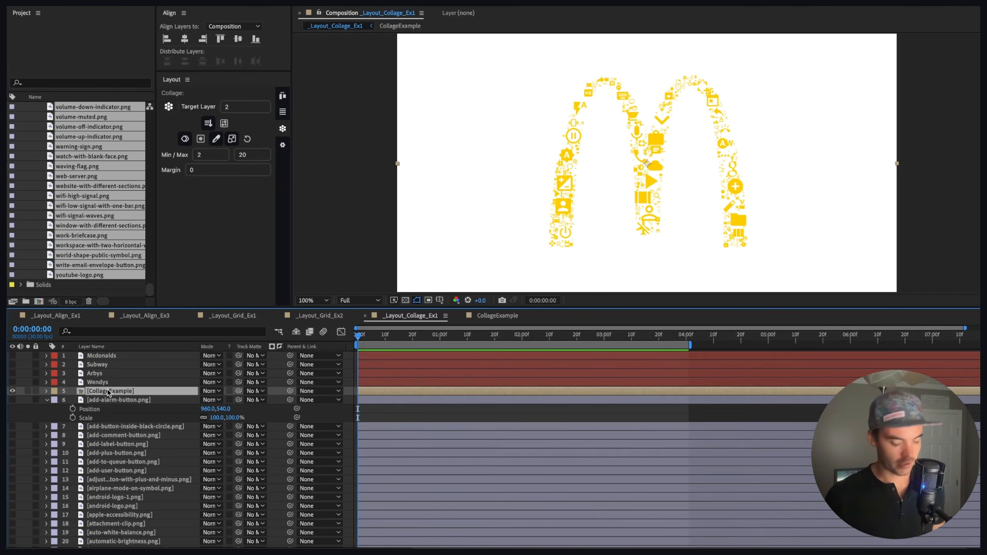
Step: Delete the CollageExample layer and collage the lavender-labelled icon layers into the McDonalds logo, target layer 1, with keyframes
key(Delete)
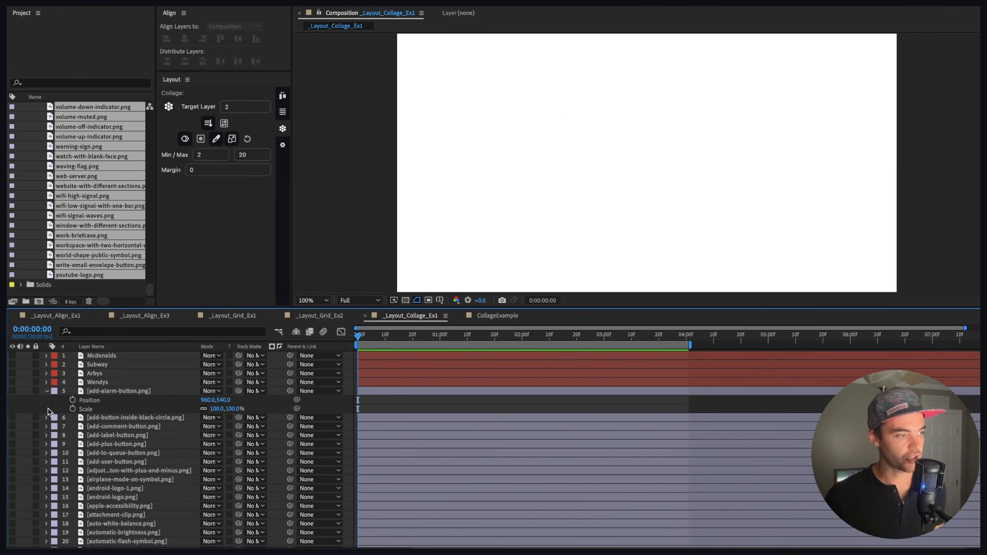
click(54, 391)
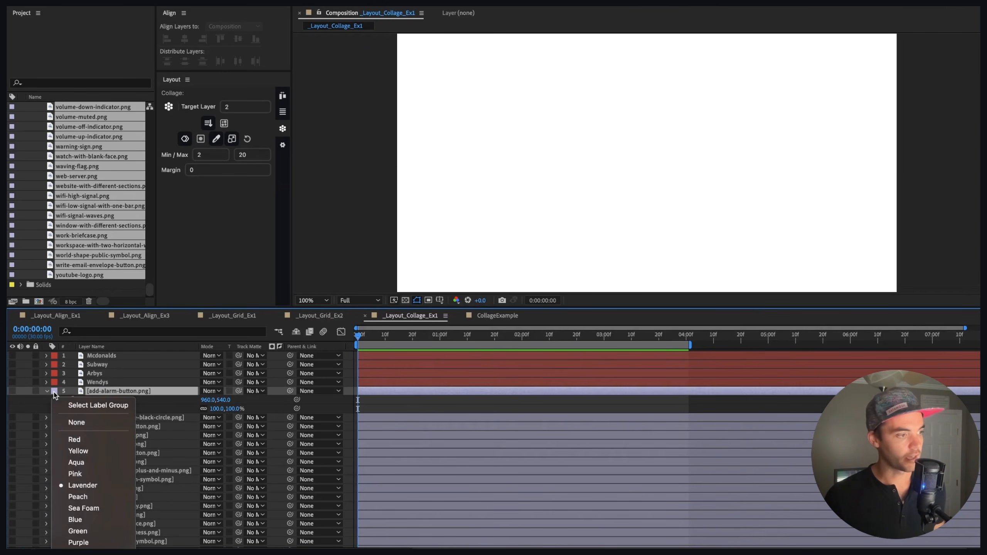
click(87, 406)
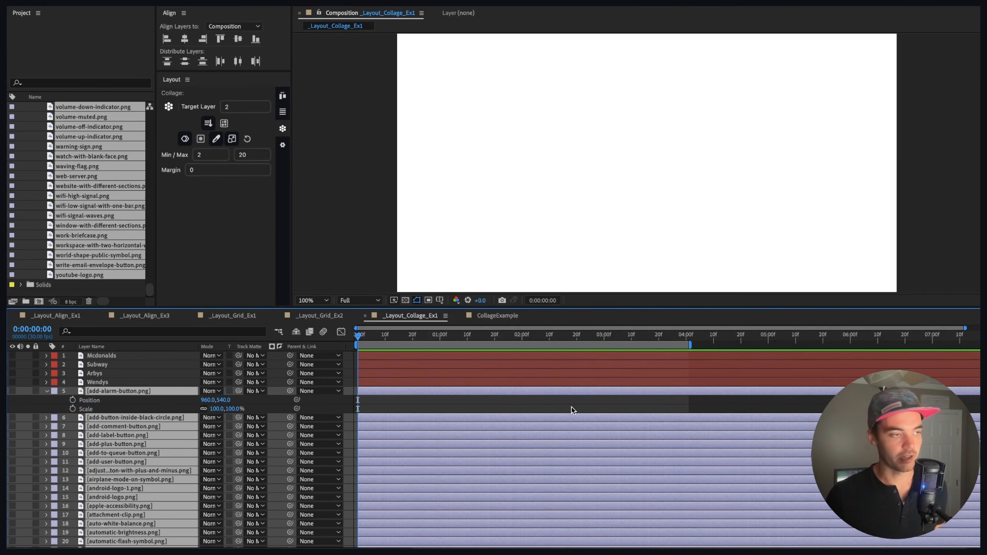
click(171, 106)
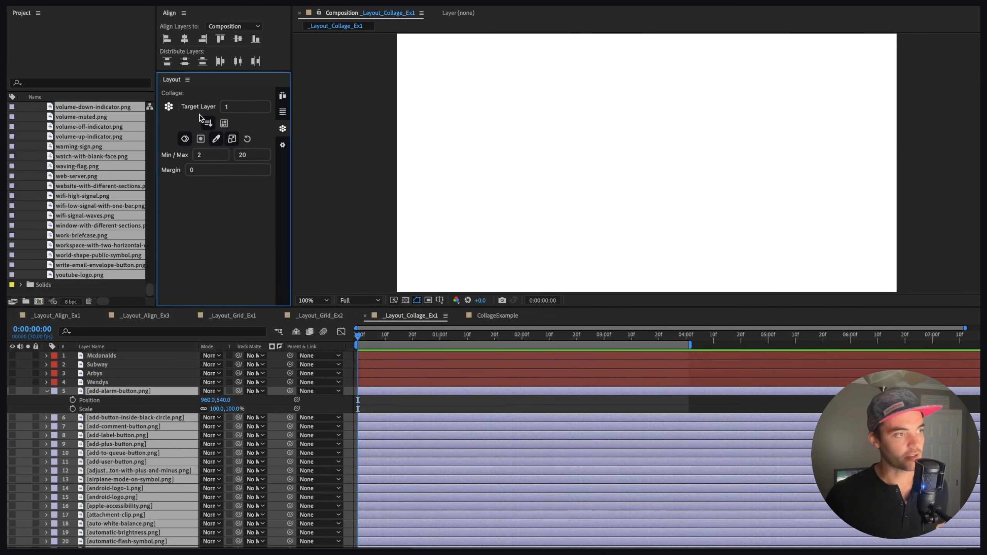
click(208, 123)
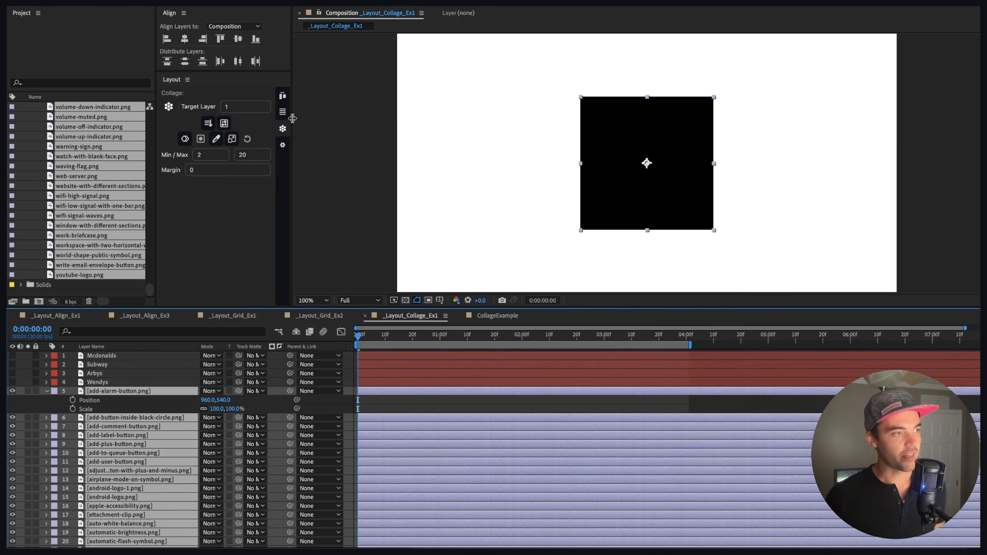
click(171, 107)
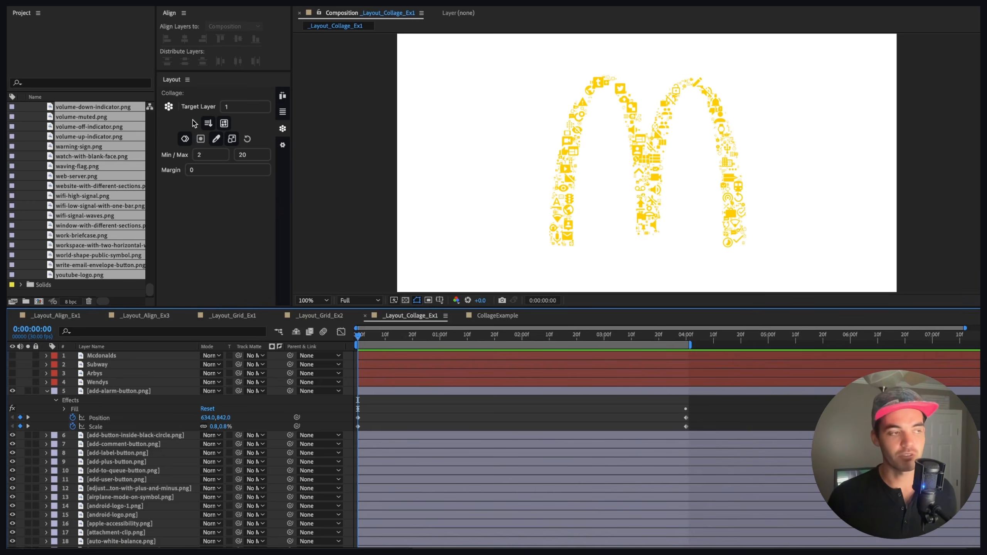
Step: At 1 second, reselect the lavender icon layers, reapply the collage to animate a new arrangement, and scrub through it
click(207, 125)
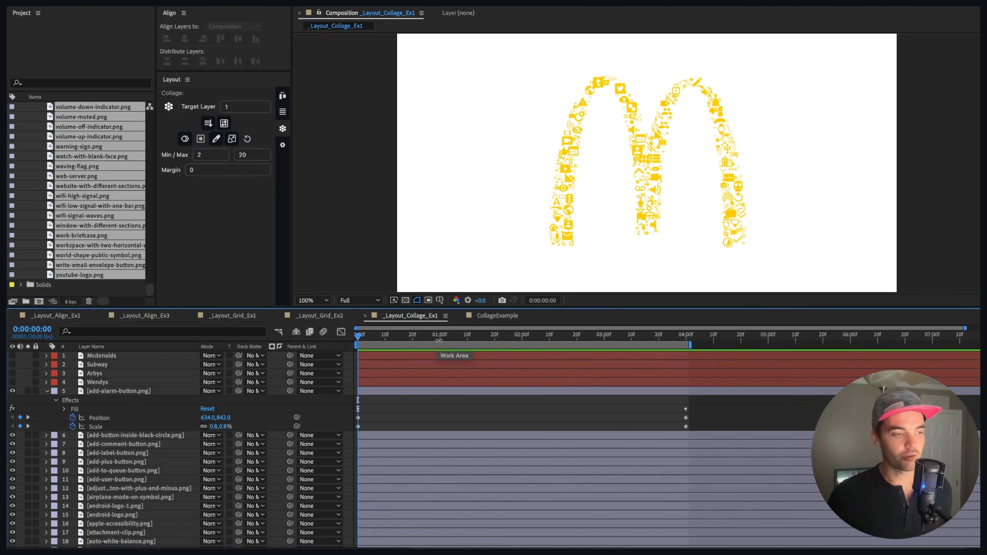
drag(434, 337, 440, 342)
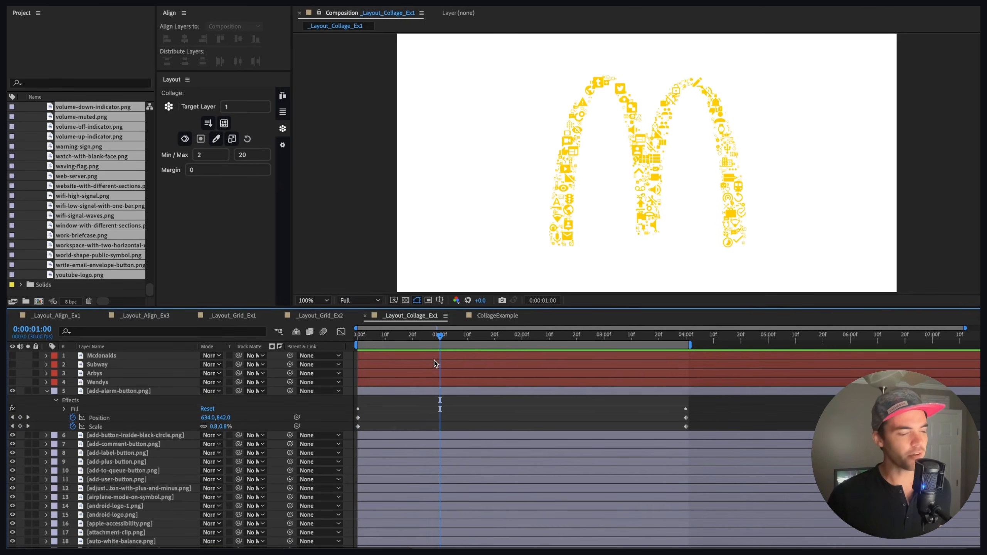
click(55, 391)
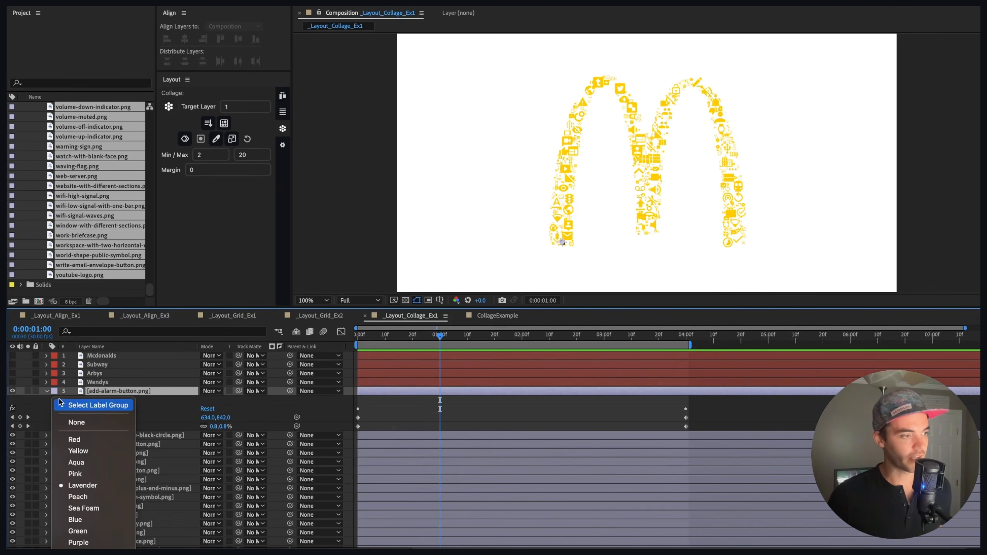
click(79, 405)
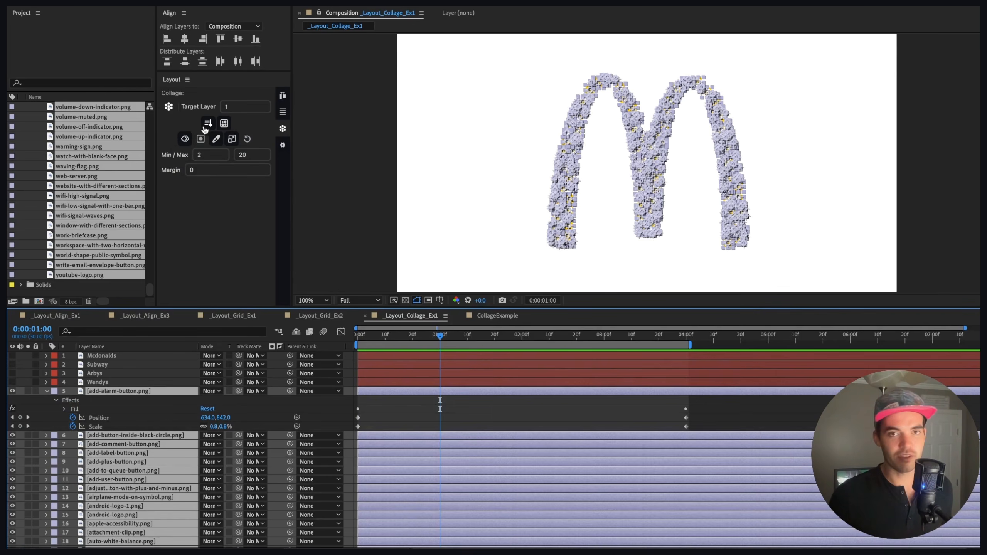
mouse_move(208, 128)
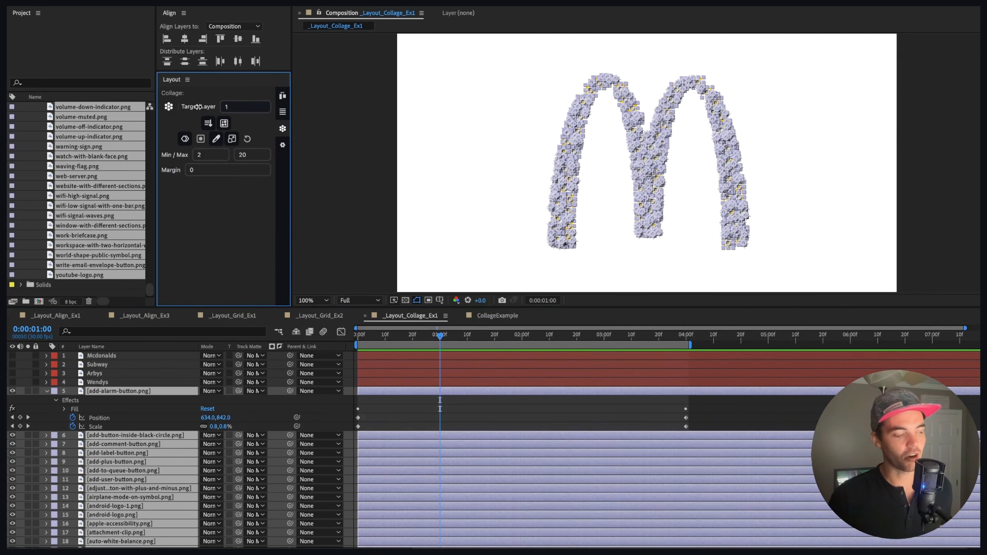
click(169, 106)
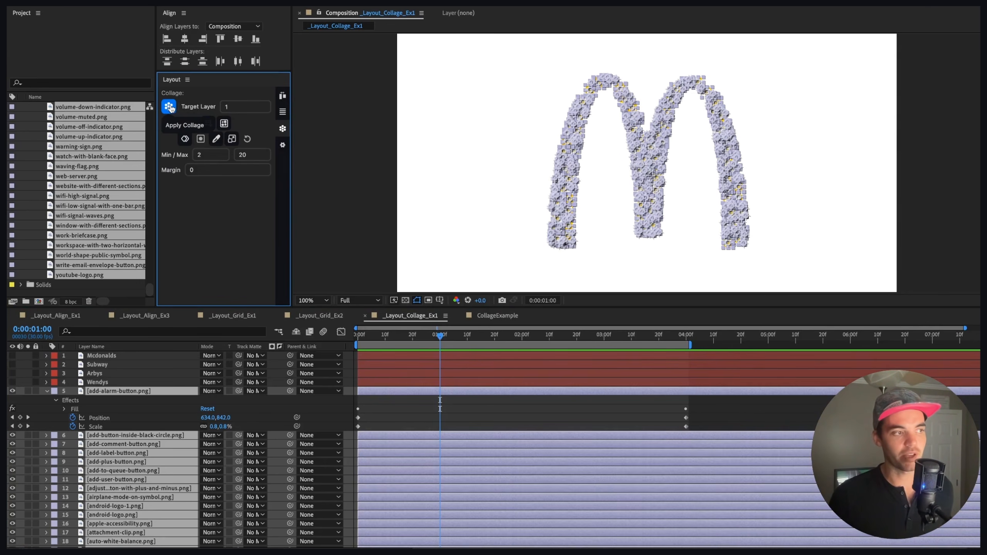
click(169, 106)
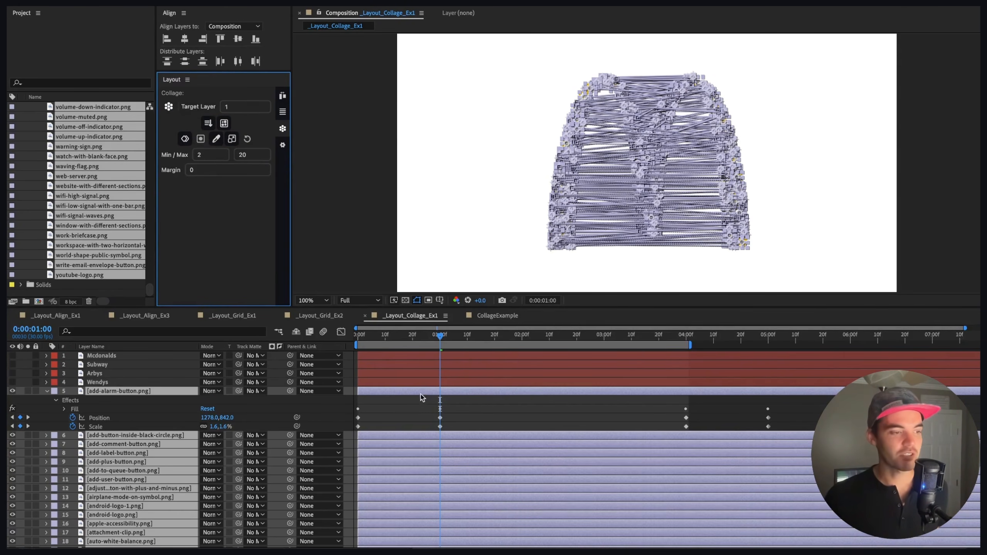
mouse_move(440, 336)
mouse_down()
mouse_move(354, 339)
mouse_move(436, 341)
mouse_up()
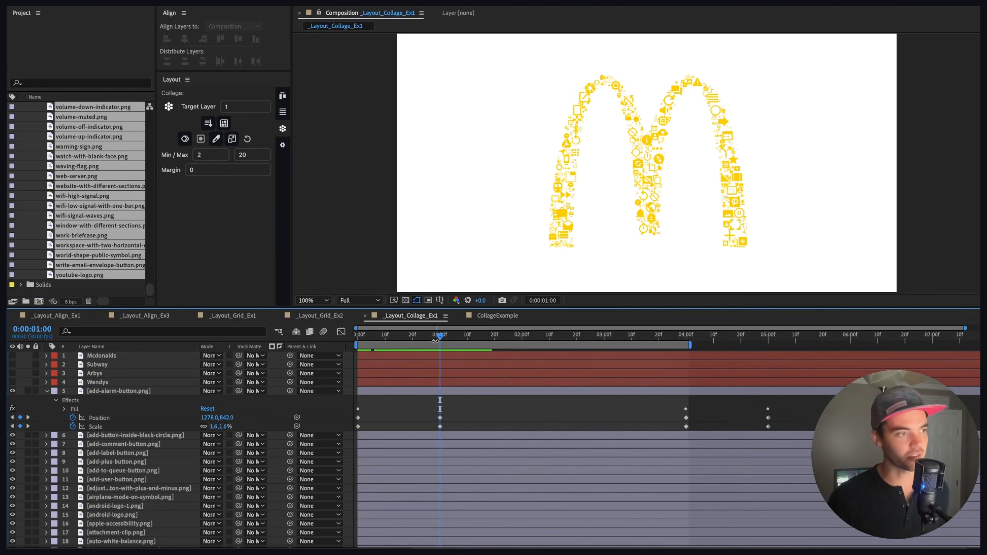
Step: Enable the collage matte option and toggle the McDonalds logo layer's visibility on and off
mouse_move(209, 123)
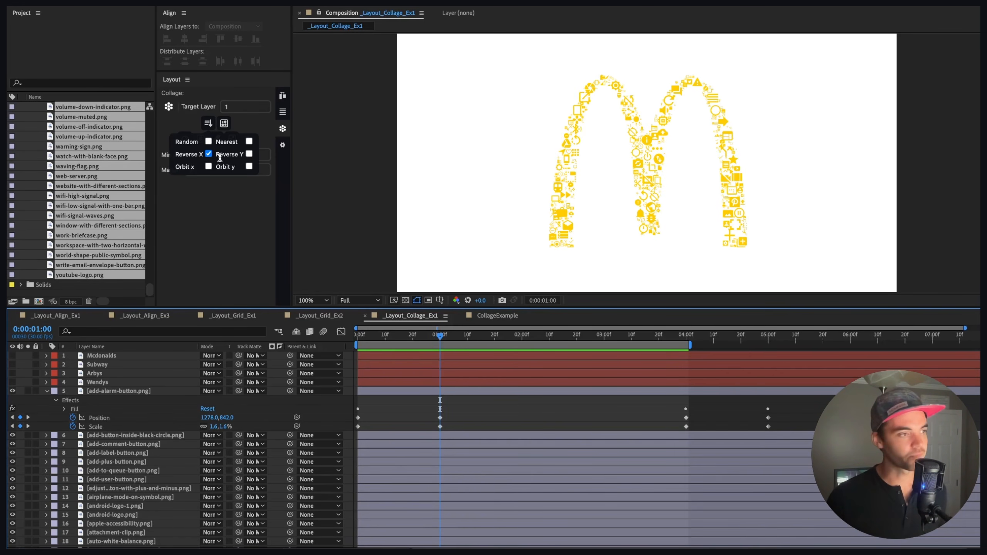
click(224, 124)
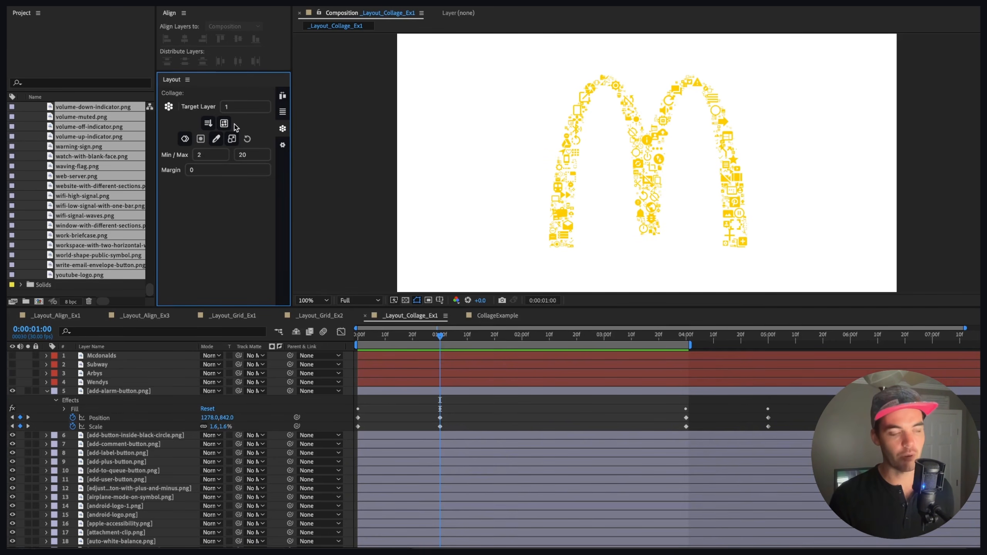
click(12, 355)
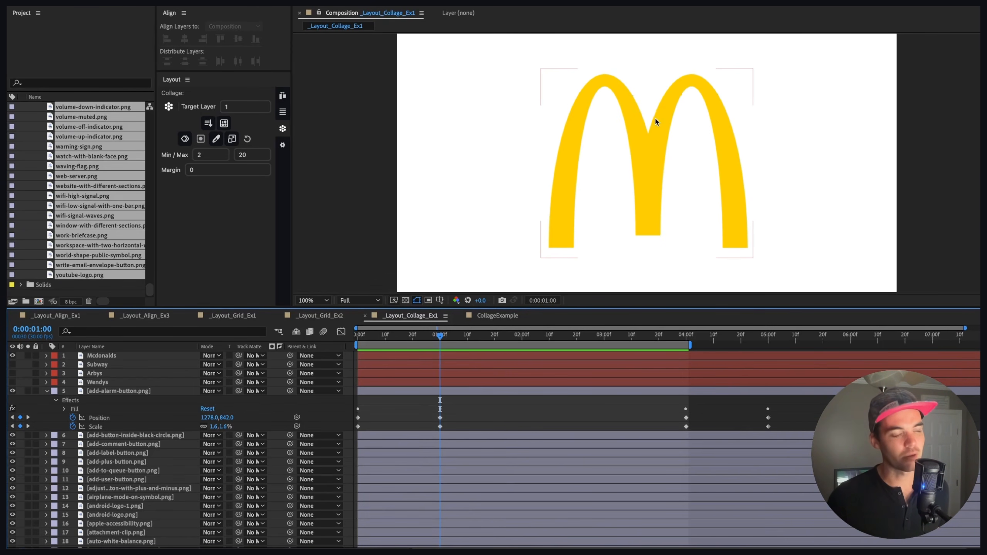
click(12, 355)
Step: Examine the collage quantity and spacing options
mouse_move(184, 140)
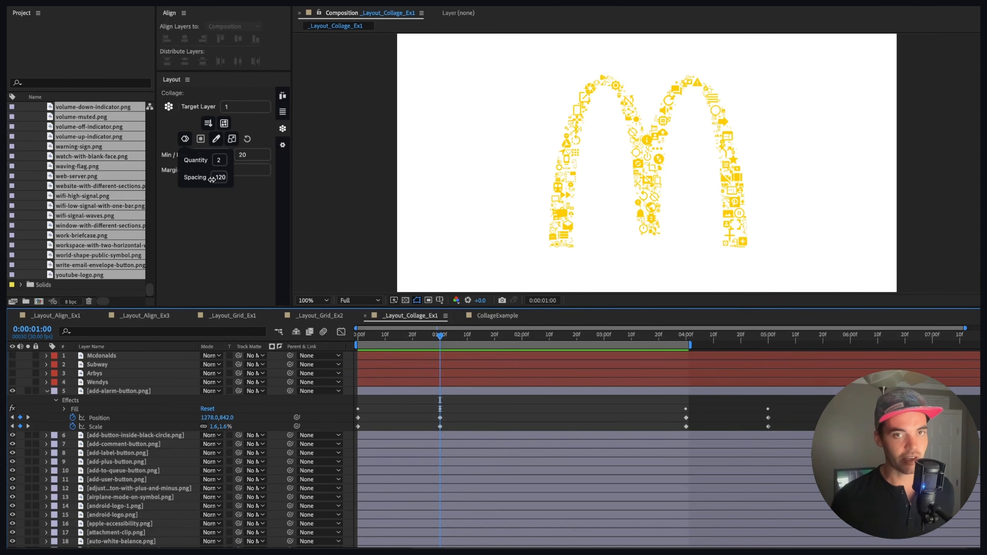
click(170, 138)
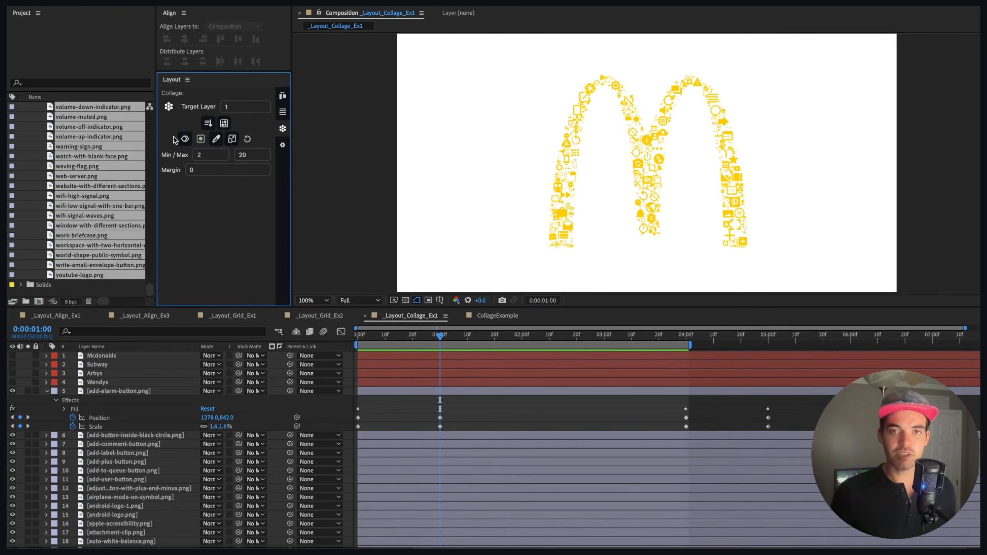
mouse_move(200, 140)
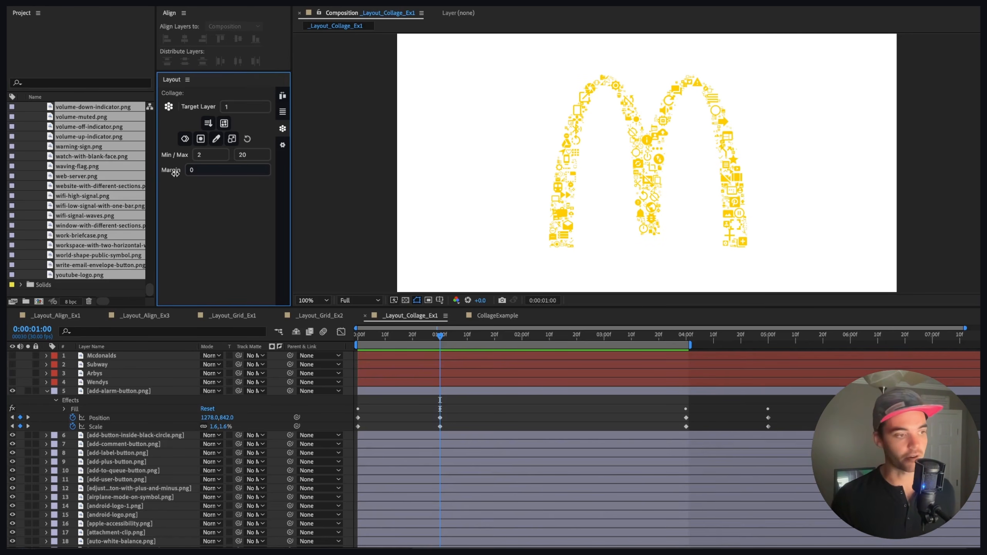
click(184, 138)
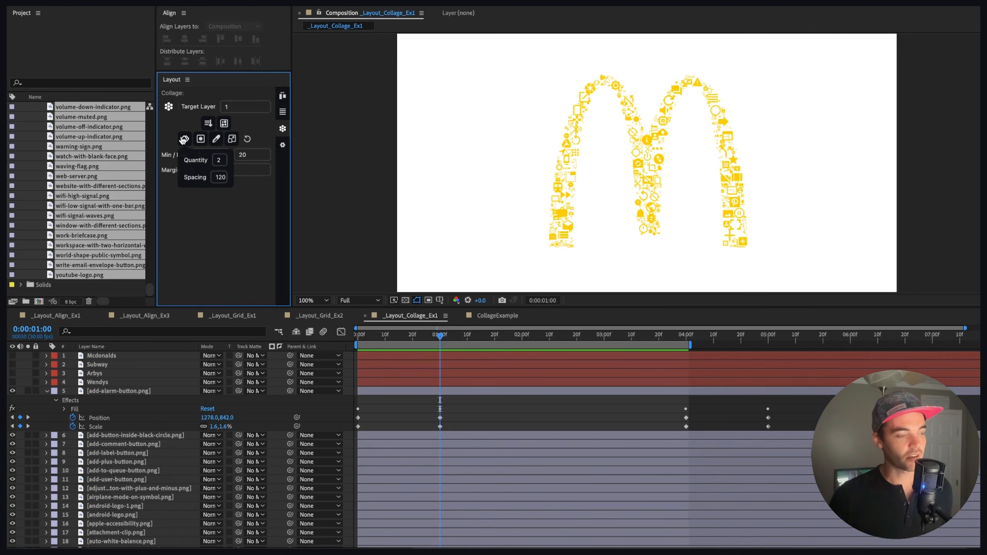
drag(197, 161, 191, 161)
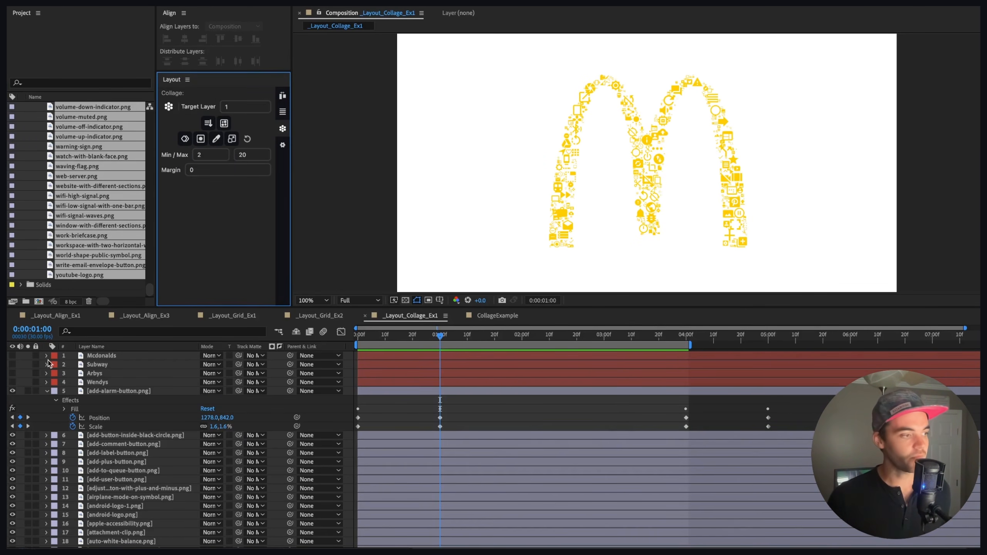
Step: Reselect the lavender icon layers, set the target layer to 2 and margin to 10, and attempt the collage before cancelling
click(54, 391)
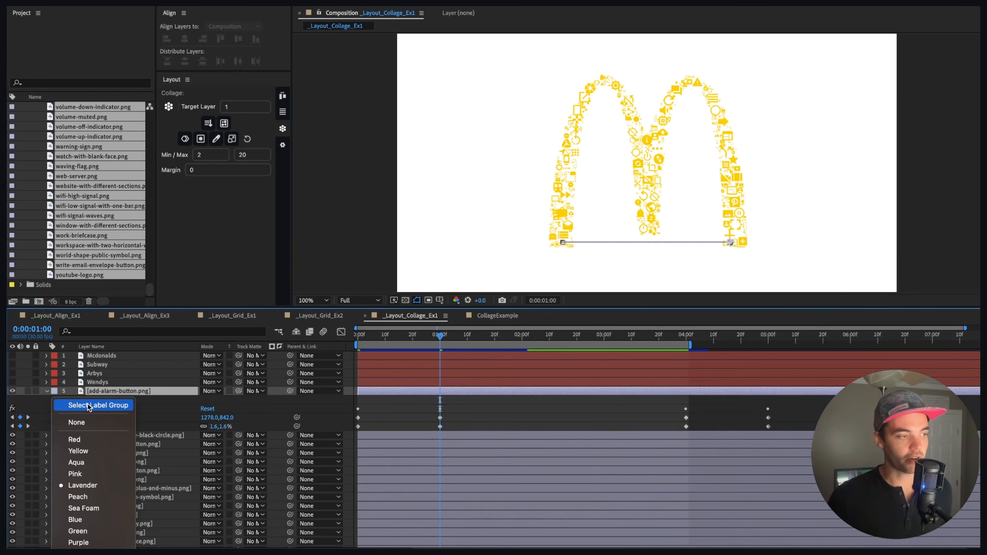
click(90, 406)
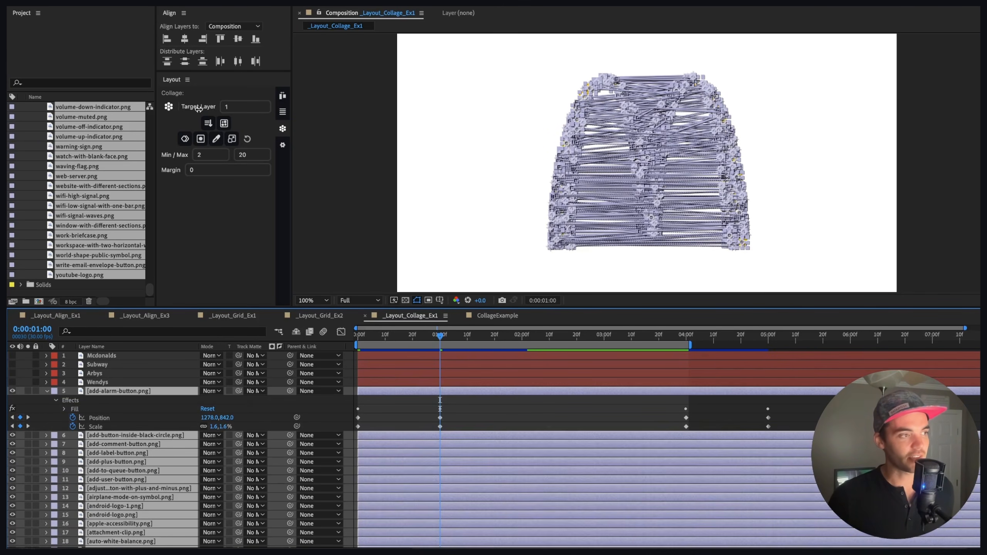
drag(197, 109, 202, 108)
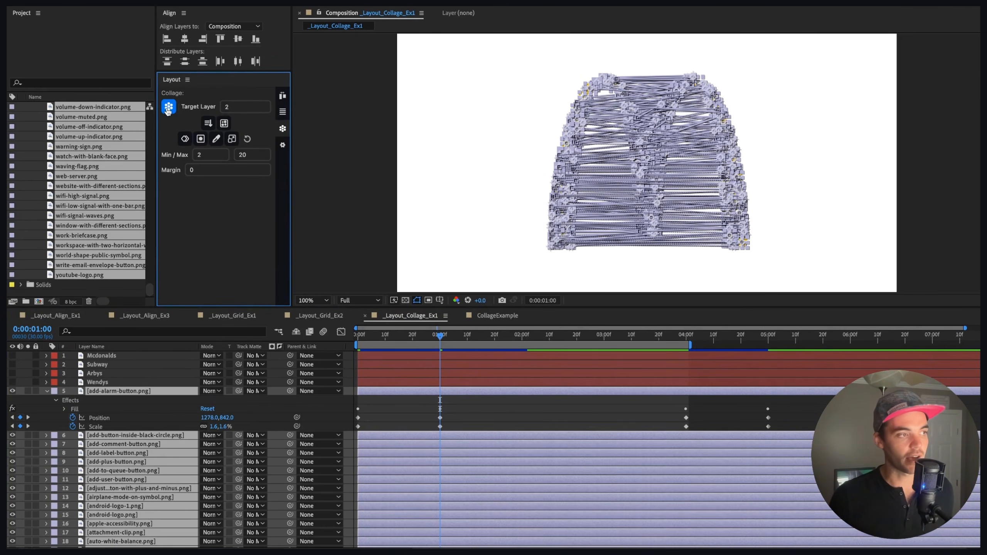
drag(212, 173, 243, 172)
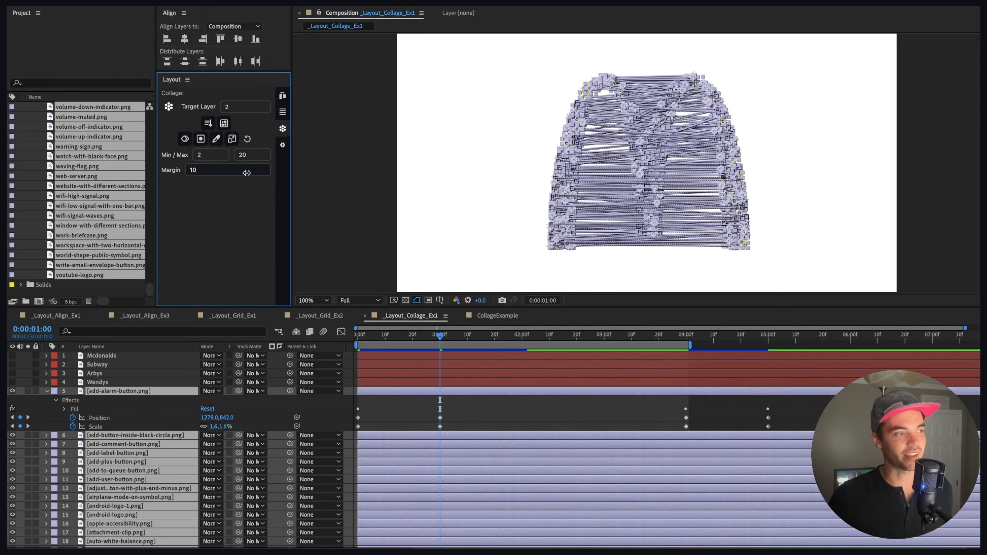
click(170, 107)
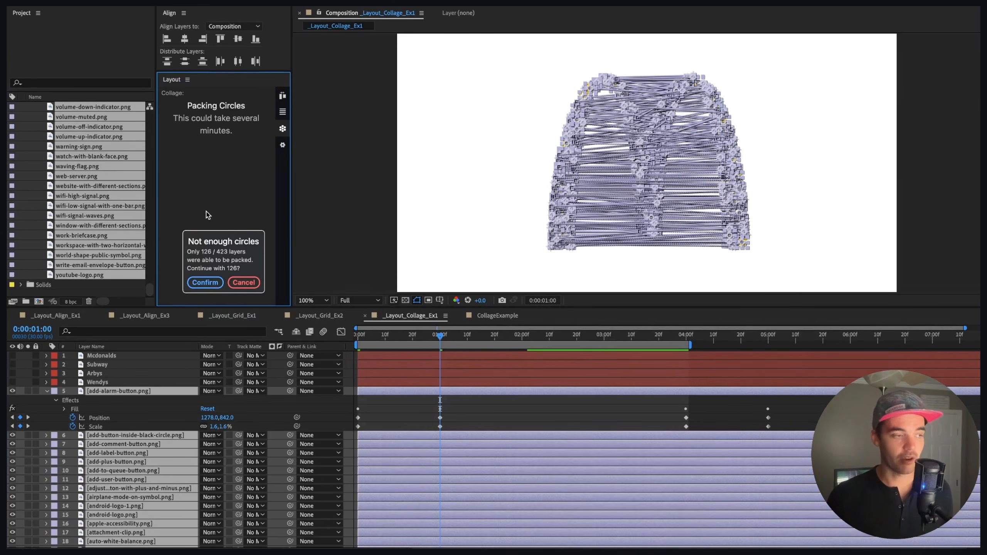
click(238, 282)
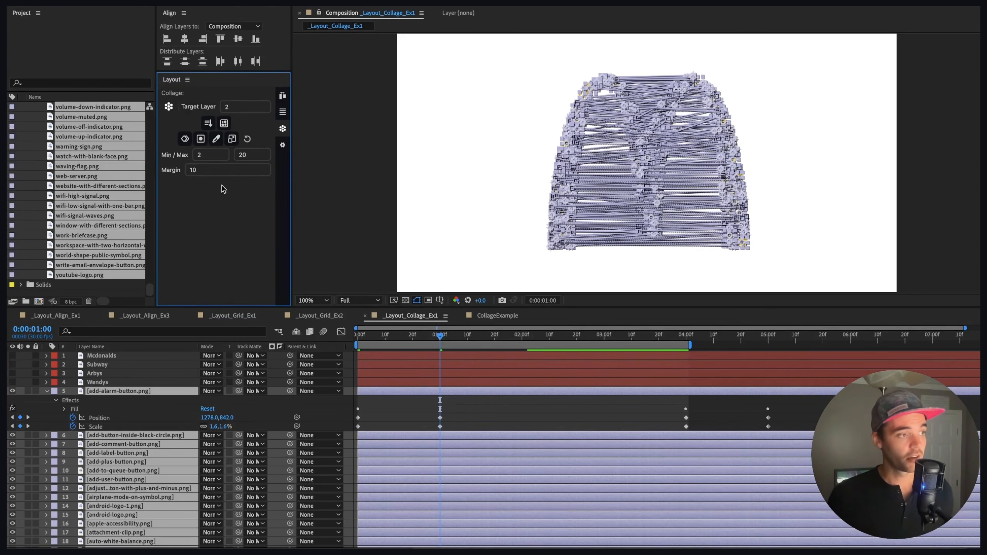
Step: Try the collage again with a margin of 2, then cancel it
drag(223, 173, 201, 170)
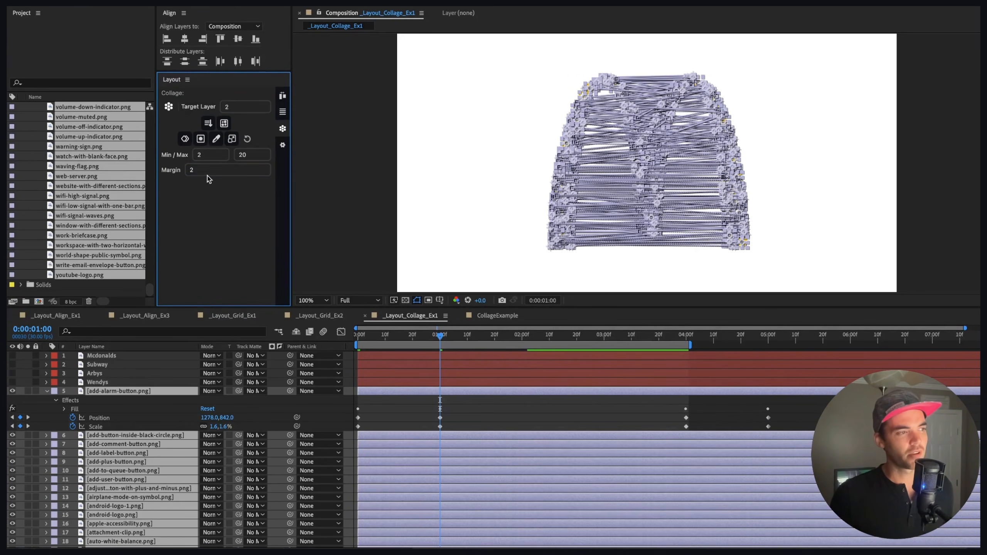
click(168, 107)
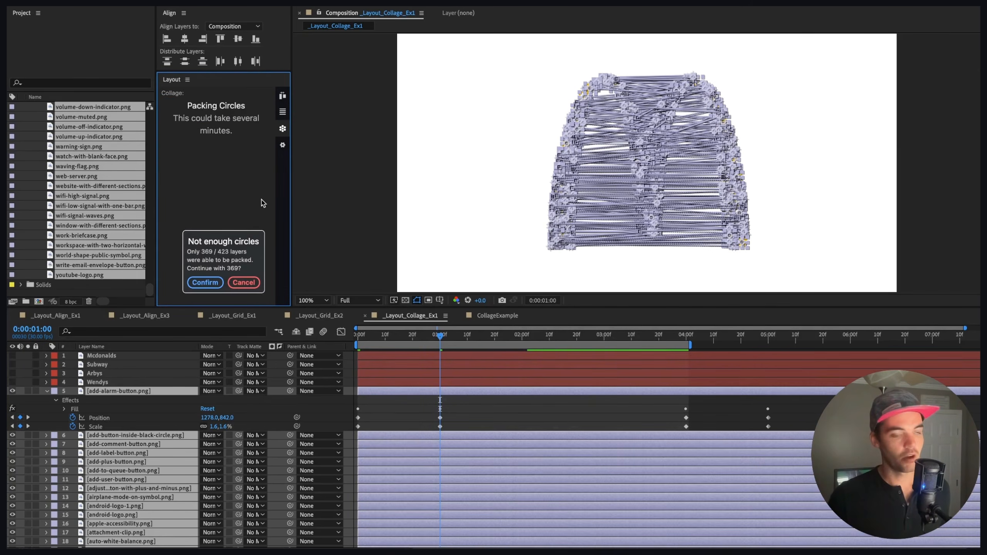
click(245, 282)
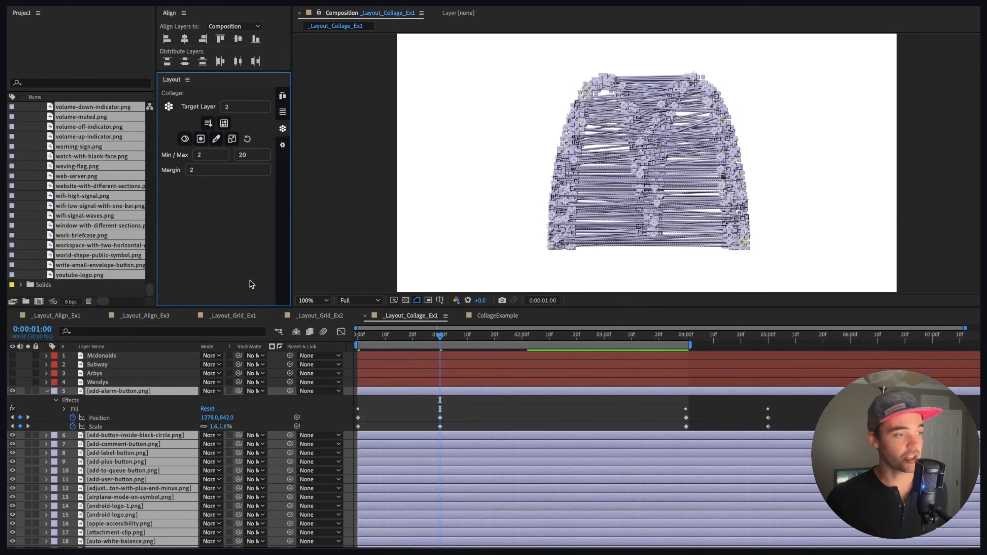
Step: Set the Max size to 16 and the margin to 0, then collage the icons into the Subway logo
drag(226, 172, 253, 156)
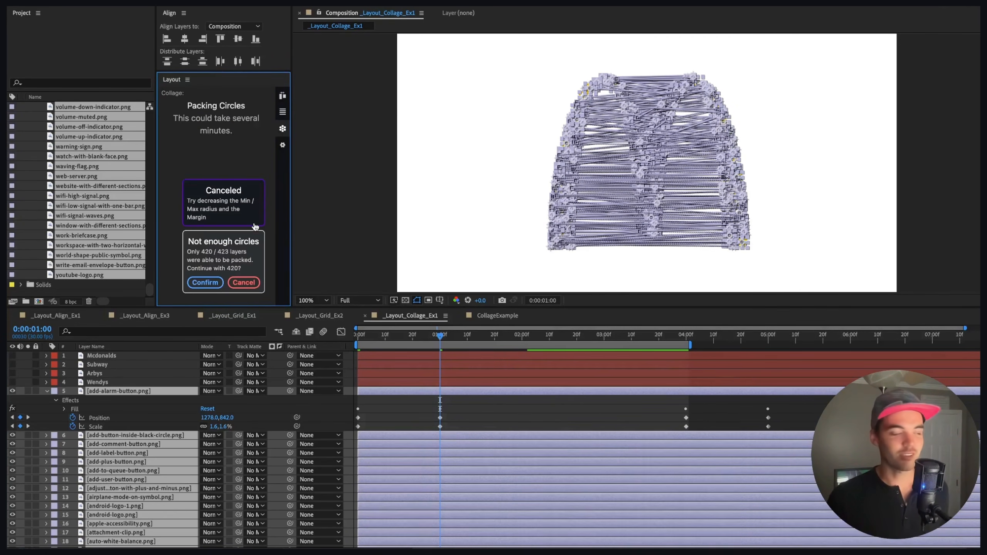
click(244, 283)
drag(259, 154, 246, 168)
click(168, 106)
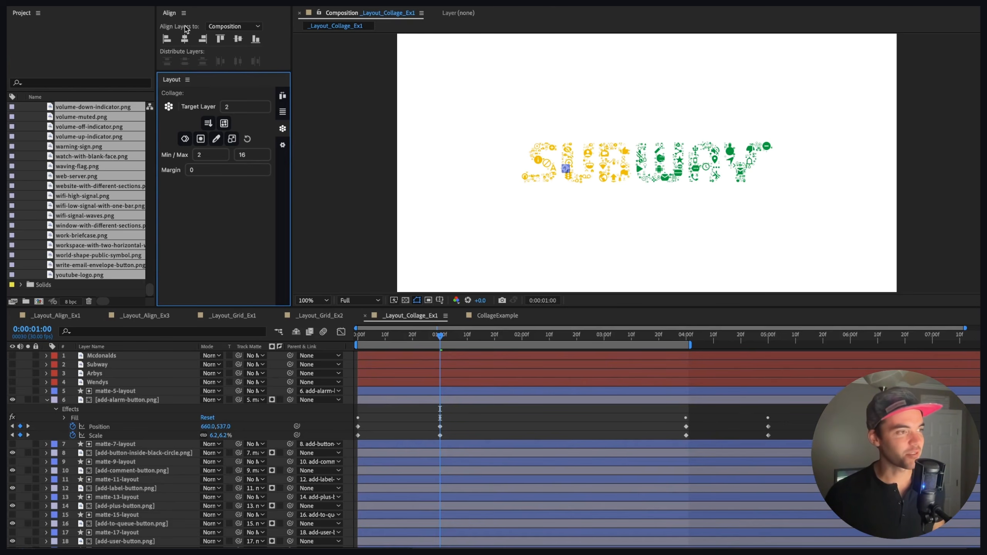
Step: Open the collage circle and square shape options
click(208, 124)
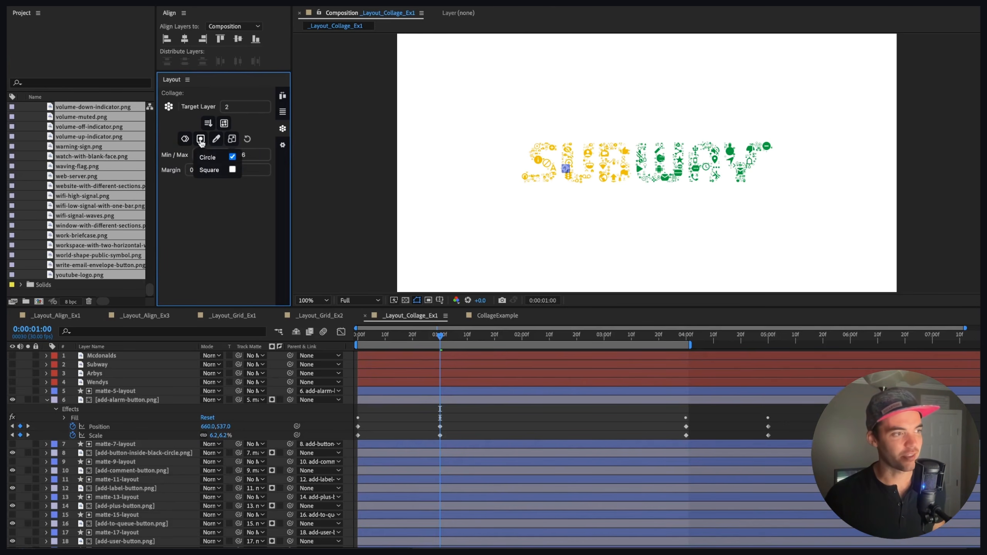
click(200, 140)
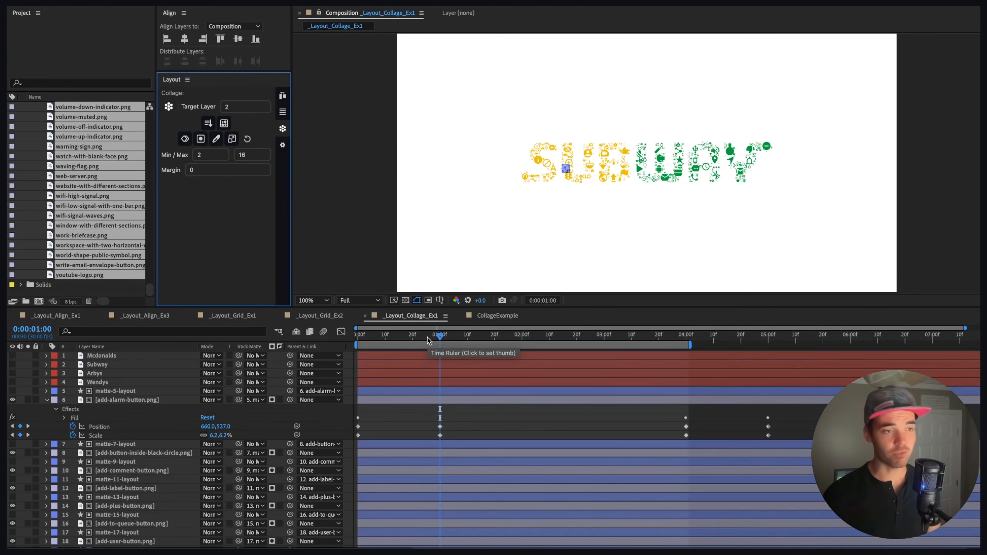
Step: Delete all the matte layers from the composition
key(period)
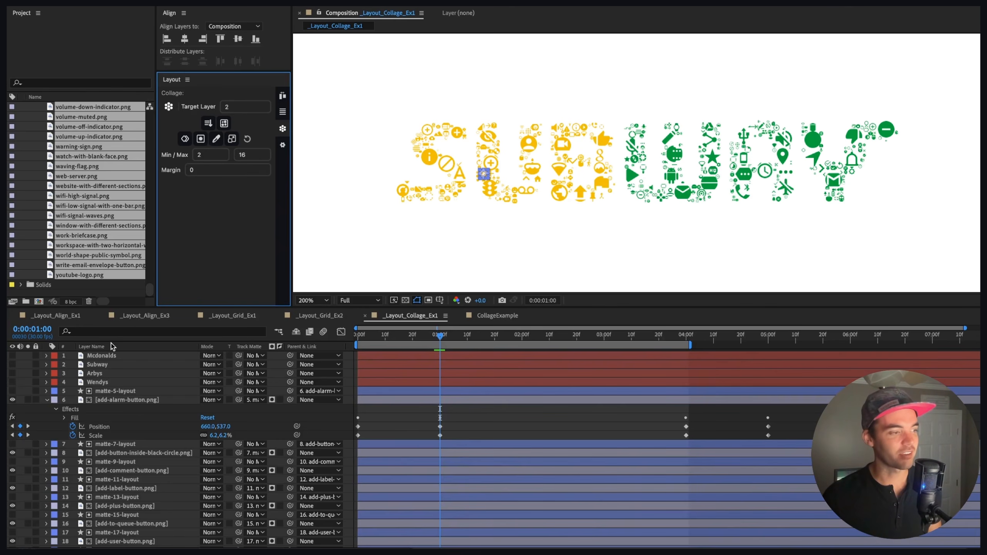
click(54, 390)
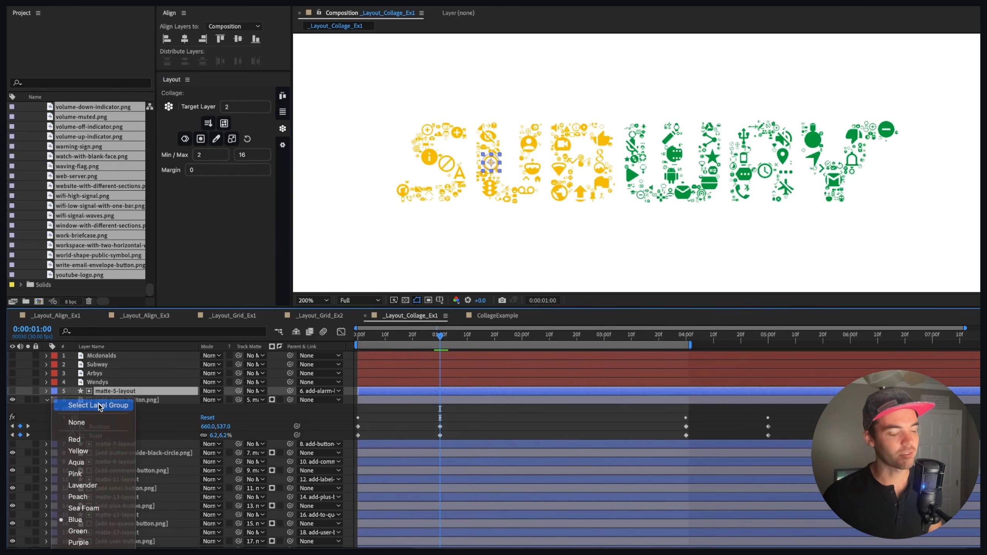
click(99, 404)
key(Delete)
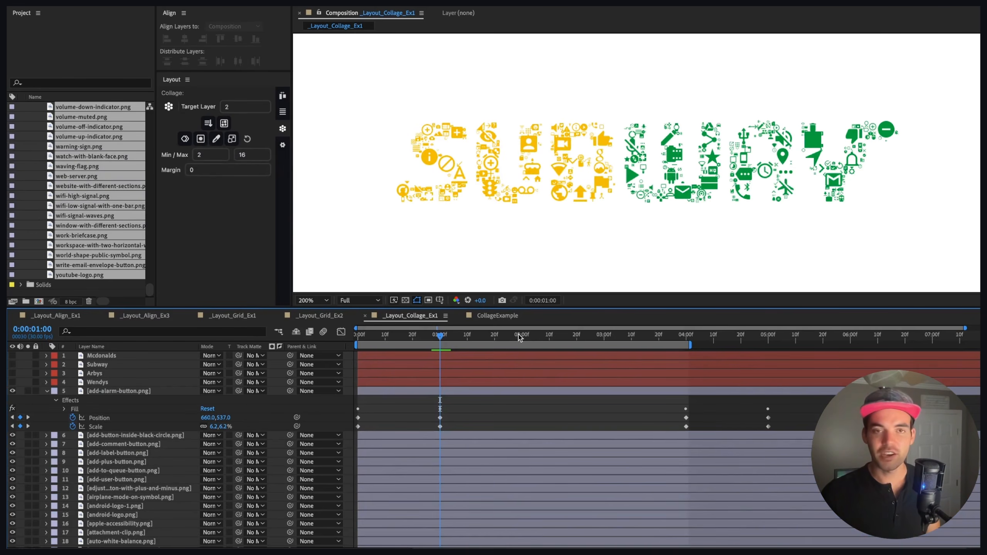
Step: At 2 seconds, reselect the icon layers and collage them into the Arby's logo with target layer 3 and max size 28
click(520, 335)
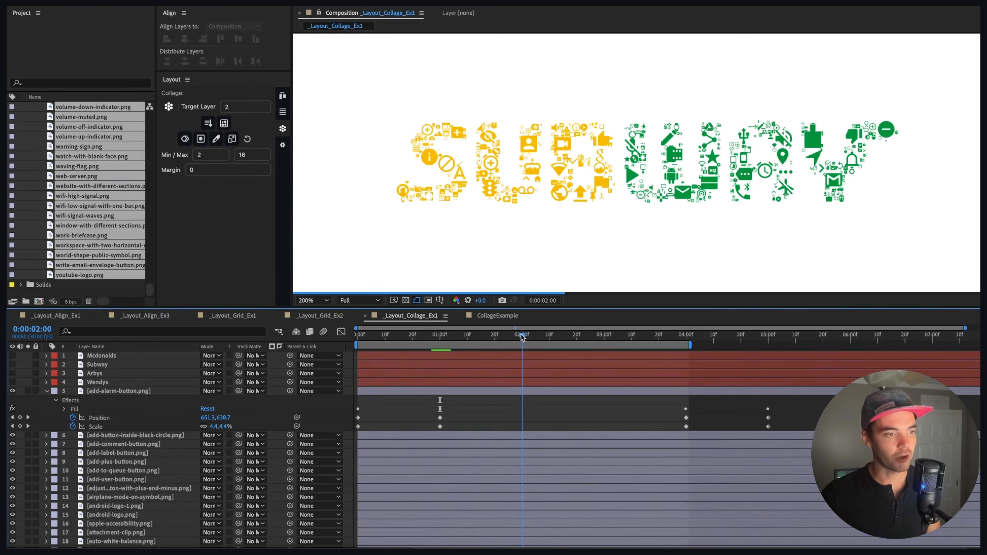
click(54, 391)
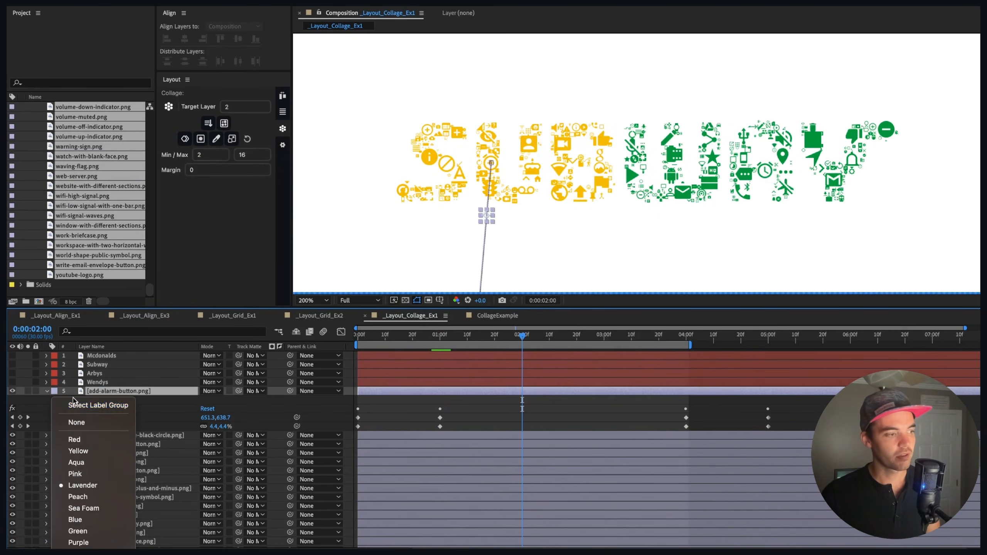
click(82, 407)
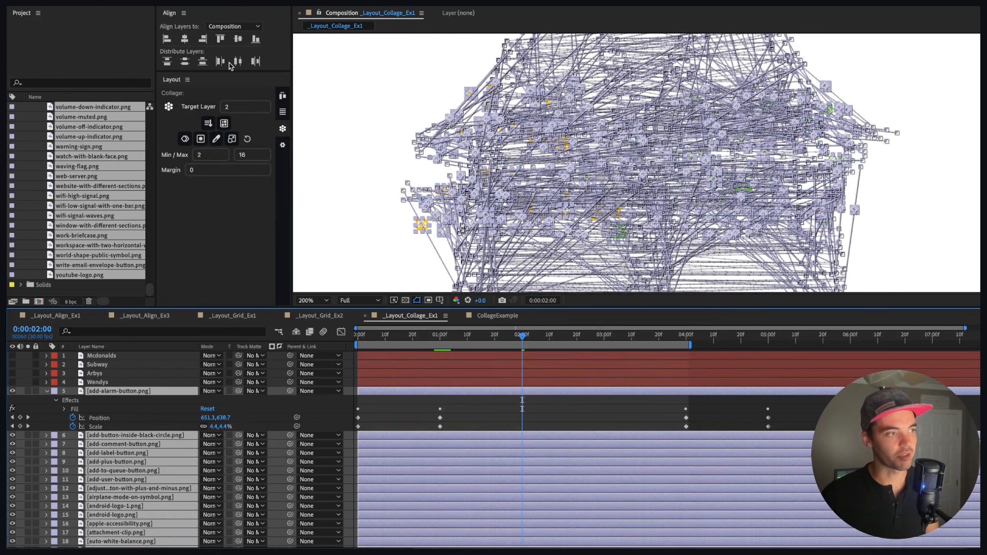
click(201, 140)
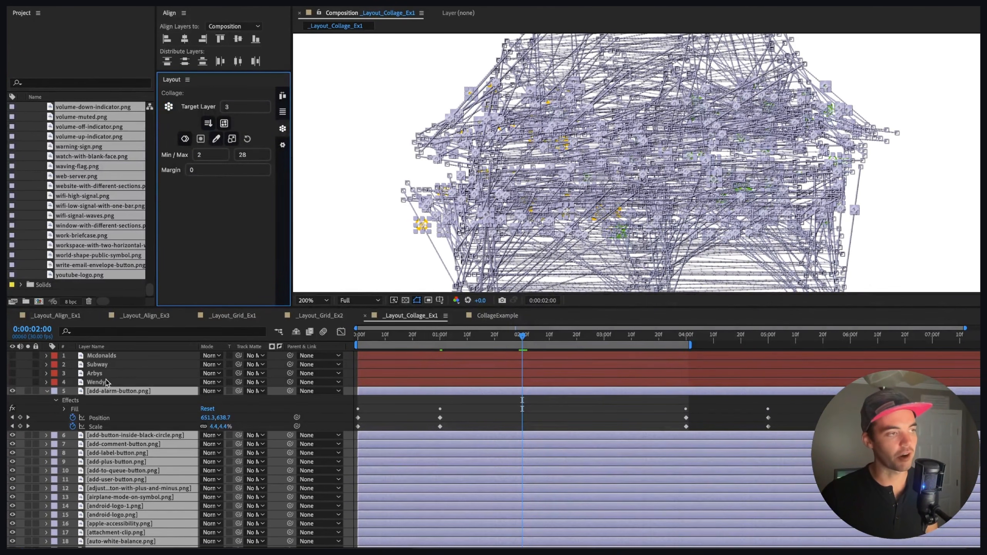
click(168, 106)
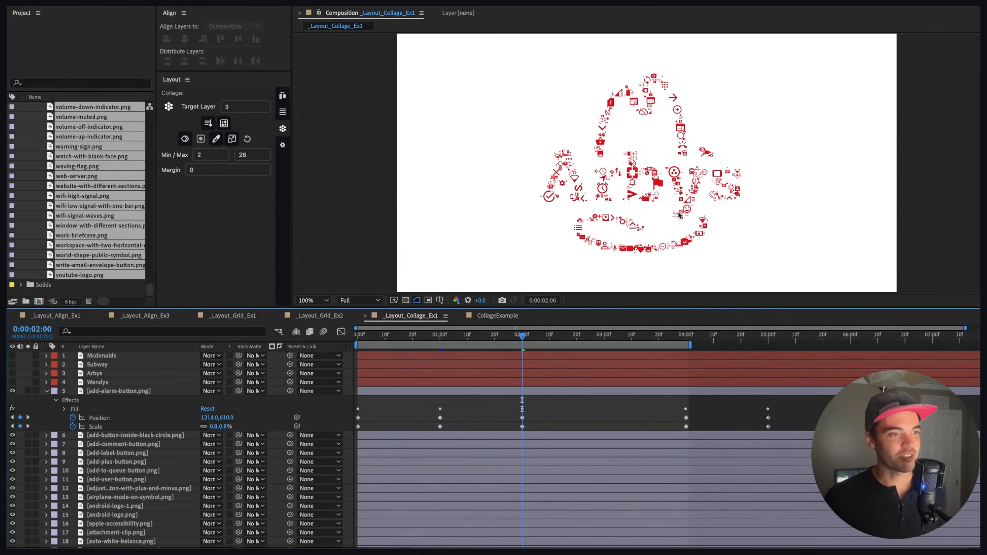
Step: At 3 seconds, reselect the icon layers and collage them into the Wendy's logo with target layer 4
key(period)
key(comma)
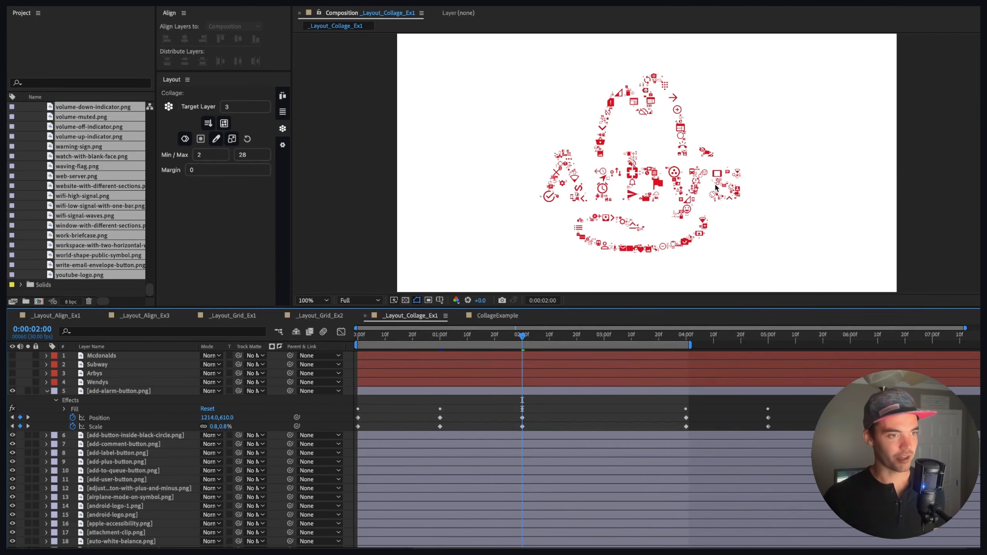
key(space)
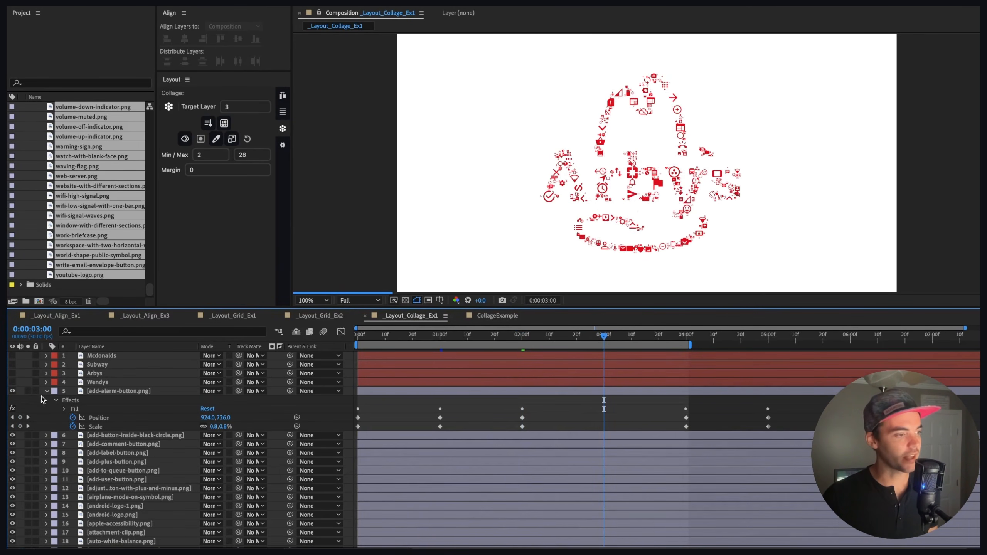
click(54, 390)
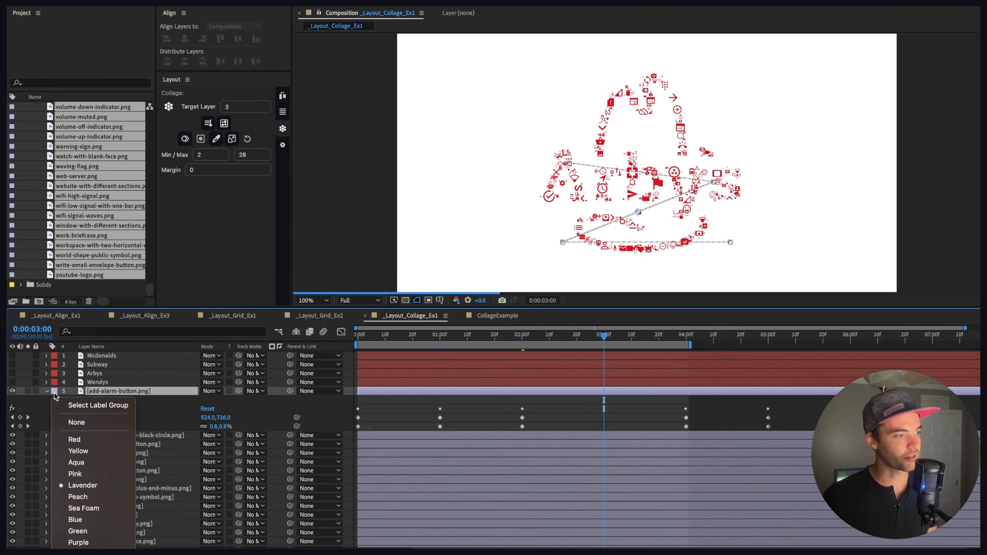
click(111, 406)
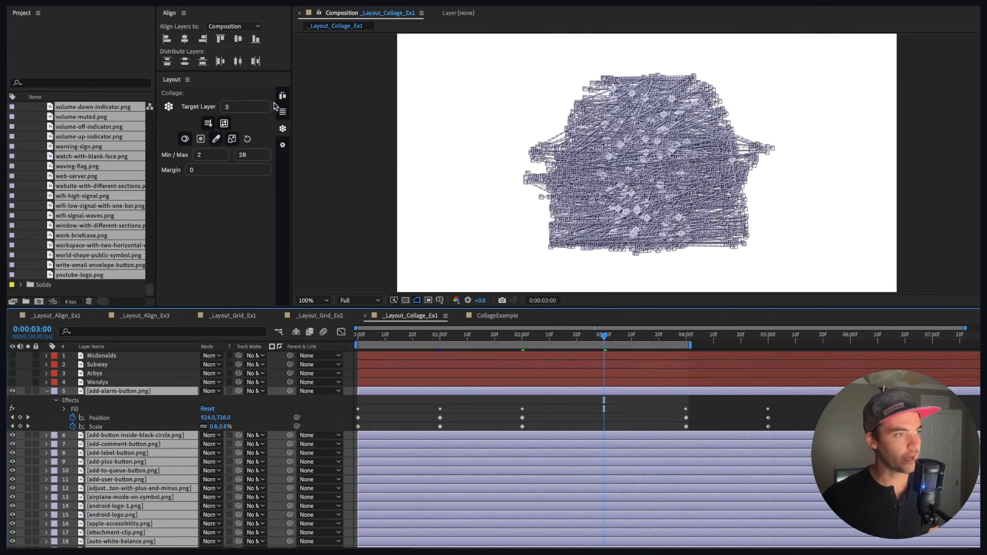
drag(193, 106, 201, 106)
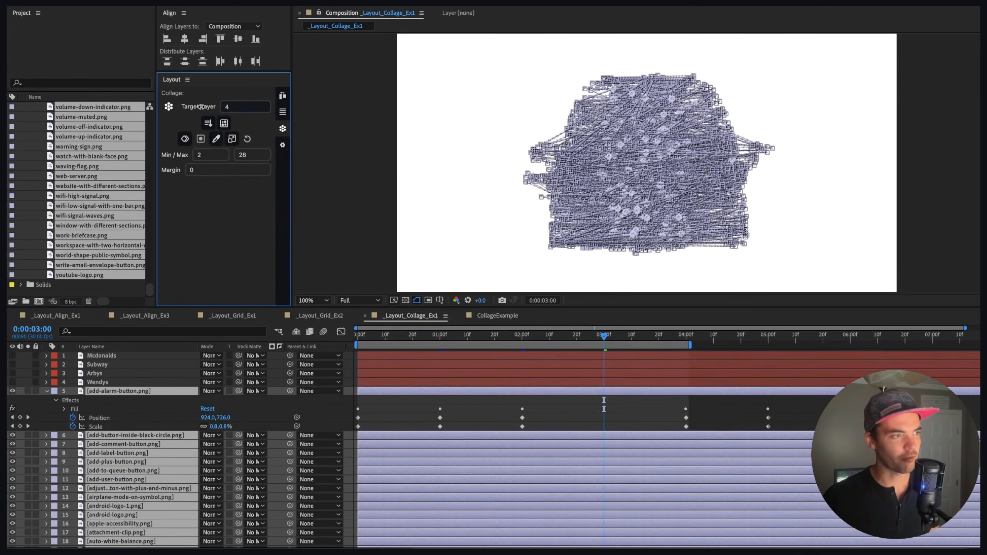
click(168, 107)
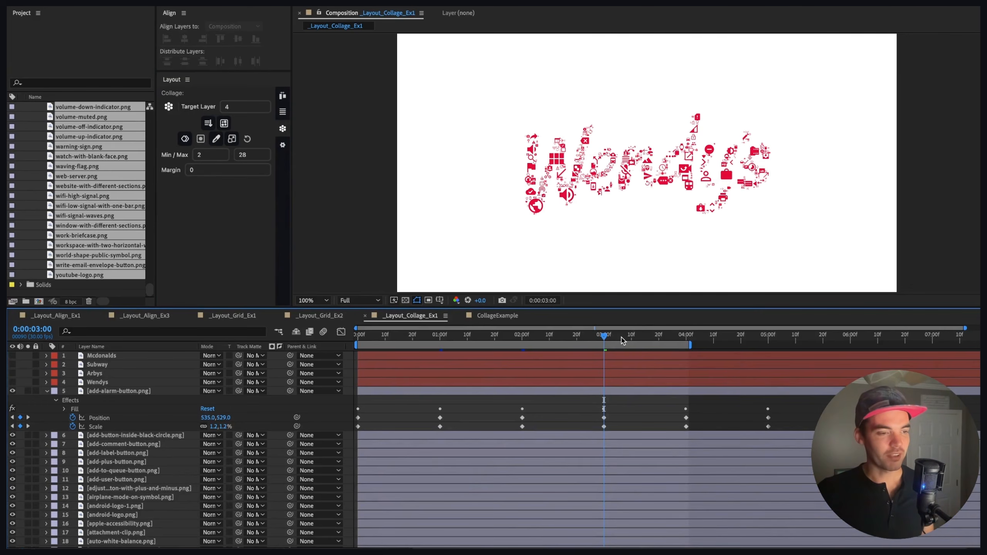
Step: Select all the icon layers and precompose them into a Collage precomp
click(595, 335)
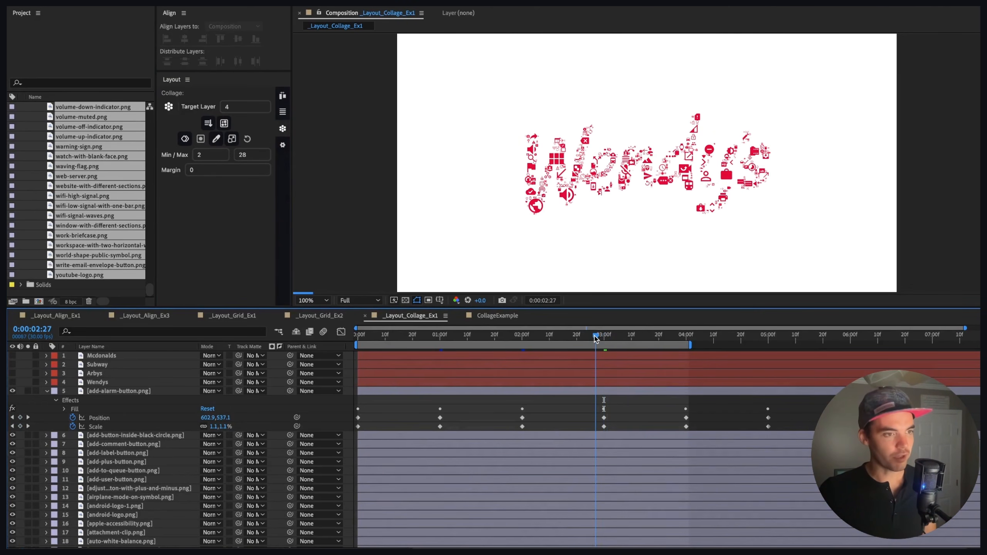
click(54, 391)
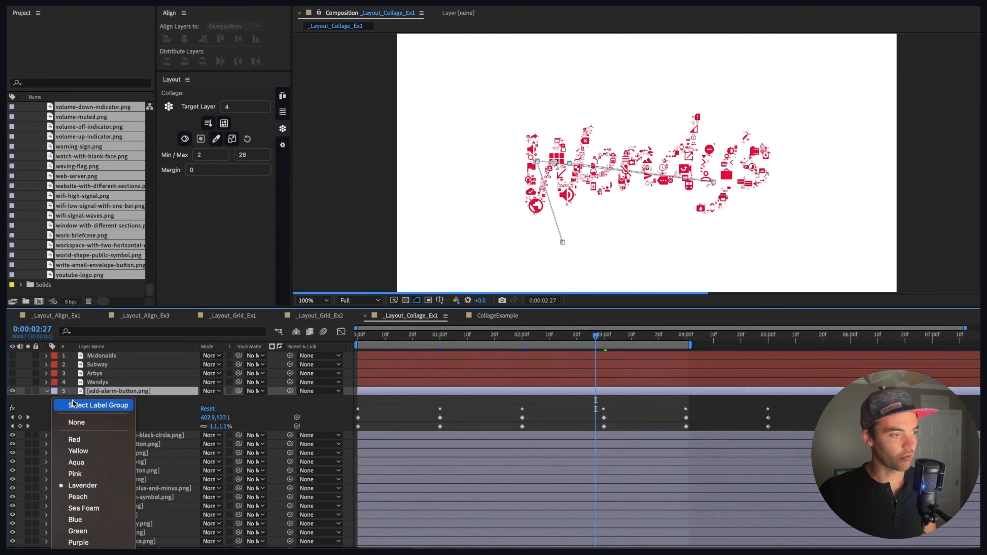
click(78, 403)
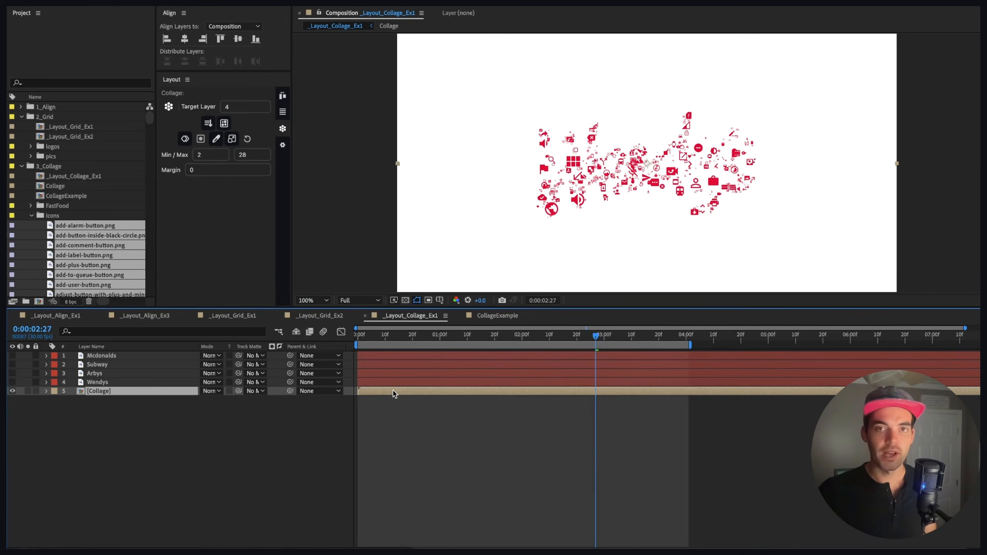
Step: Enable time remapping on the Collage precomp layer
right_click(394, 391)
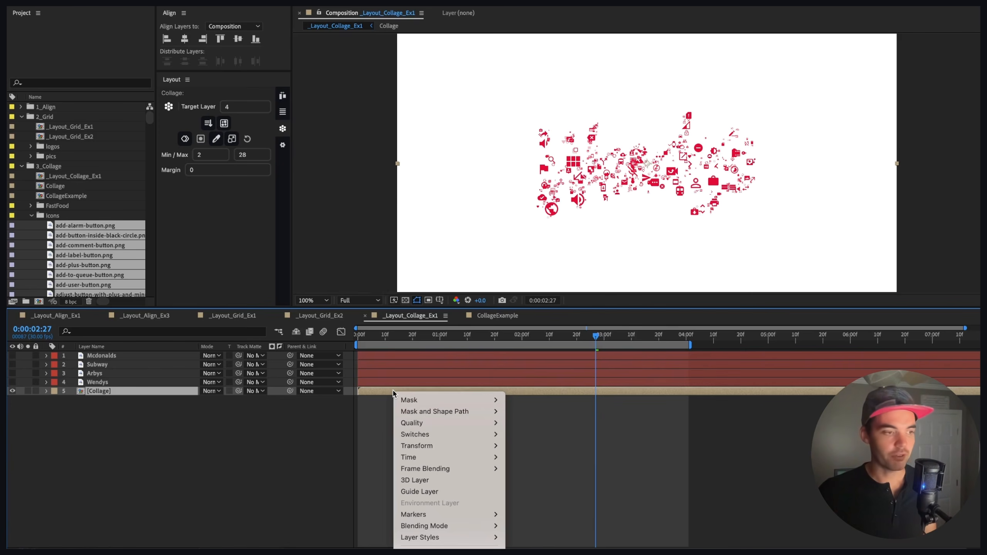
mouse_move(426, 458)
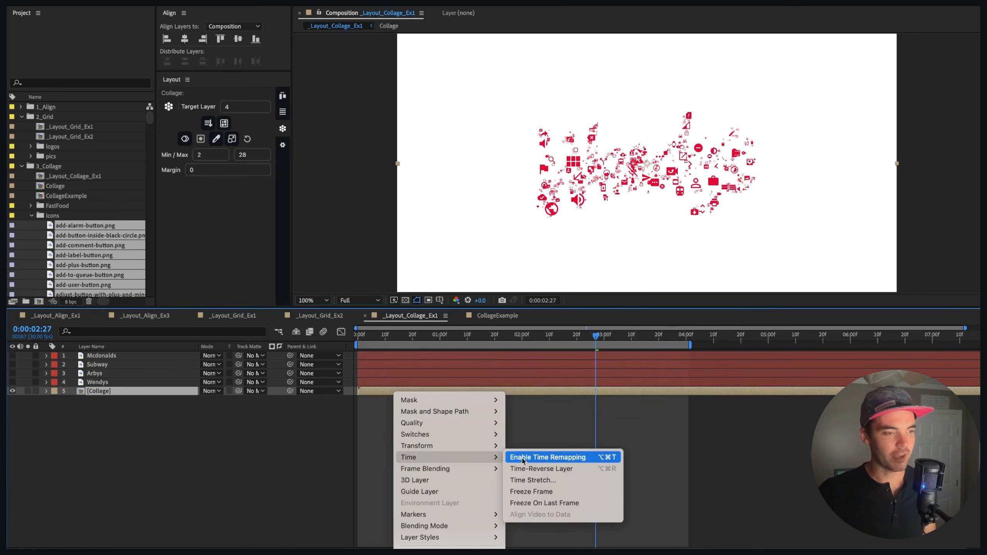
click(535, 464)
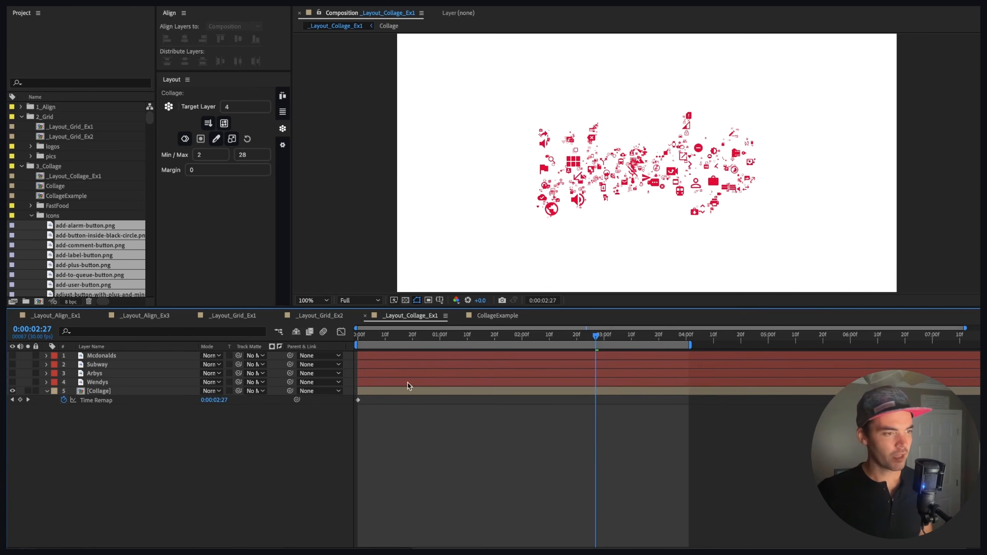
Step: Add Time Remap keyframes at 1, 2, 3 and 4 seconds on the Collage layer
click(440, 336)
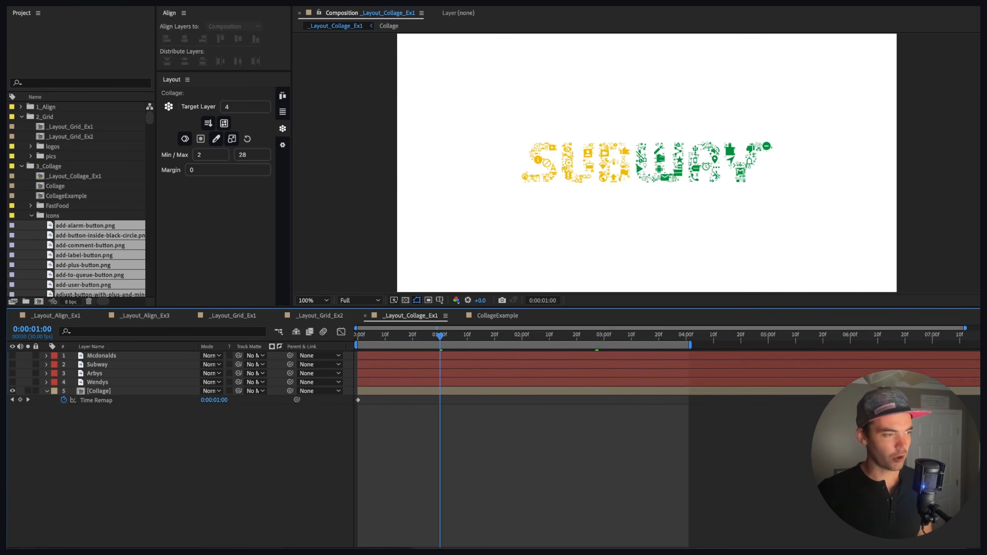
click(20, 400)
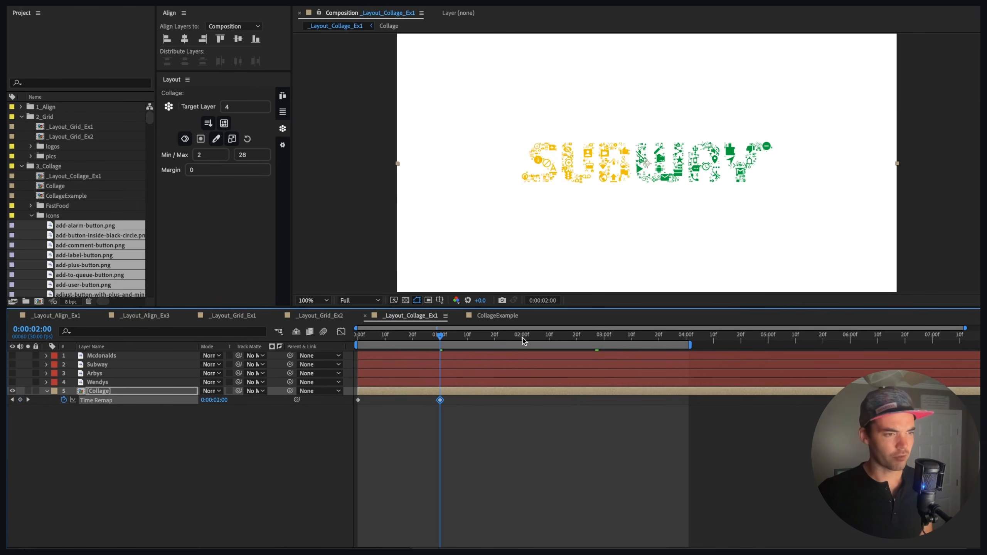
click(524, 338)
click(20, 400)
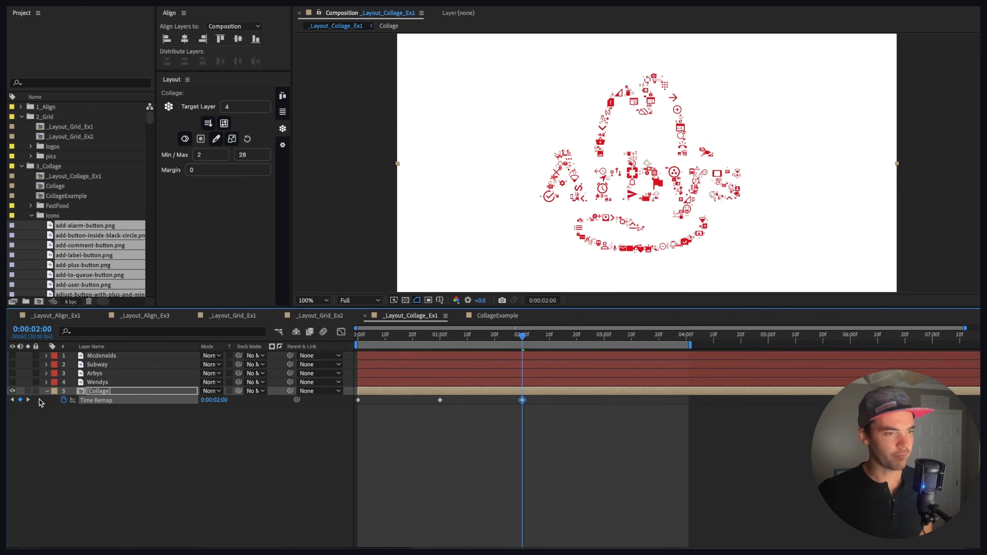
click(602, 341)
key(alt+shift+t)
click(685, 339)
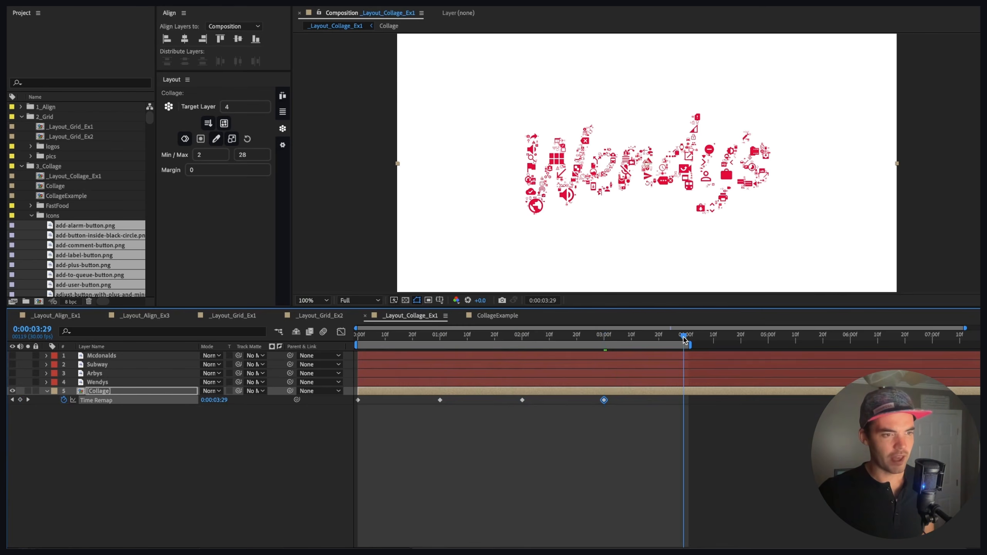
key(Page_Down)
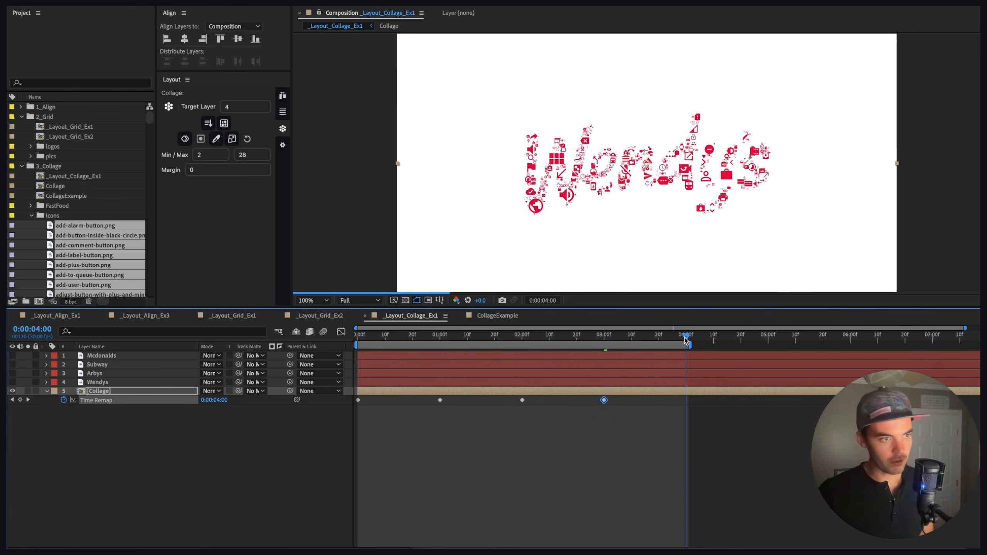
key(alt+shift+t)
Step: Select all the Time Remap keyframes and apply a 47% / 47% ease curve to them
click(710, 431)
drag(708, 418, 342, 385)
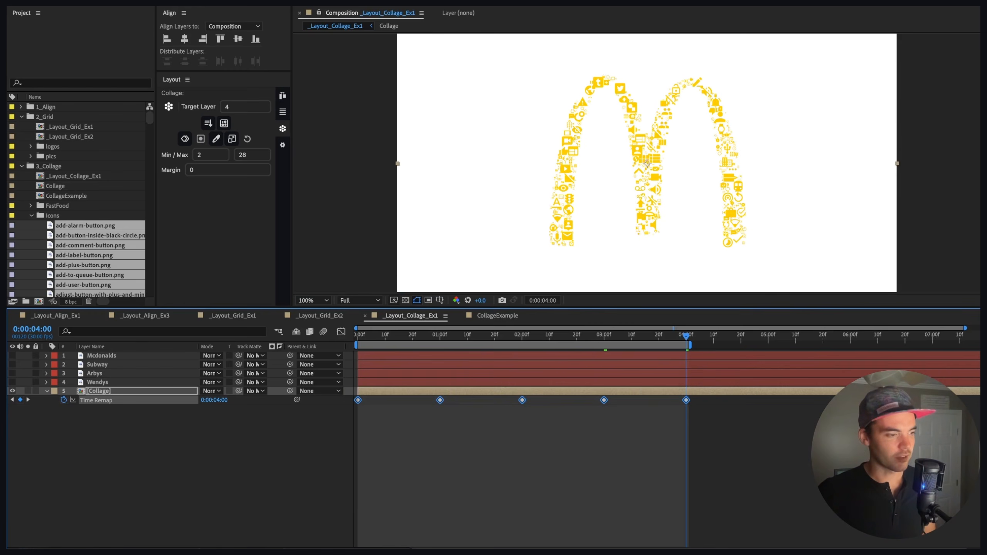
drag(198, 553, 346, 168)
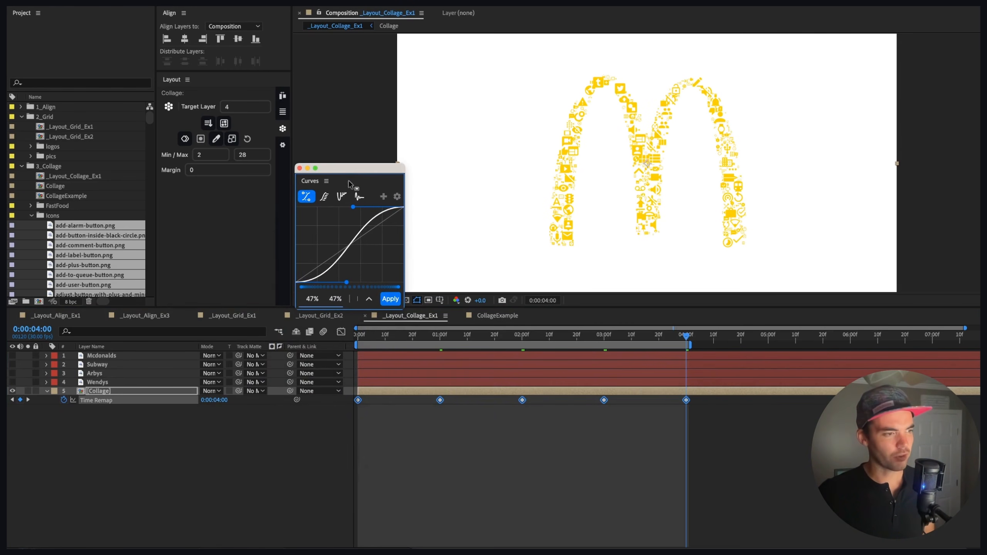
mouse_move(314, 269)
mouse_down()
mouse_move(338, 276)
mouse_move(330, 277)
mouse_up()
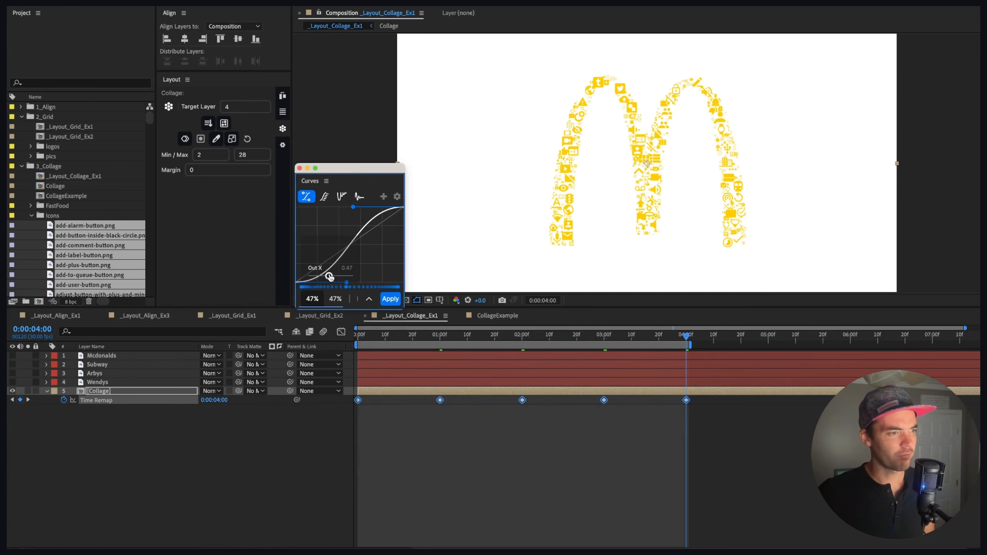
click(390, 299)
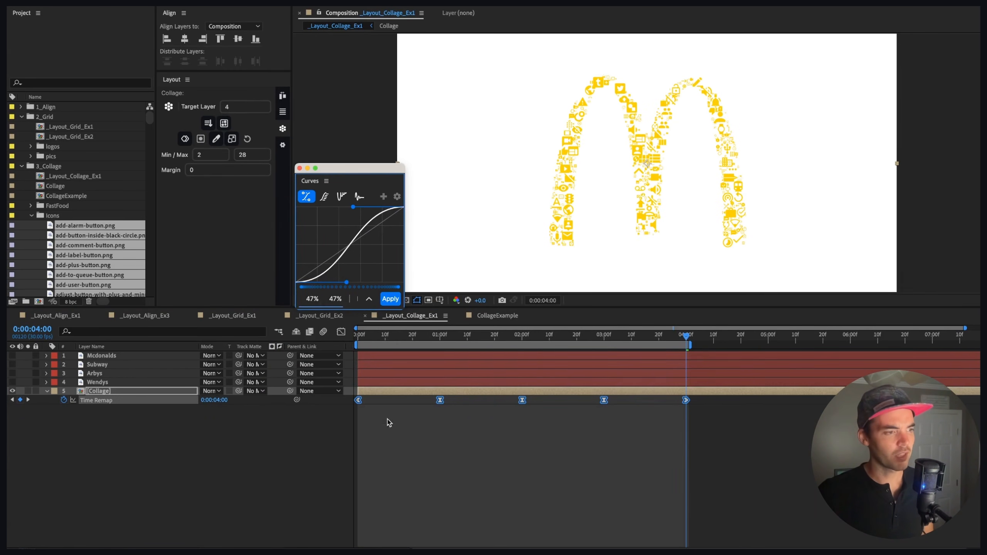
drag(337, 171, 0, 298)
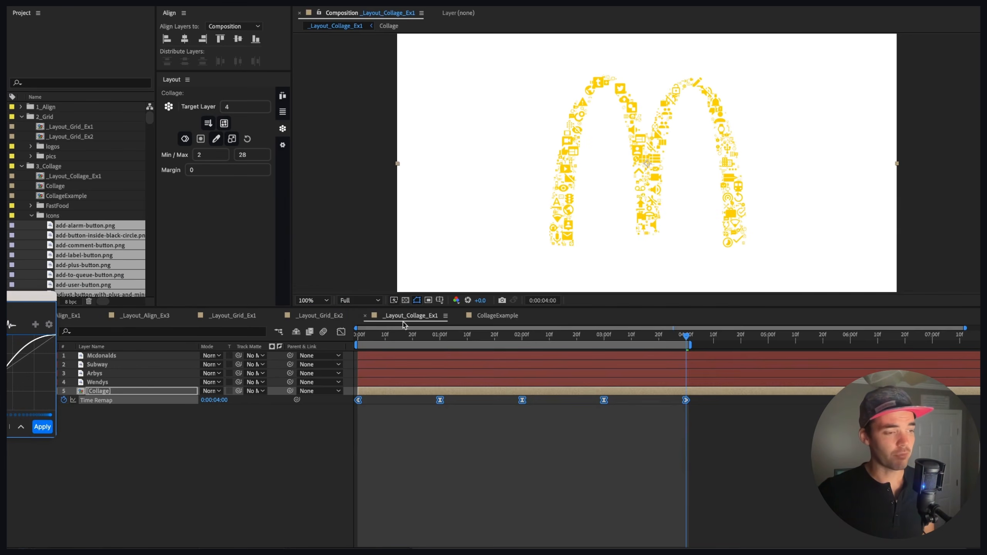
key(Home)
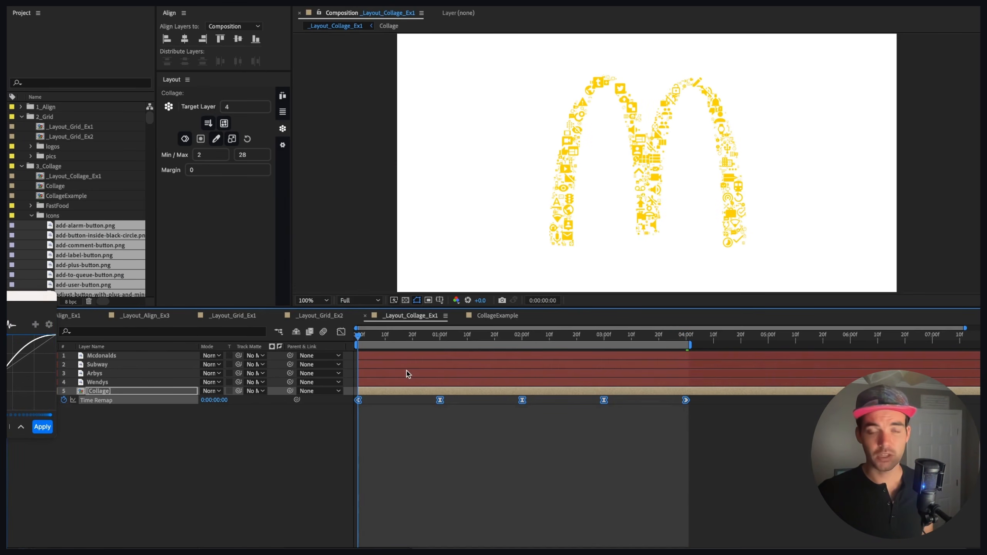